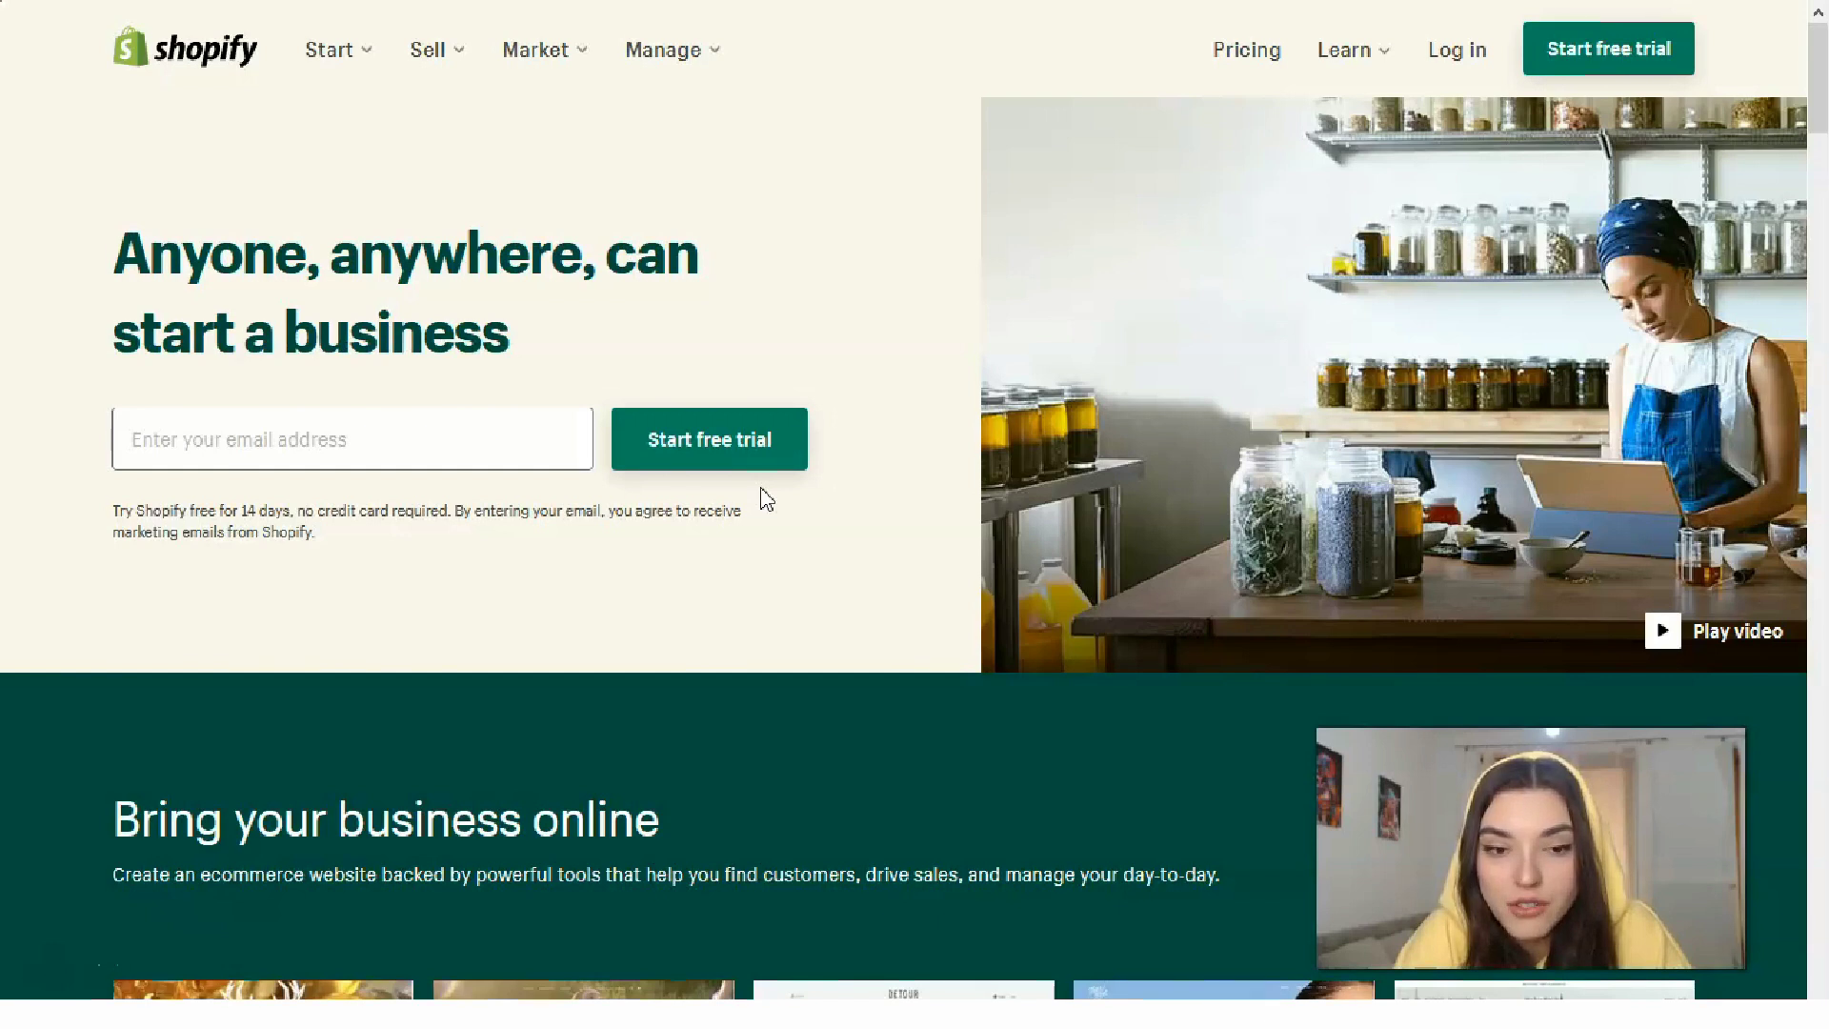
- Bring up the 14-day free trial email sign-up from the Shopify homepage hero
{"action": "left_click", "coordinate": [293, 755]}
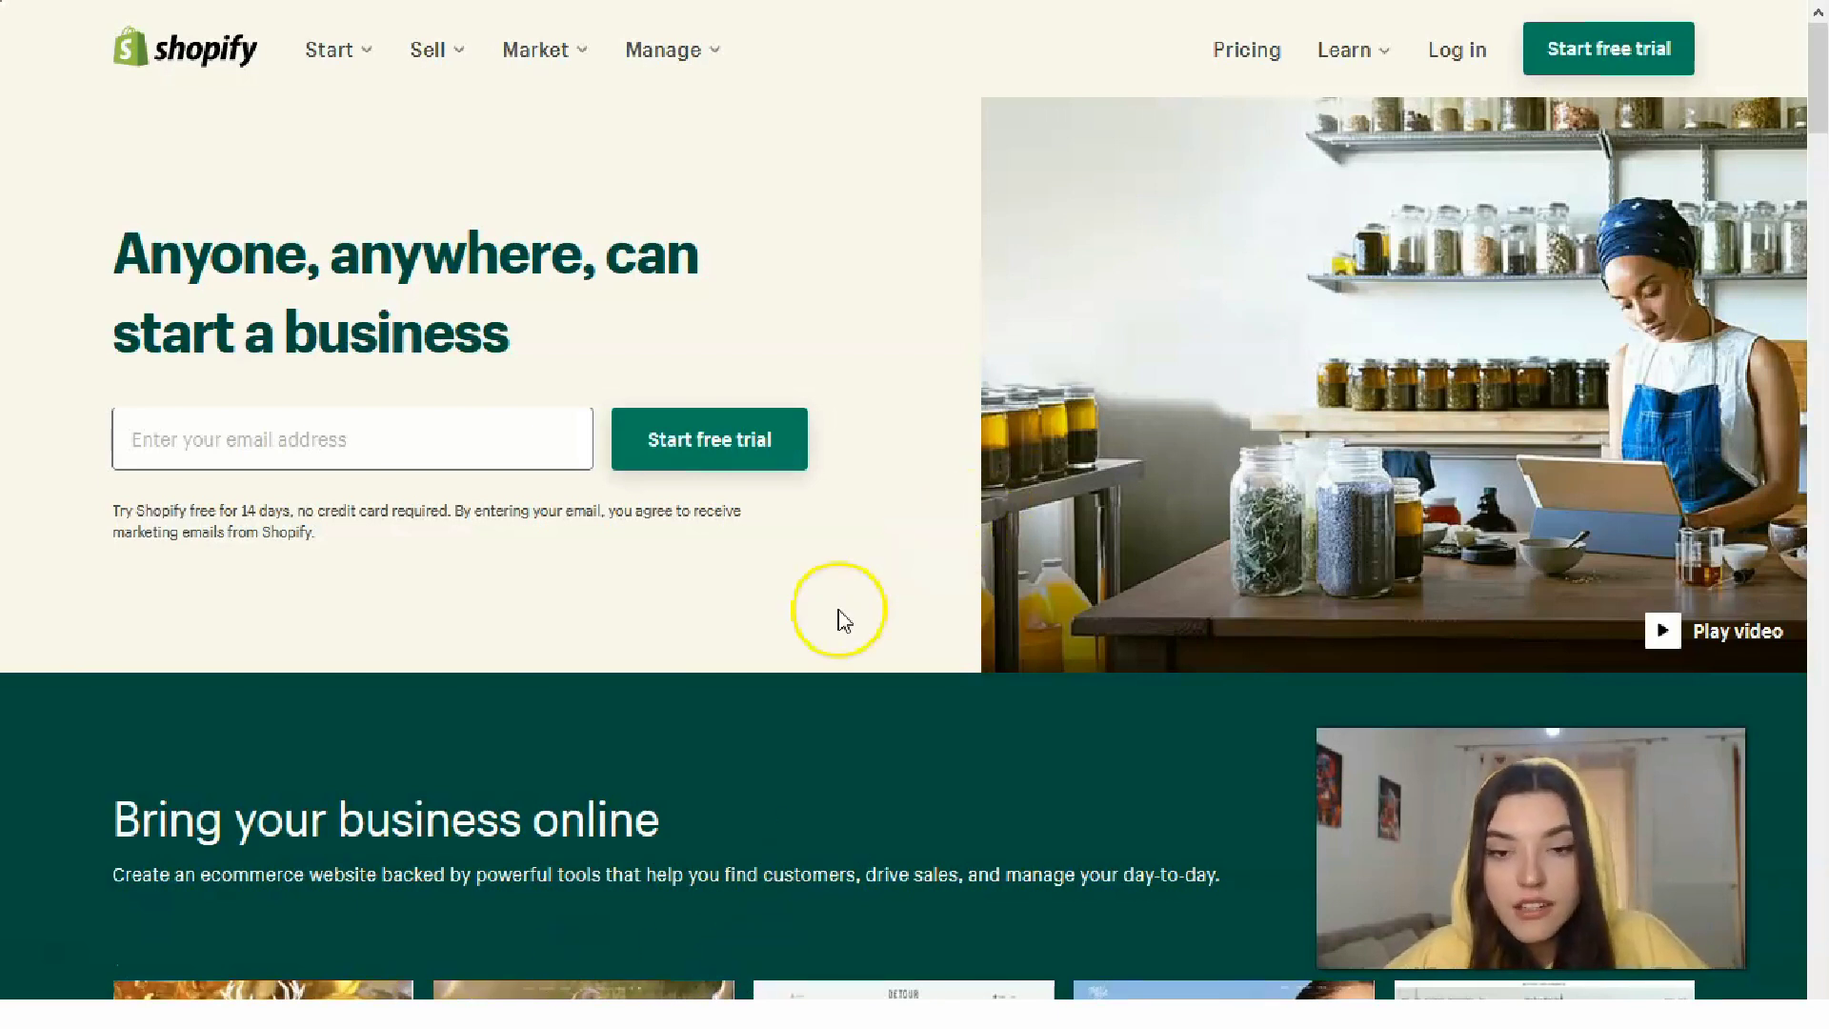
- Accept the saved login details and try 'beautyforyou' as the store name
{"action": "left_click", "coordinate": [718, 444]}
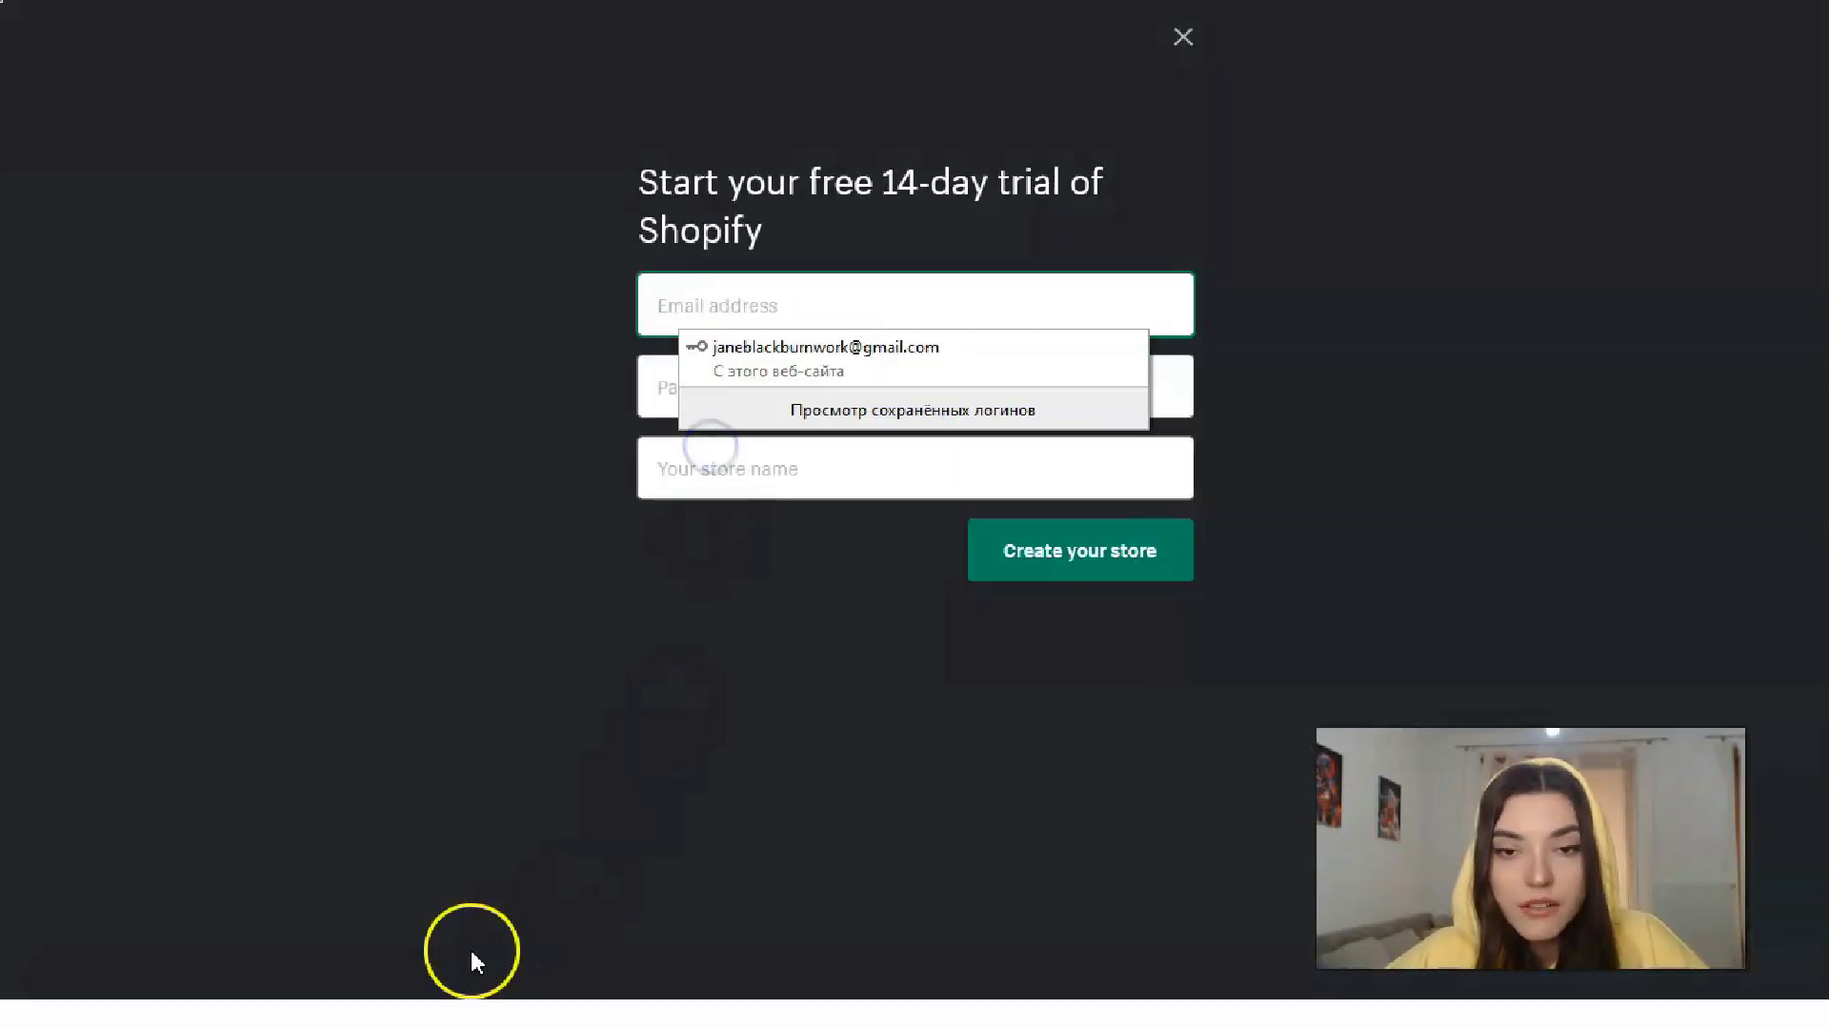
{"action": "key", "text": "Escape"}
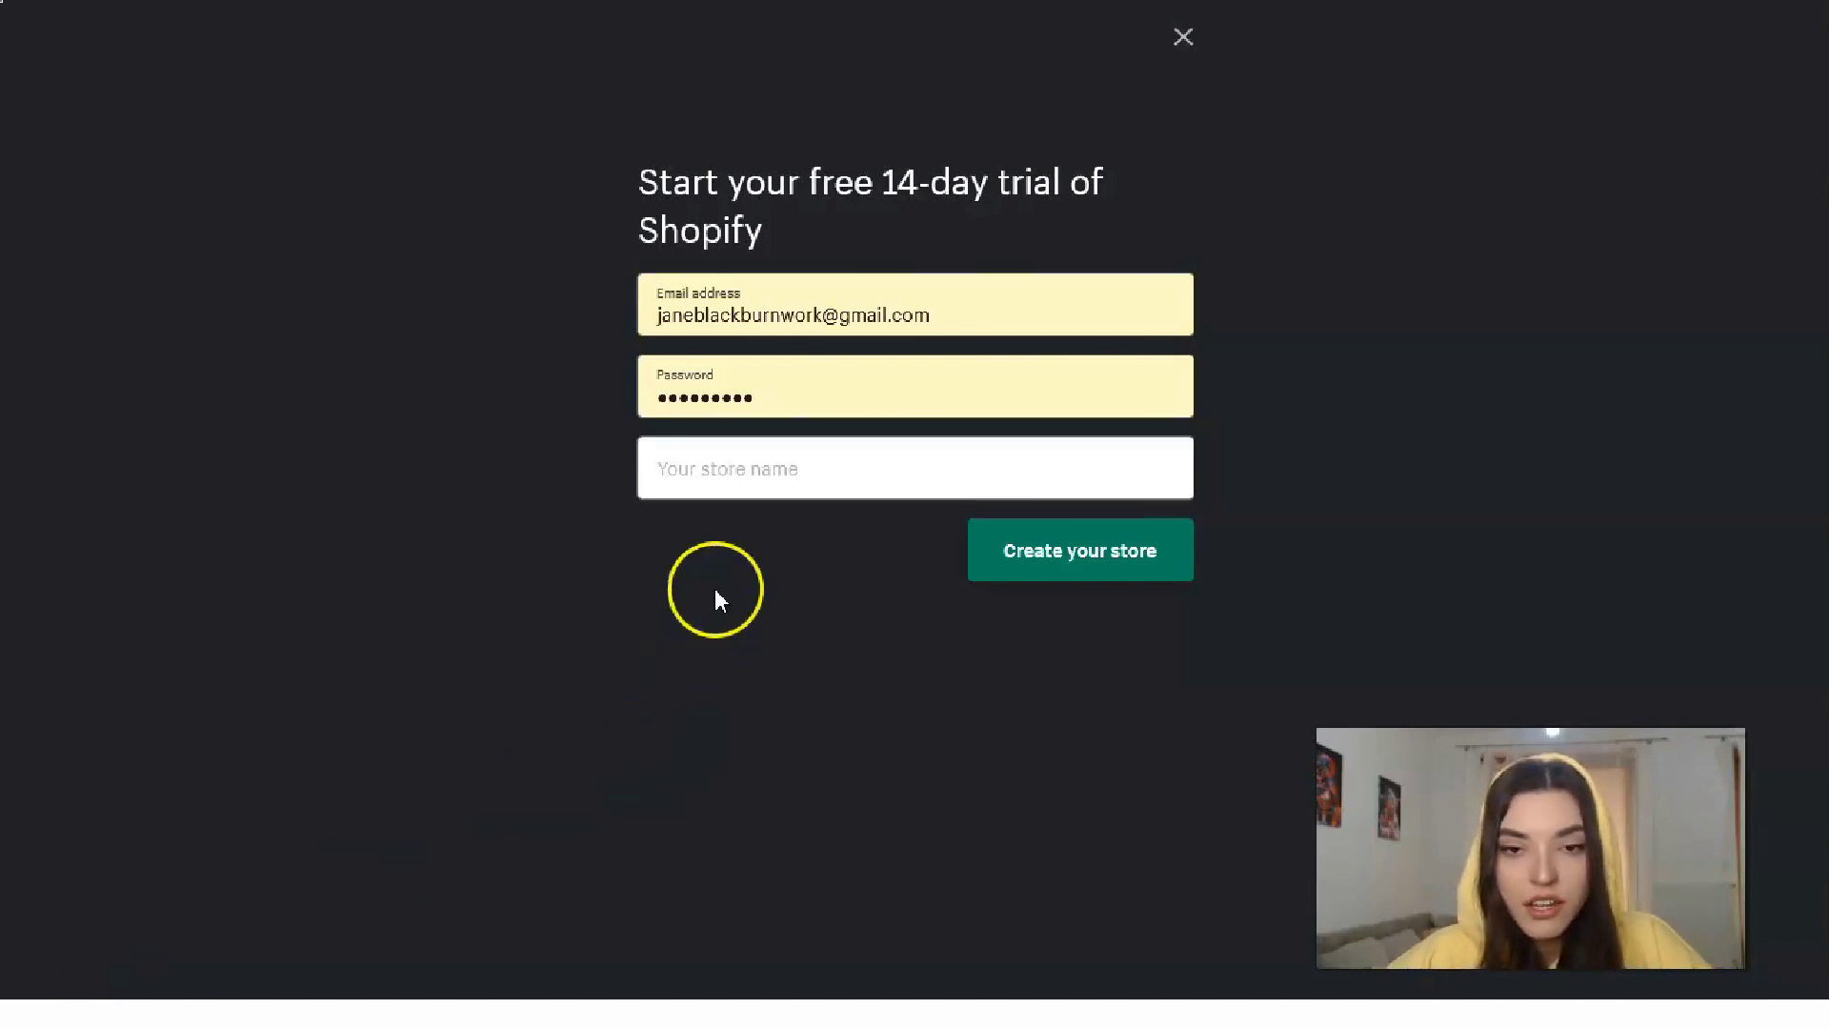
{"action": "left_click", "coordinate": [752, 470]}
{"action": "left_click", "coordinate": [773, 476]}
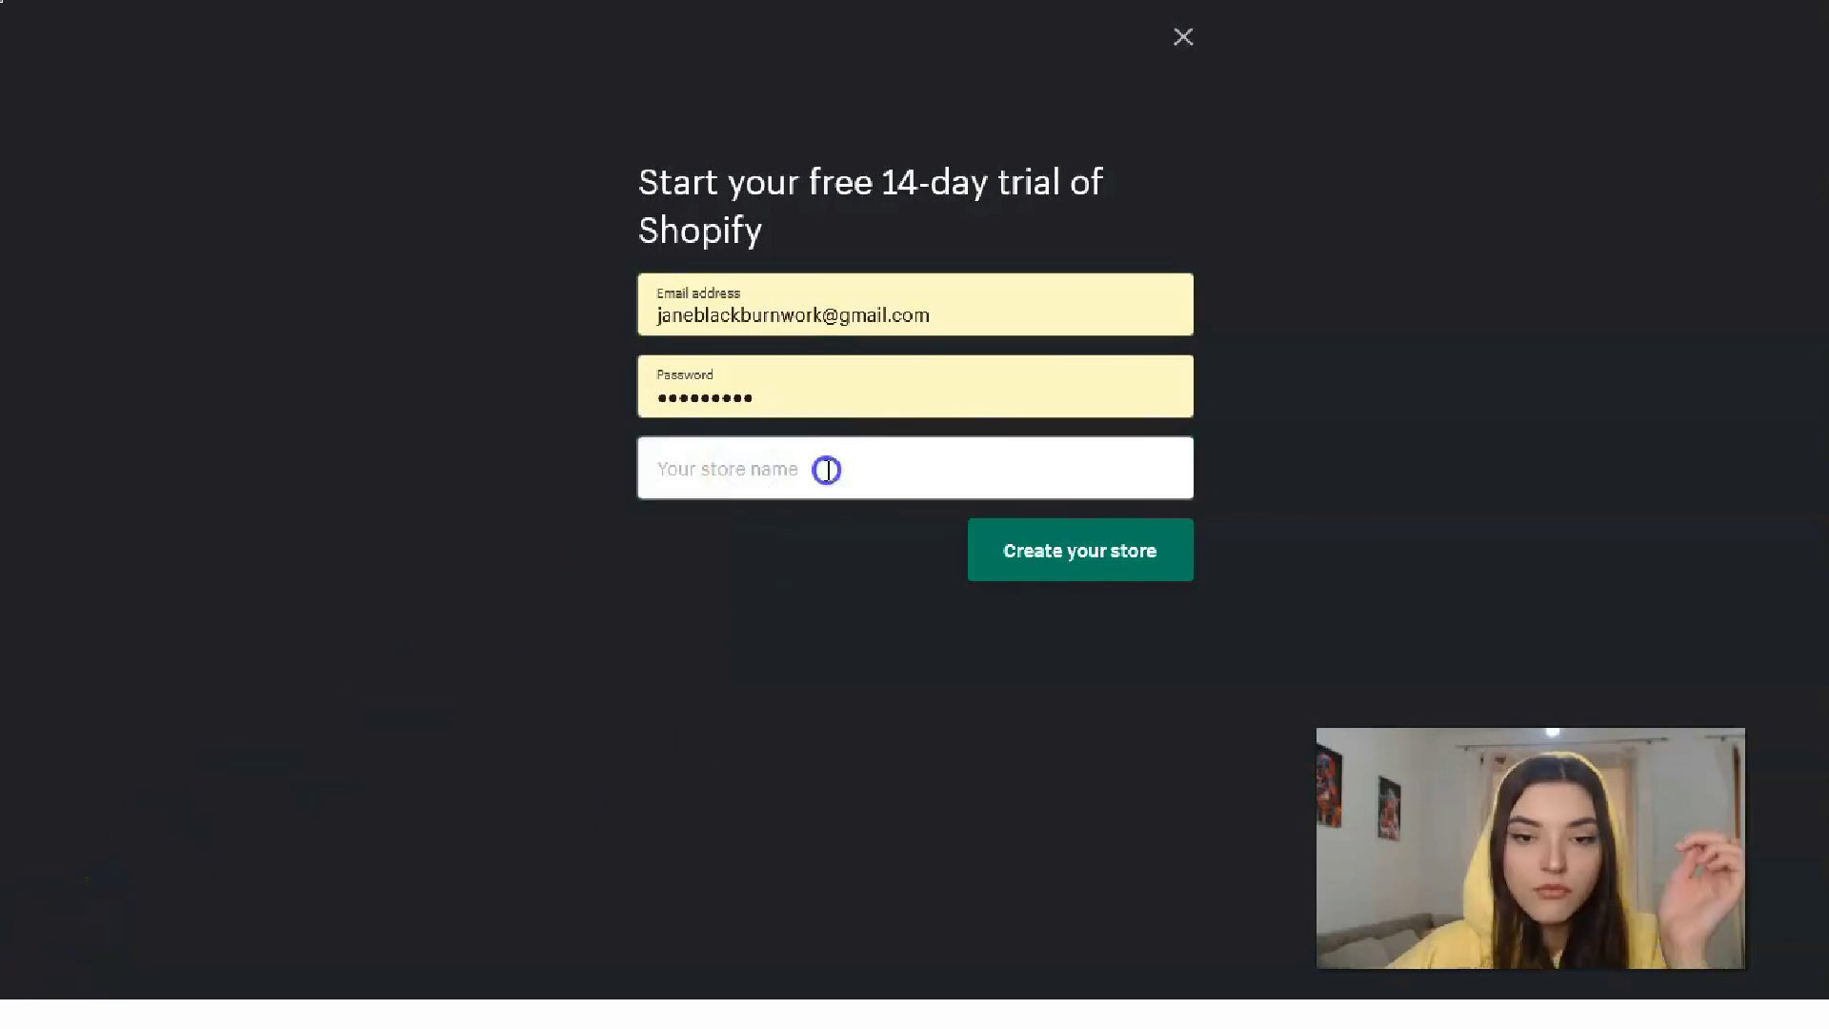
{"action": "type", "text": "bea"}
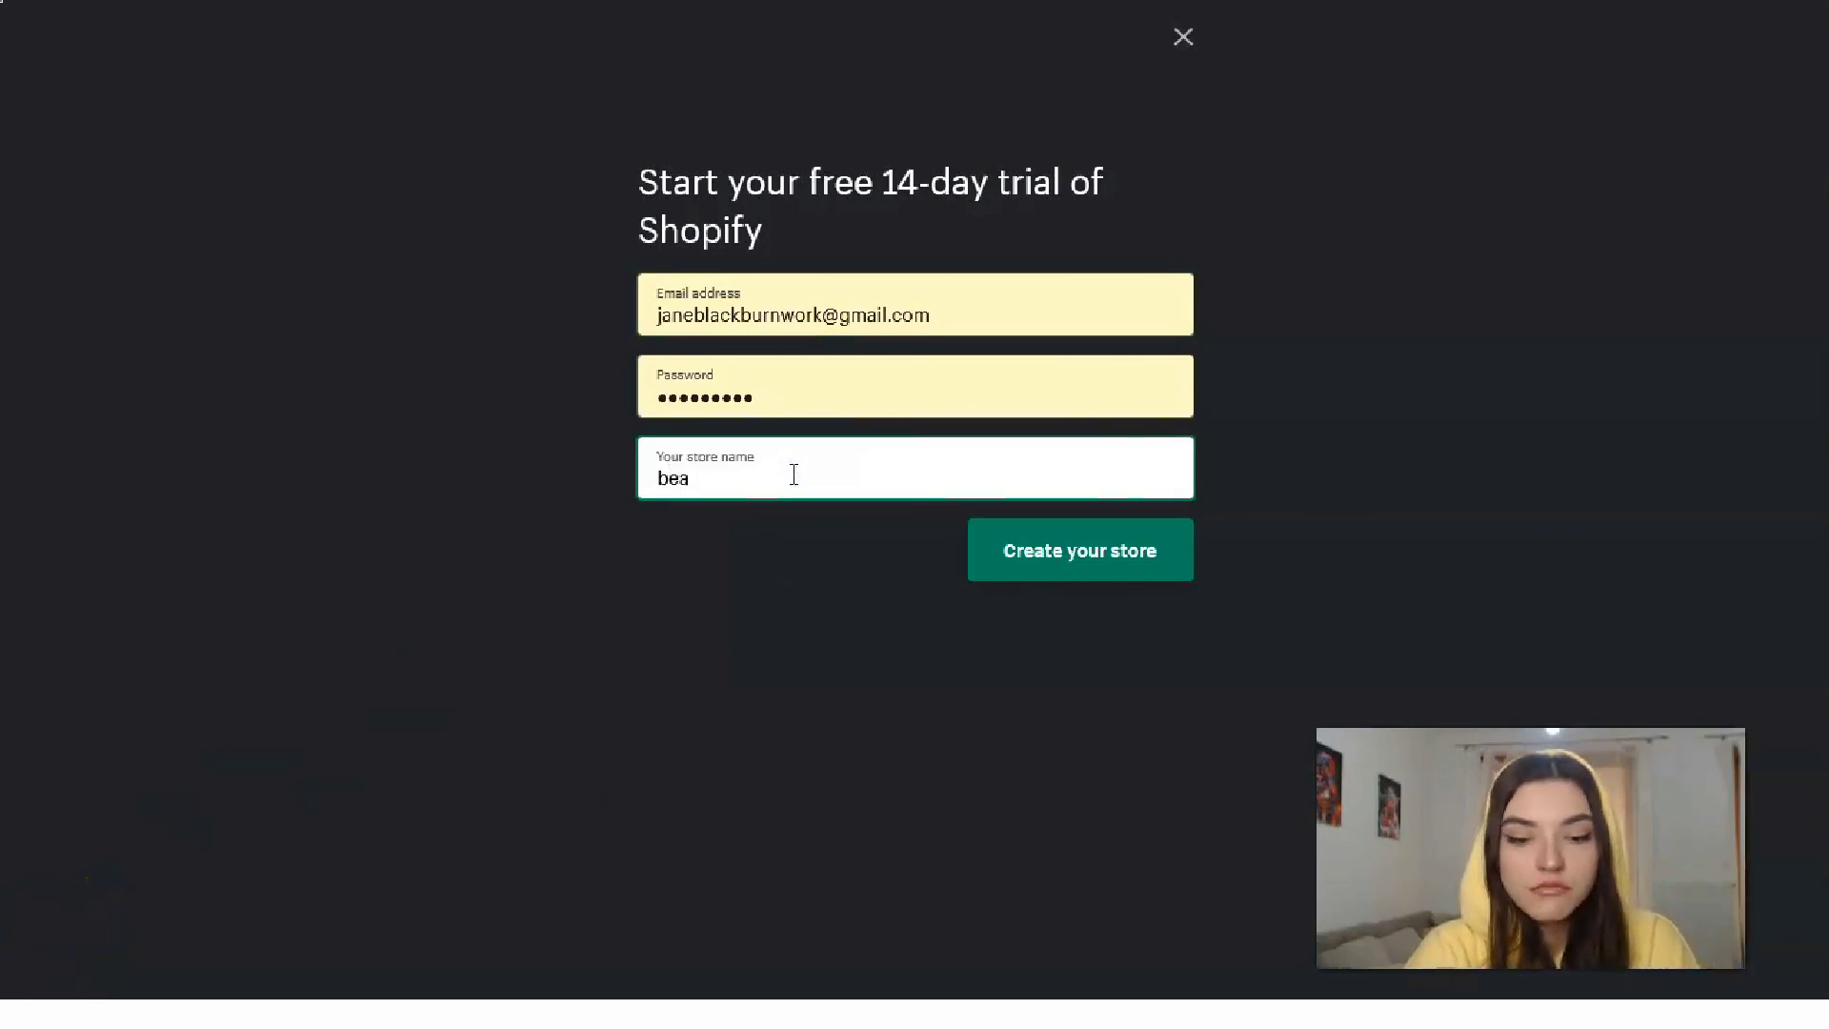
{"action": "type", "text": "utyfor"}
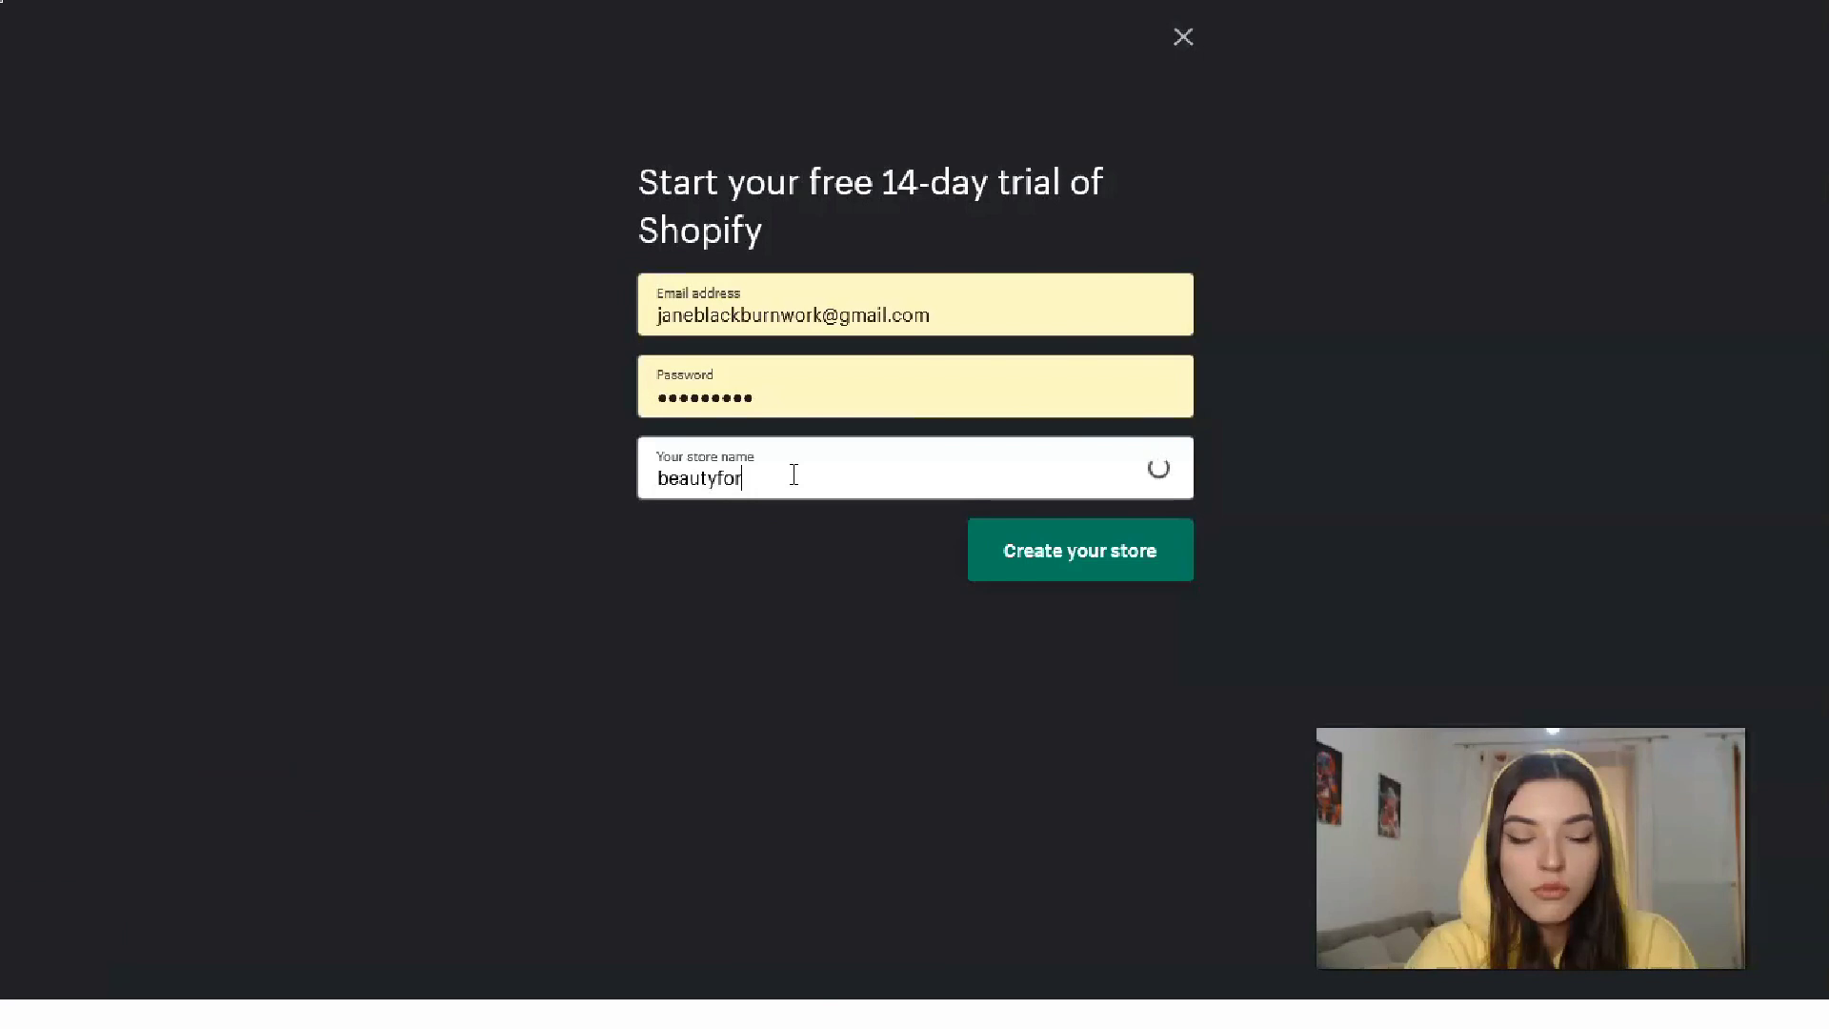
{"action": "type", "text": "you"}
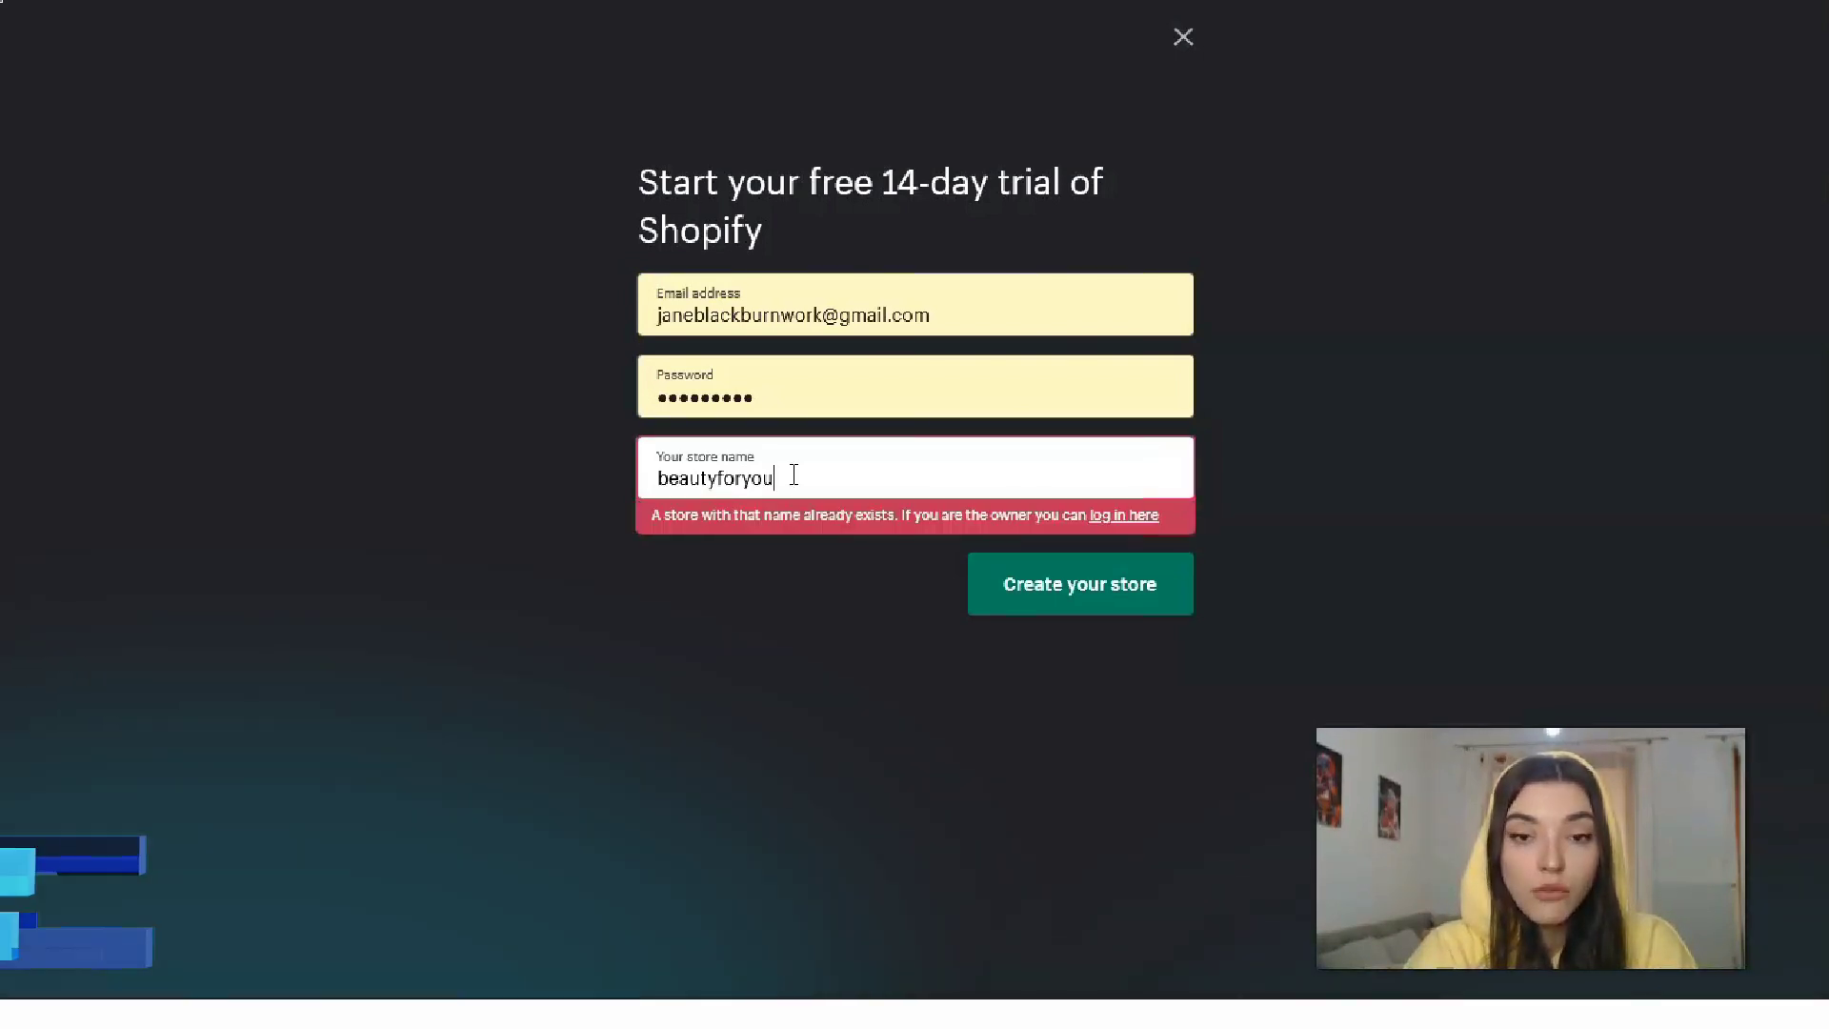
- Replace the taken name with 'yourownbeautystore1' and create the store
{"action": "left_click", "coordinate": [683, 486]}
{"action": "left_click", "coordinate": [685, 481]}
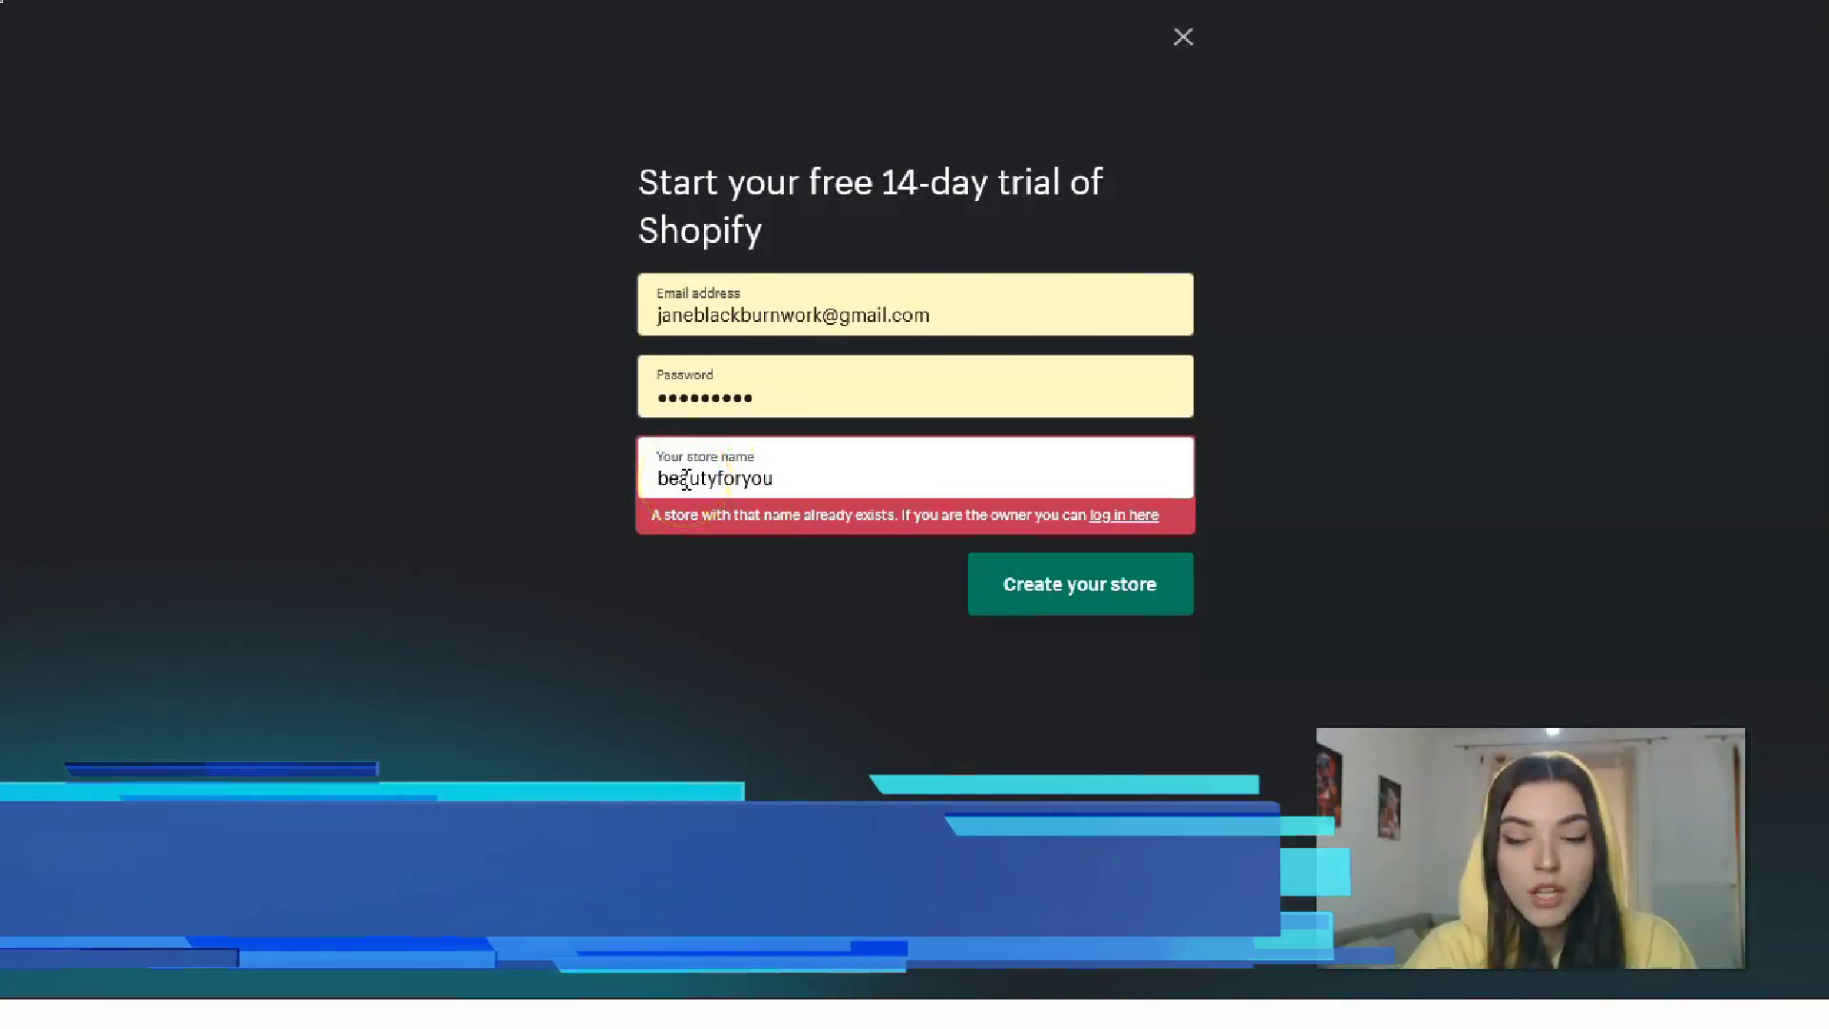
{"action": "key", "text": "Delete"}
{"action": "key", "text": "Delete"}
{"action": "key", "text": "Delete"}
{"action": "key", "text": "Delete"}
{"action": "key", "text": "Delete"}
{"action": "key", "text": "Delete"}
{"action": "key", "text": "Delete"}
{"action": "key", "text": "Delete"}
{"action": "key", "text": "Delete"}
{"action": "key", "text": "Delete"}
{"action": "key", "text": "BackSpace"}
{"action": "key", "text": "BackSpace"}
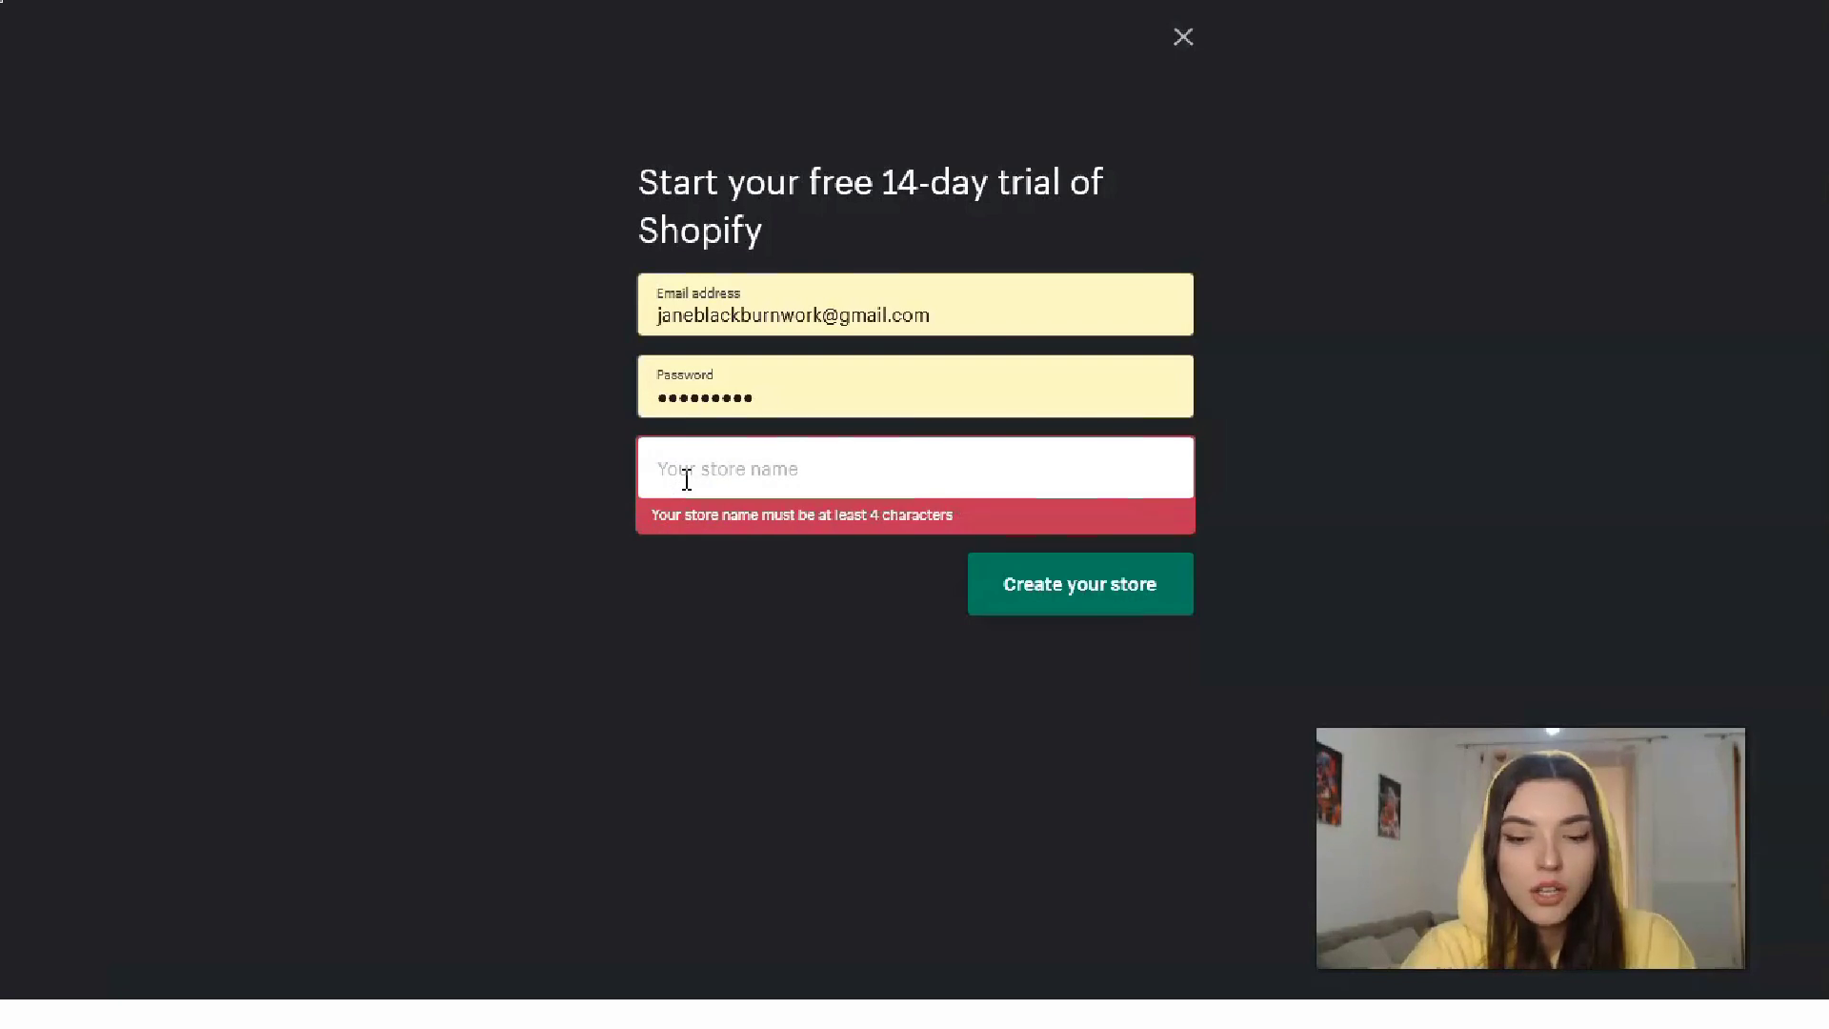
{"action": "type", "text": "yourow"}
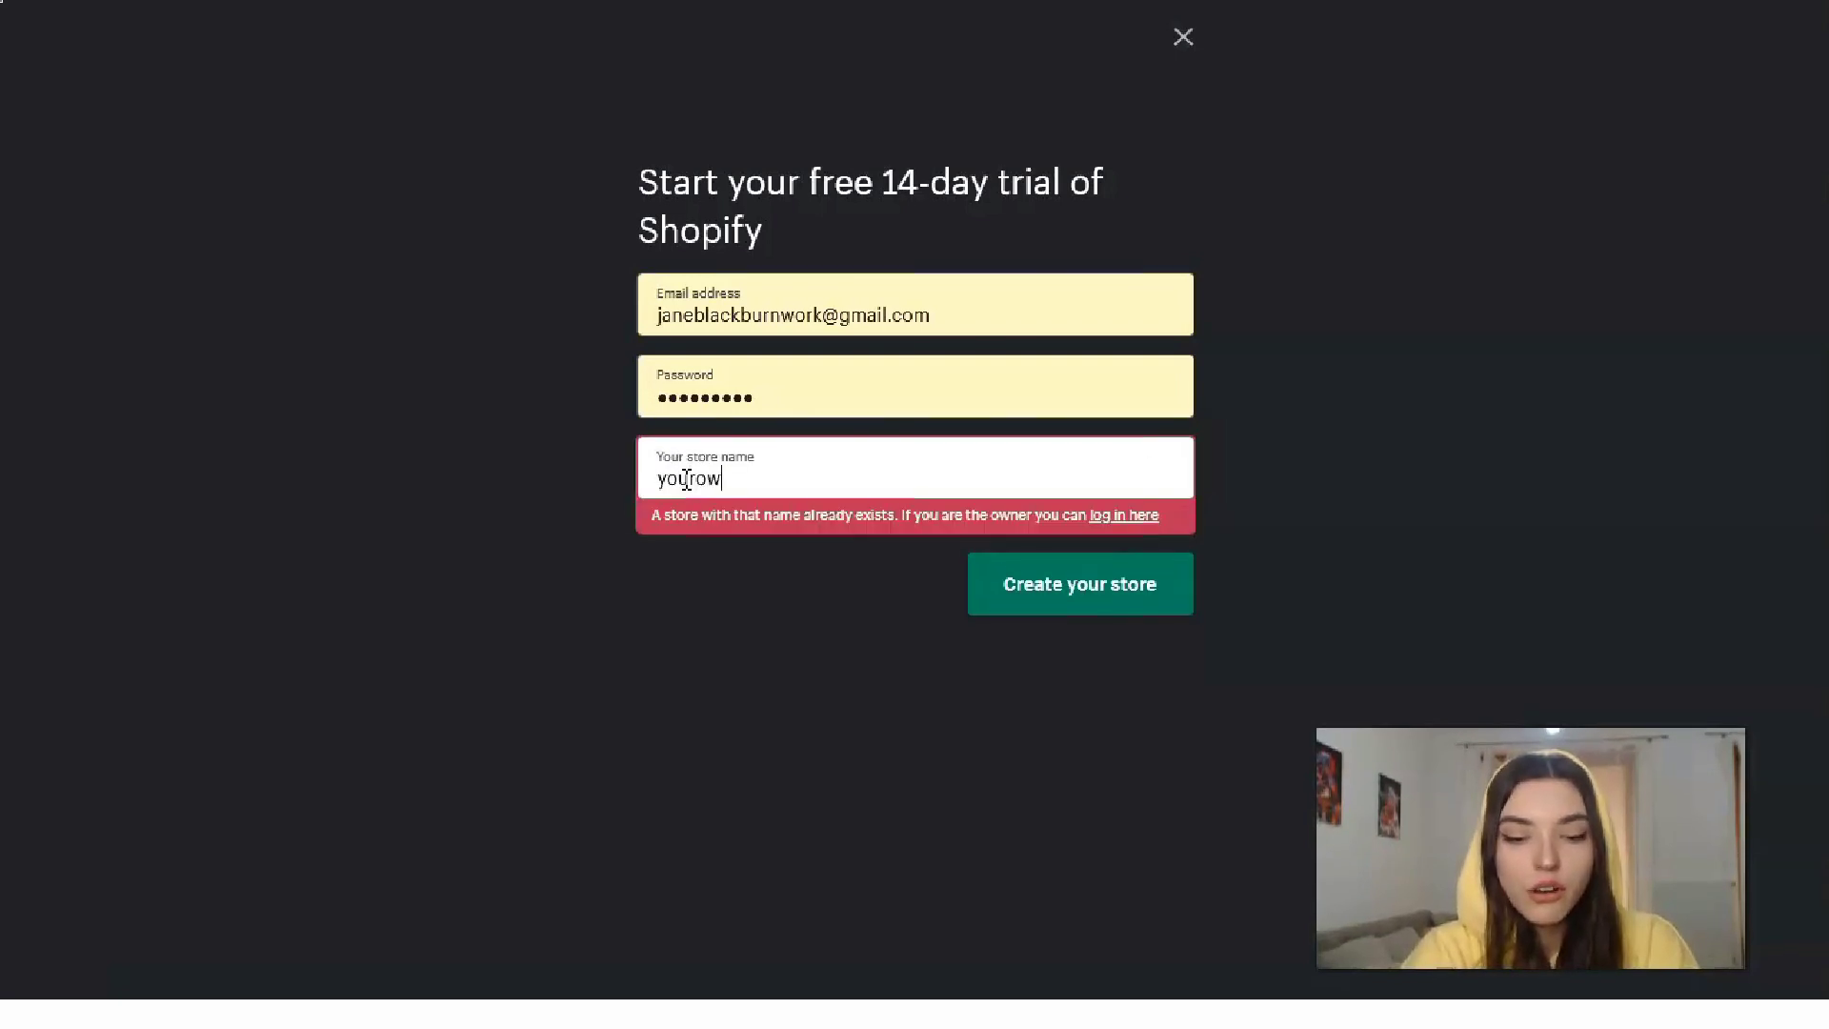
{"action": "type", "text": "nbeauty"}
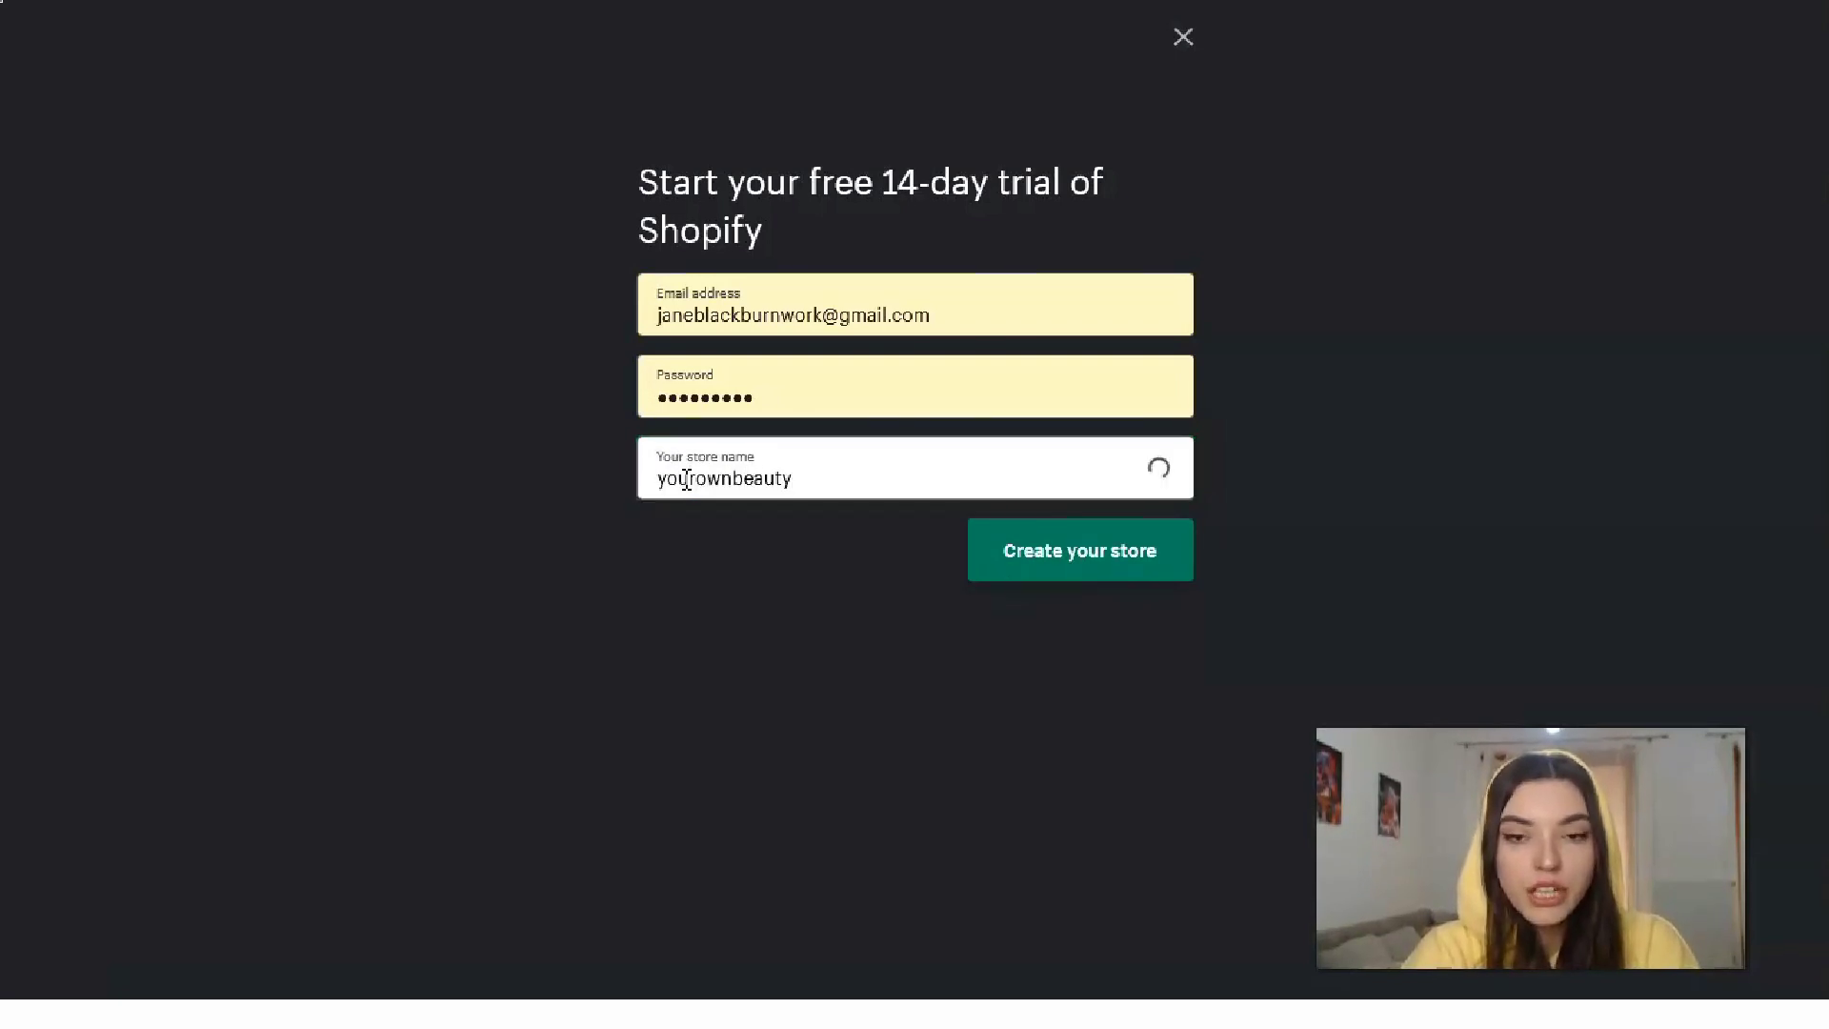
{"action": "type", "text": "st"}
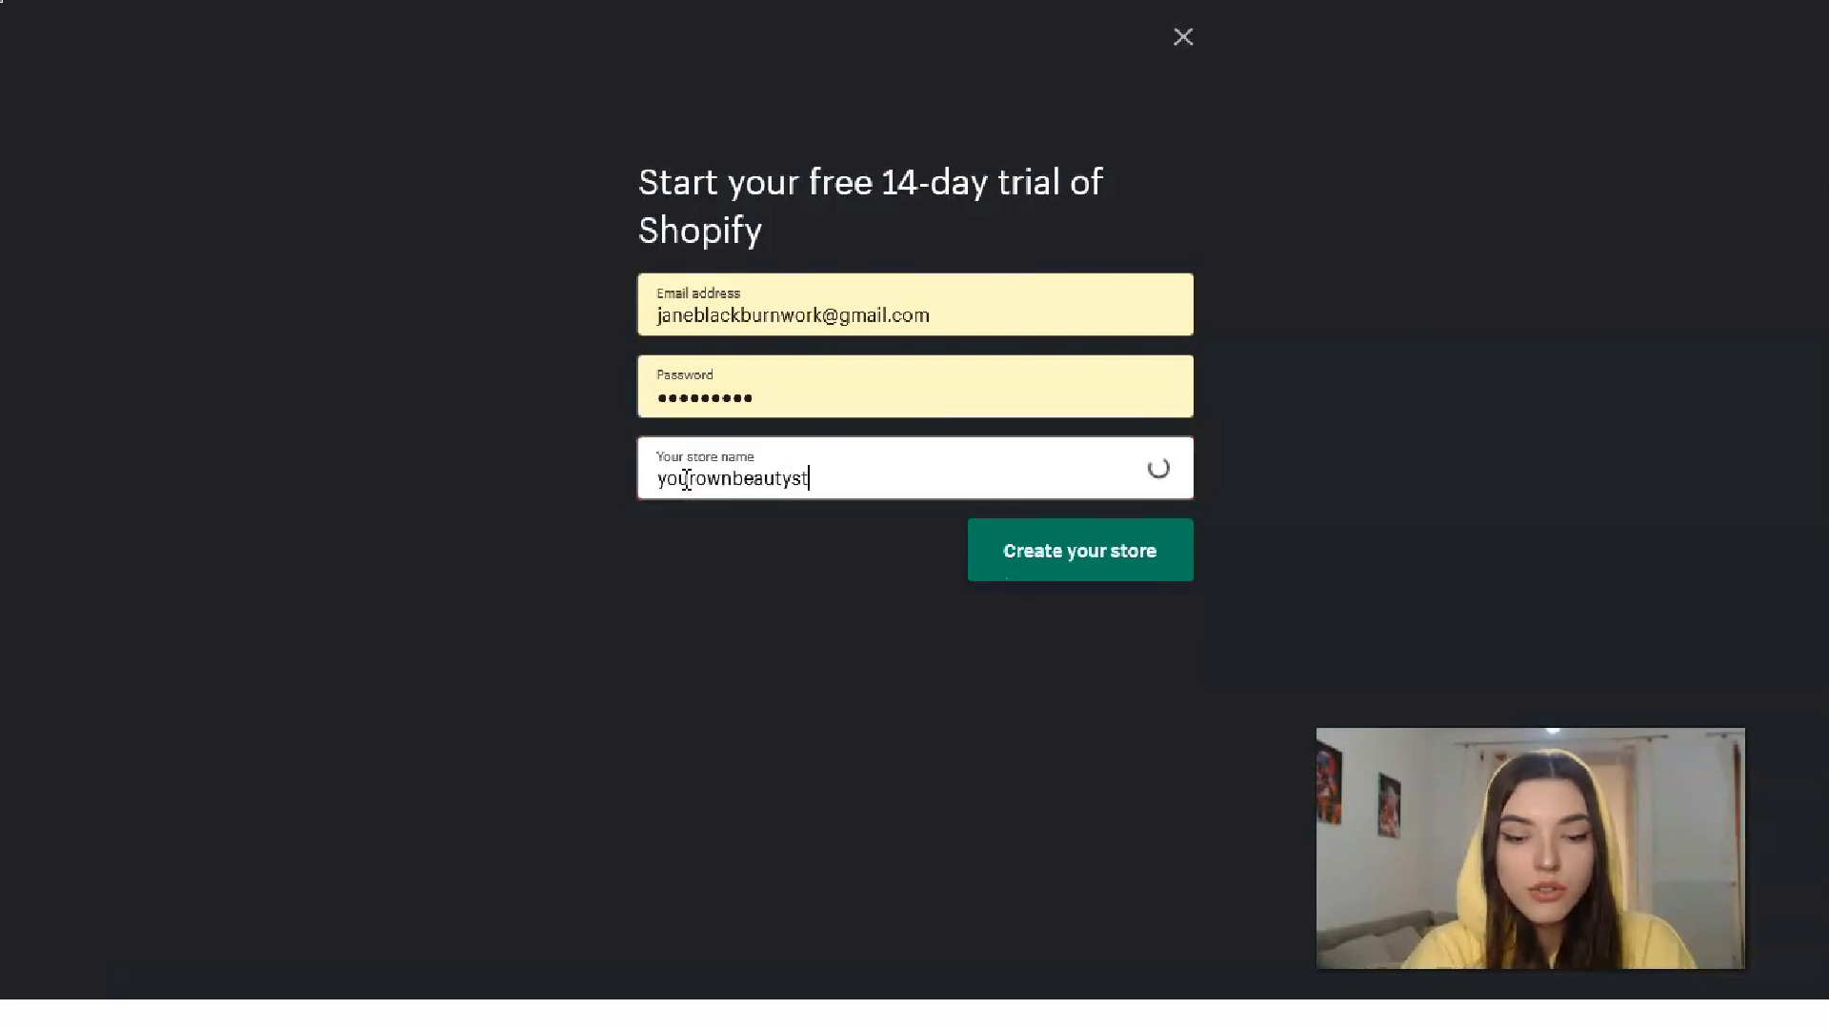
{"action": "type", "text": "ore"}
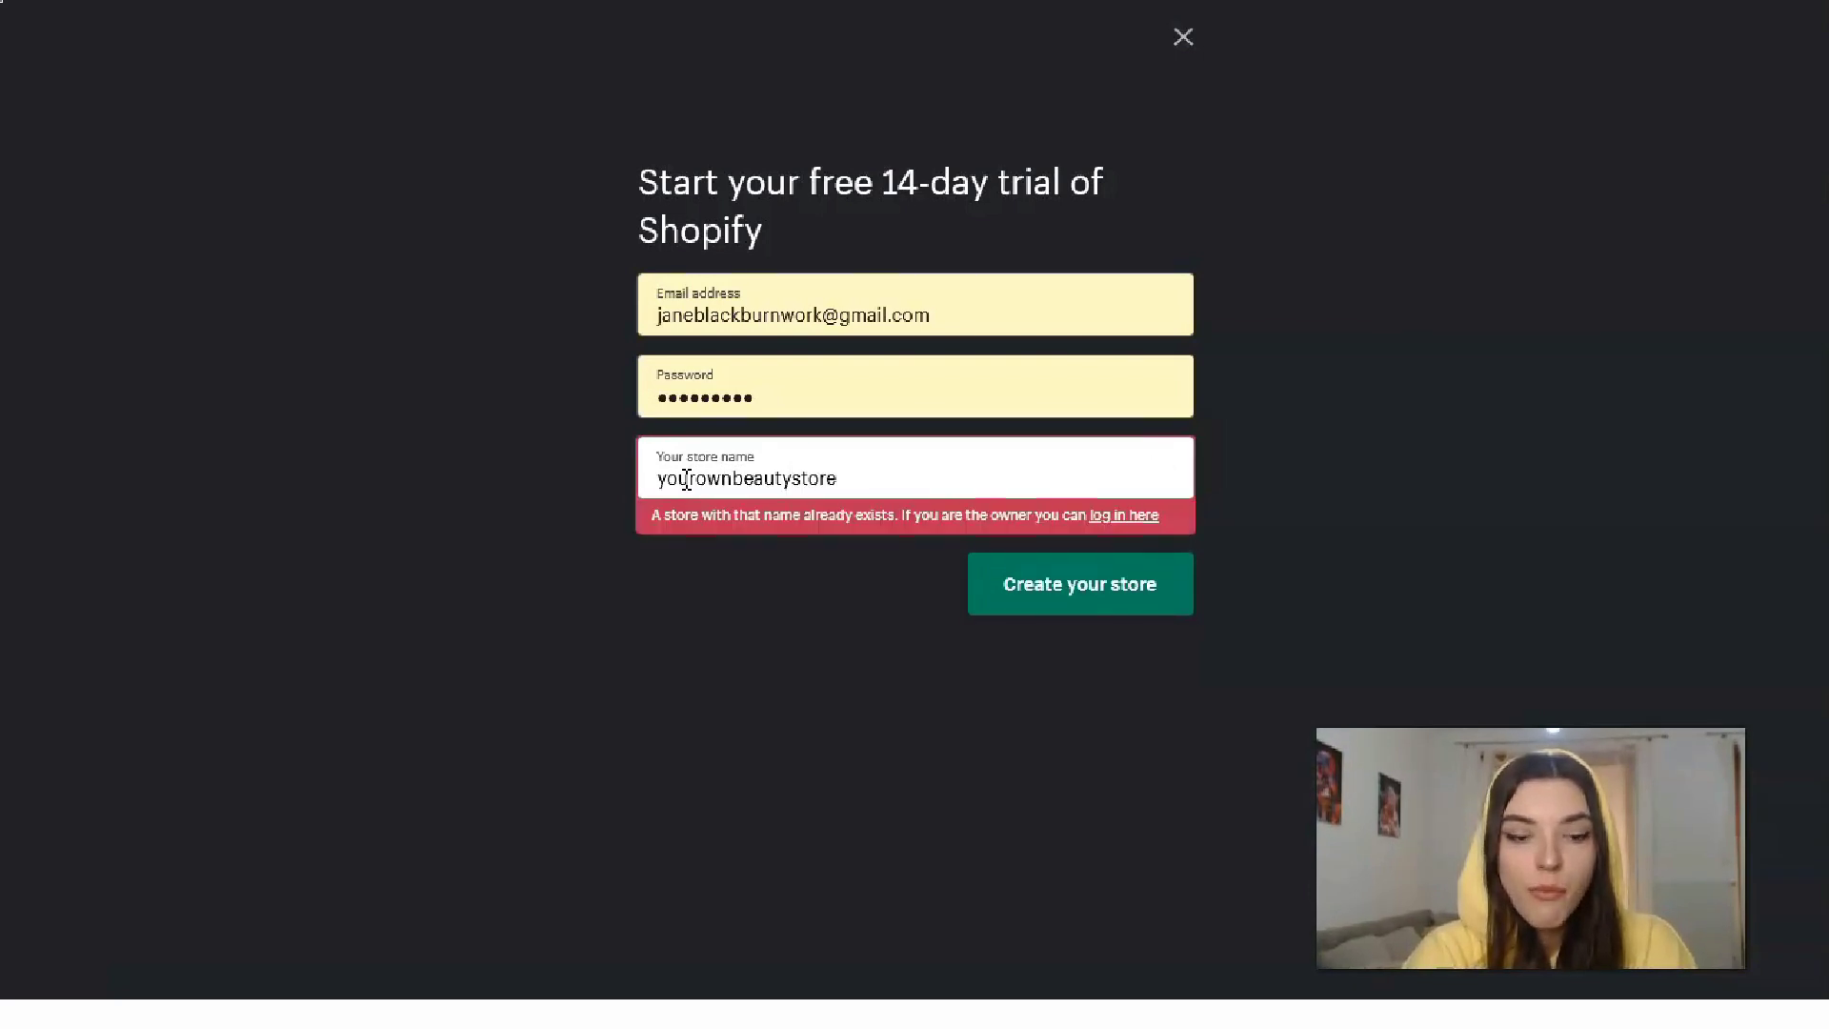
{"action": "type", "text": "1"}
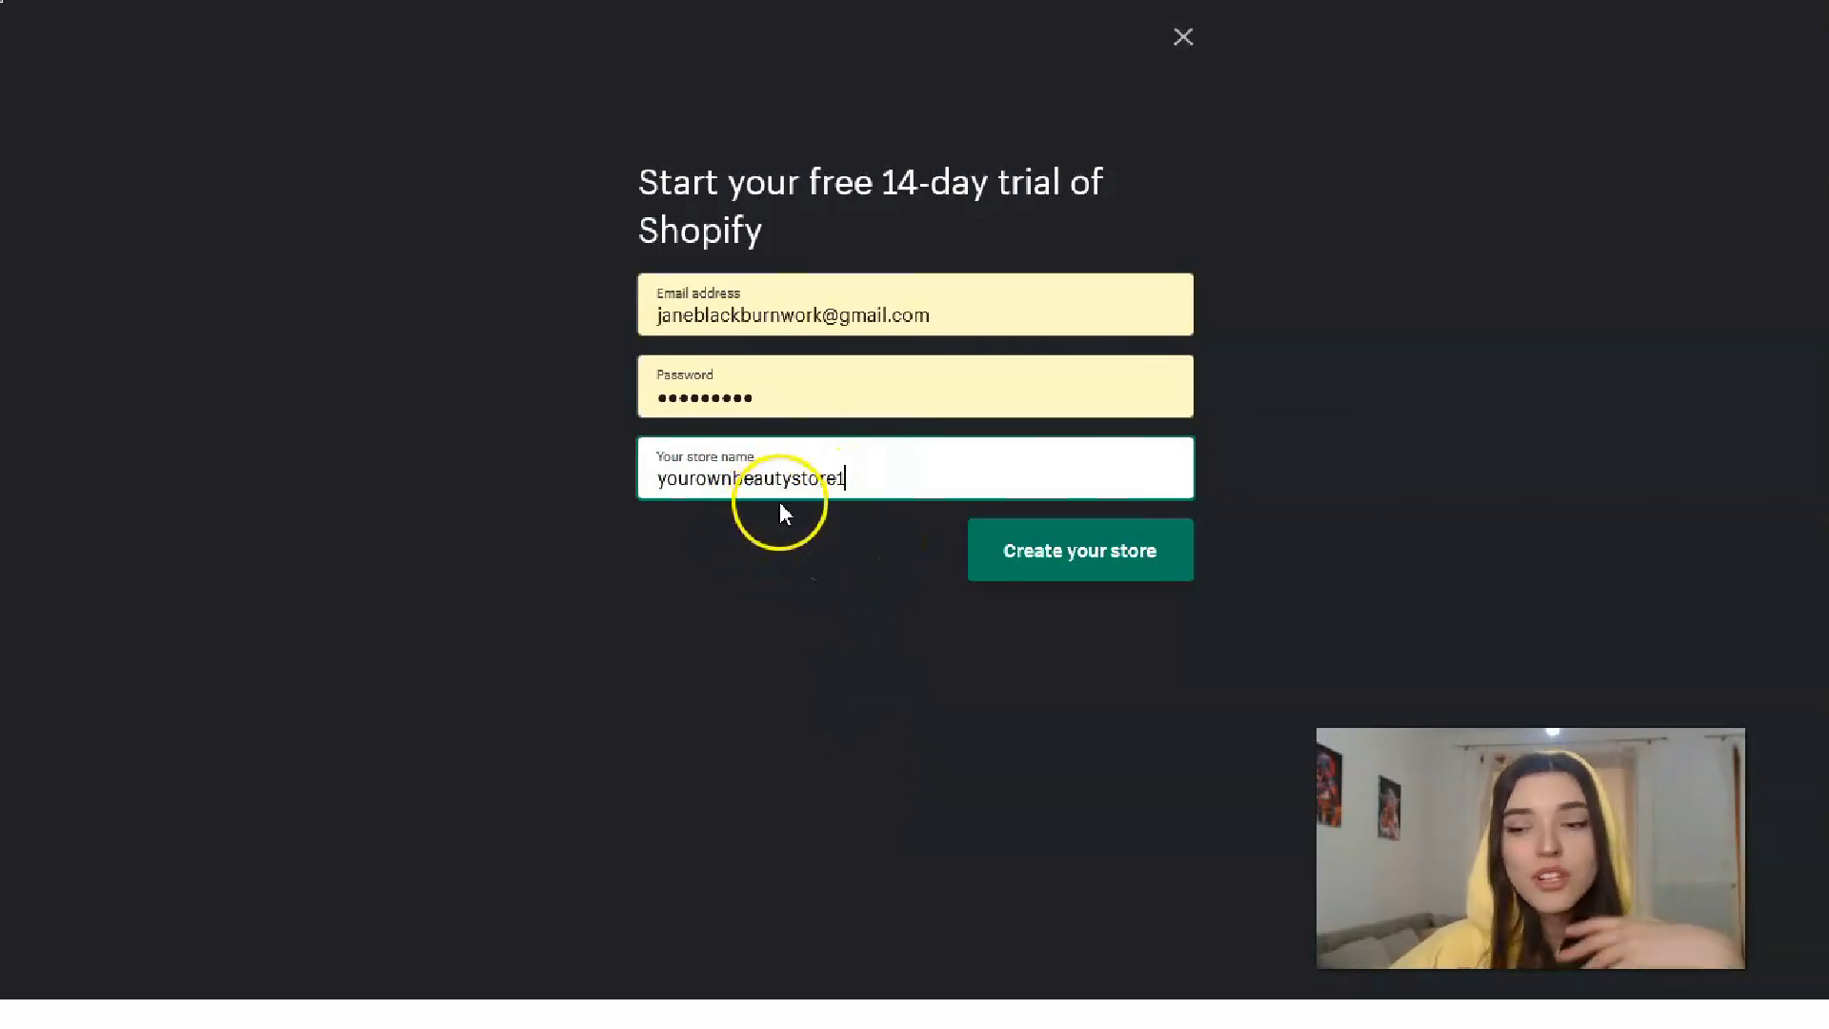
{"action": "left_click", "coordinate": [1055, 557]}
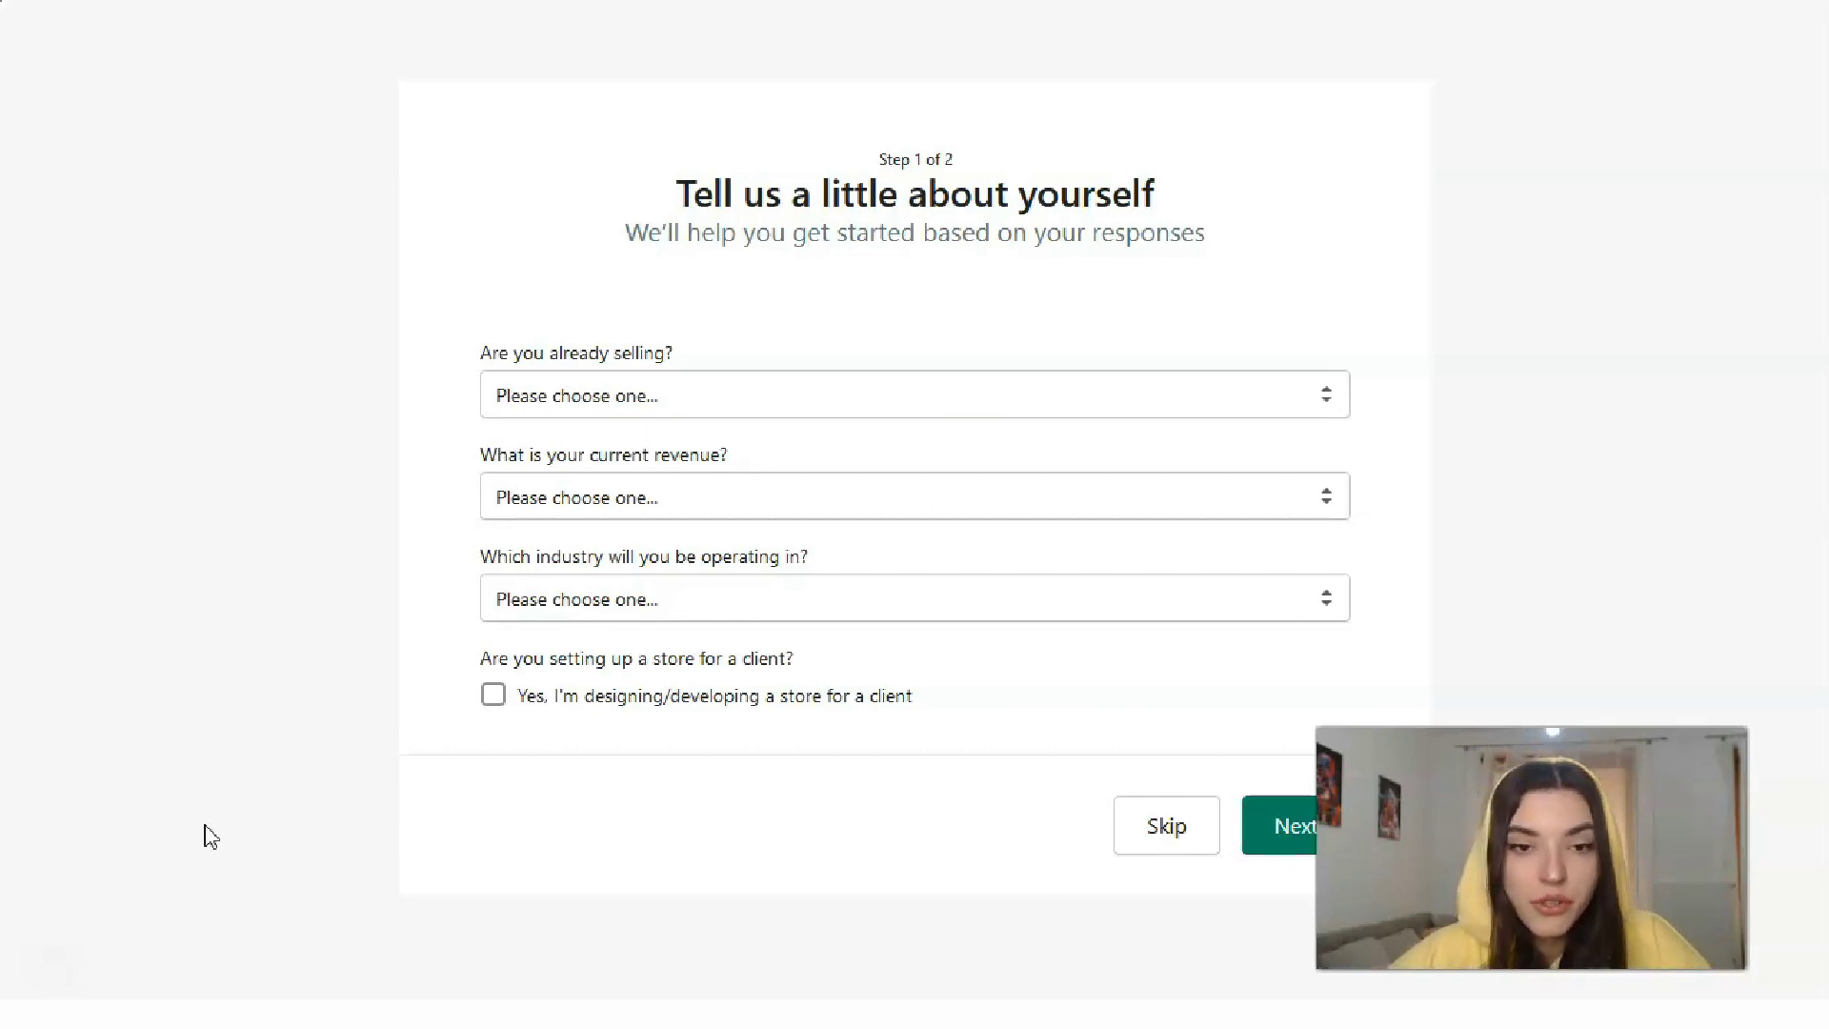
- Answer 'I'm not selling products yet' and 'No, I'm just playing around with Shopify'
{"action": "left_click", "coordinate": [524, 395]}
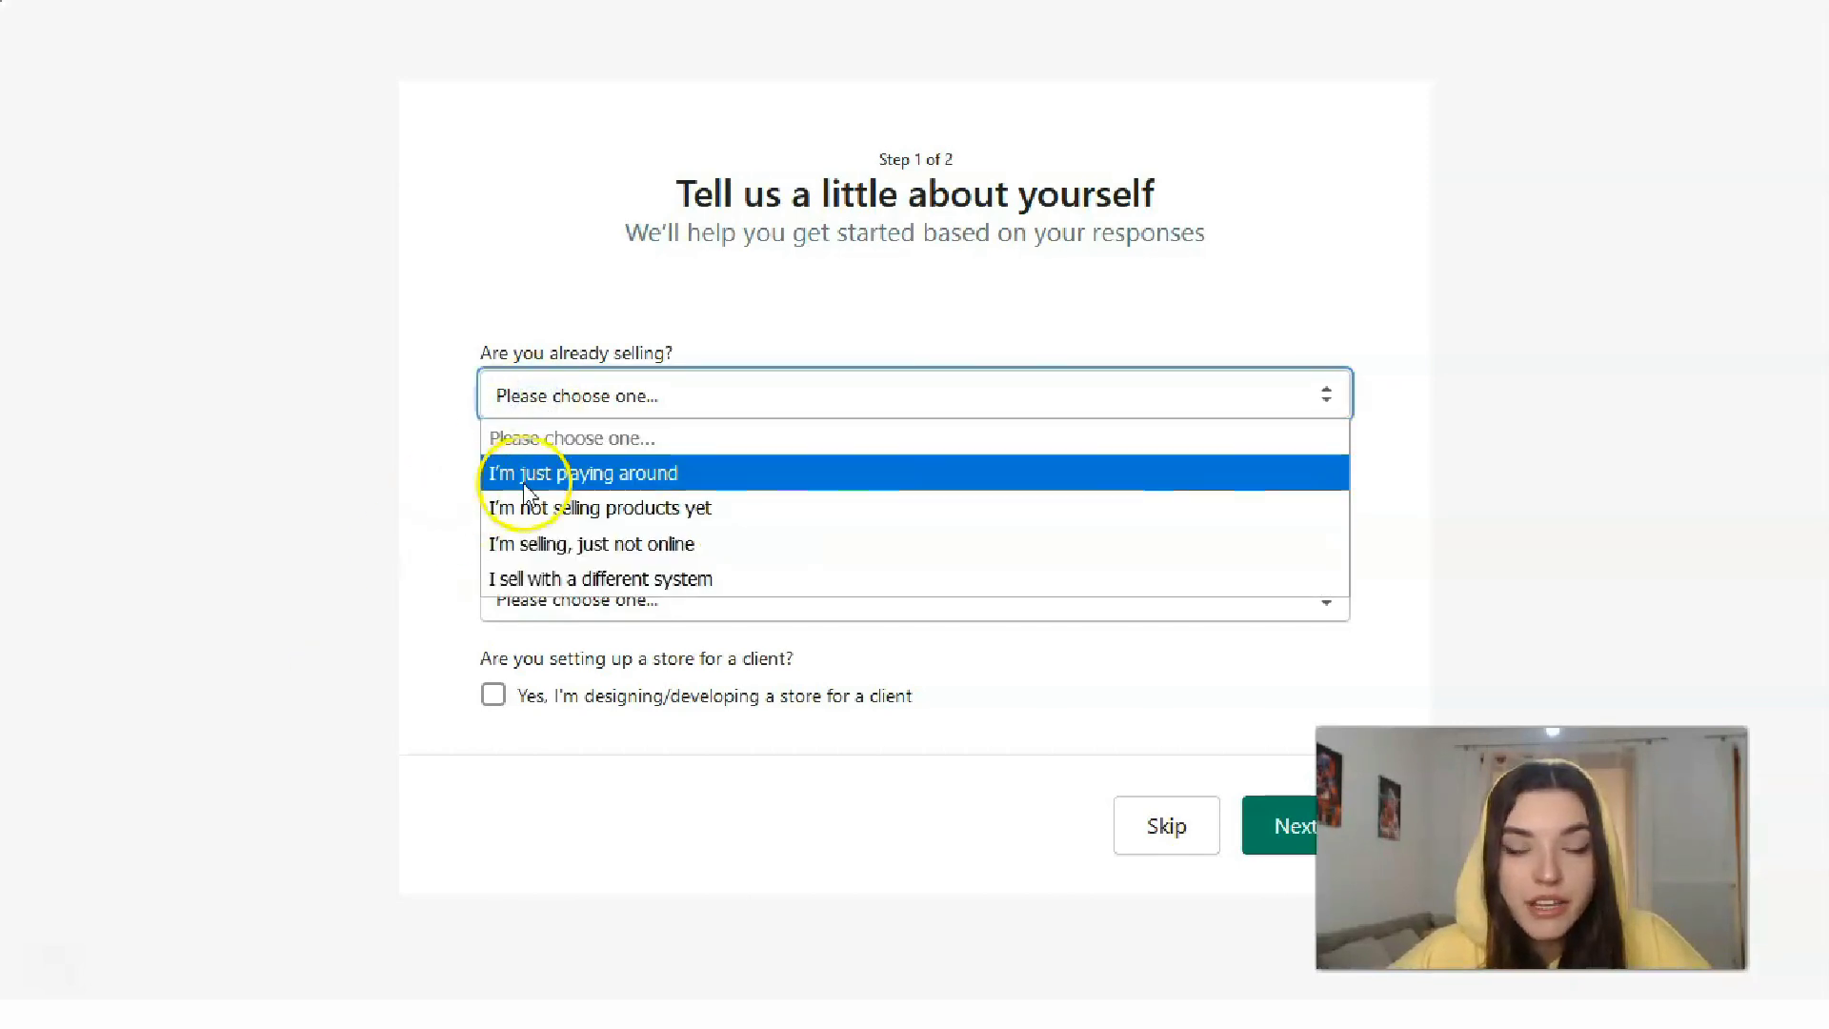
{"action": "left_click", "coordinate": [571, 473]}
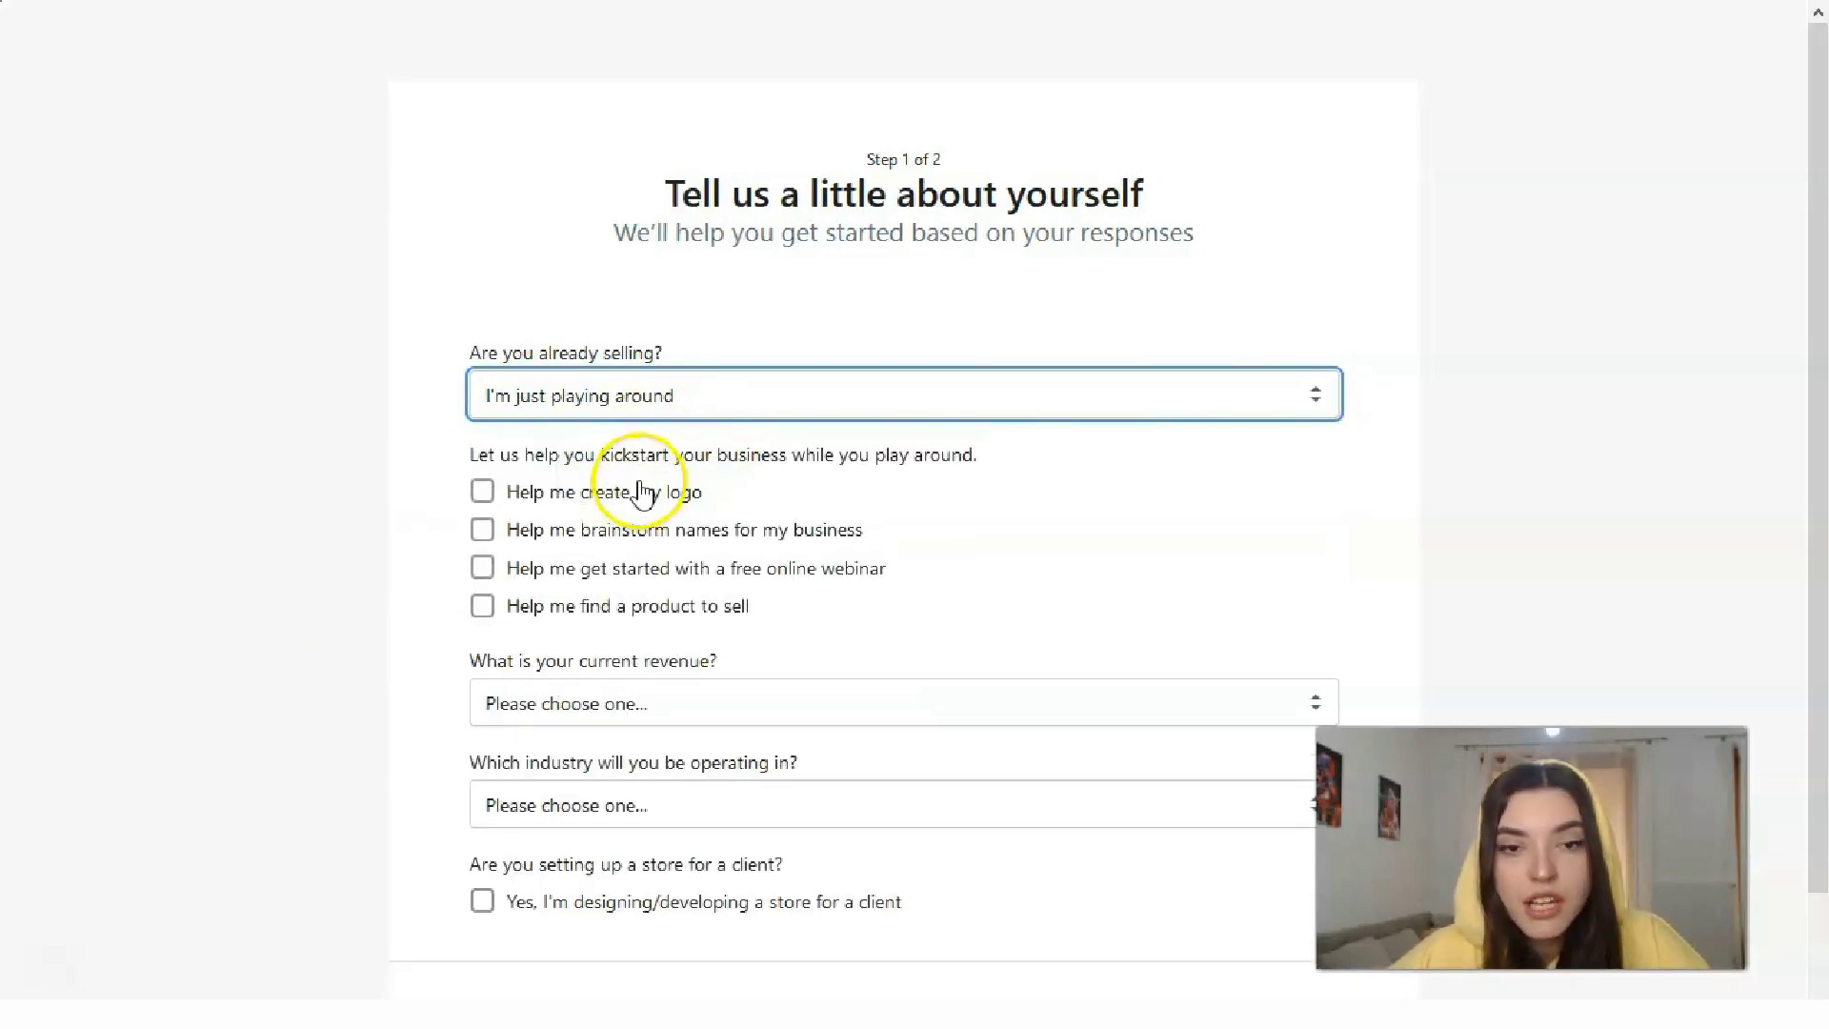
{"action": "left_click", "coordinate": [678, 396]}
{"action": "left_click", "coordinate": [672, 503]}
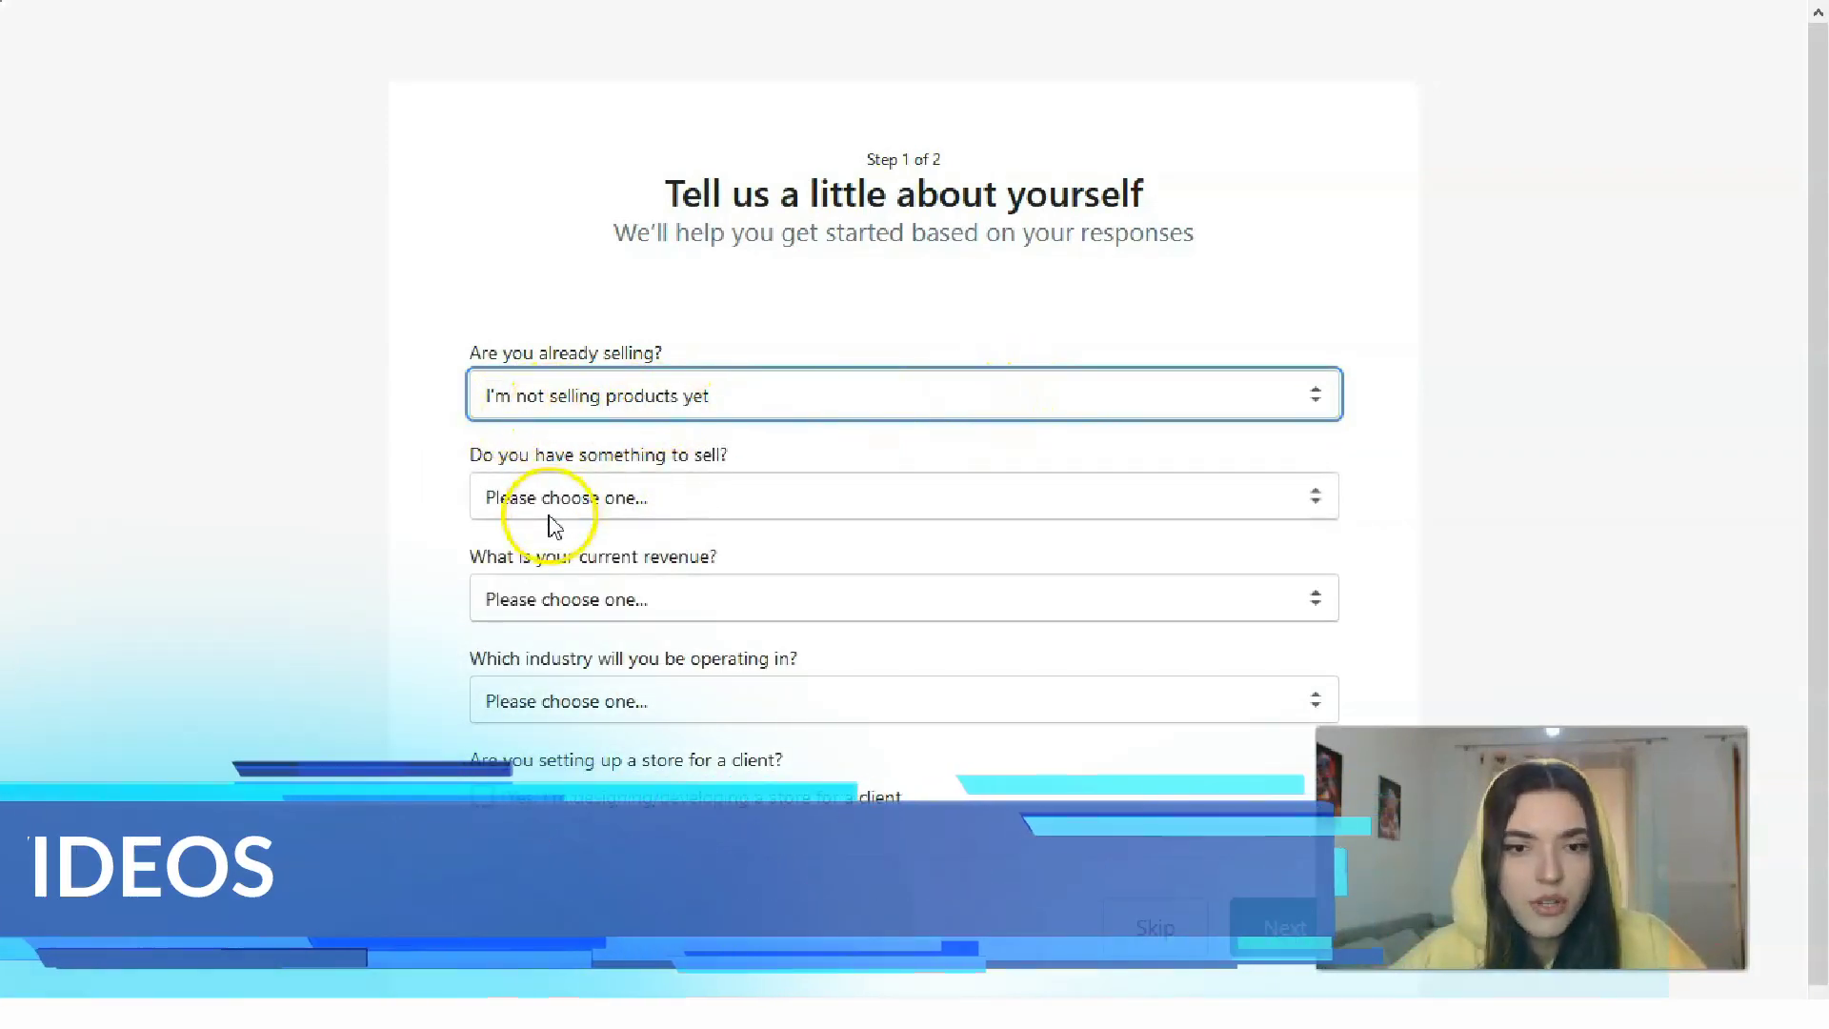
{"action": "left_click", "coordinate": [713, 497]}
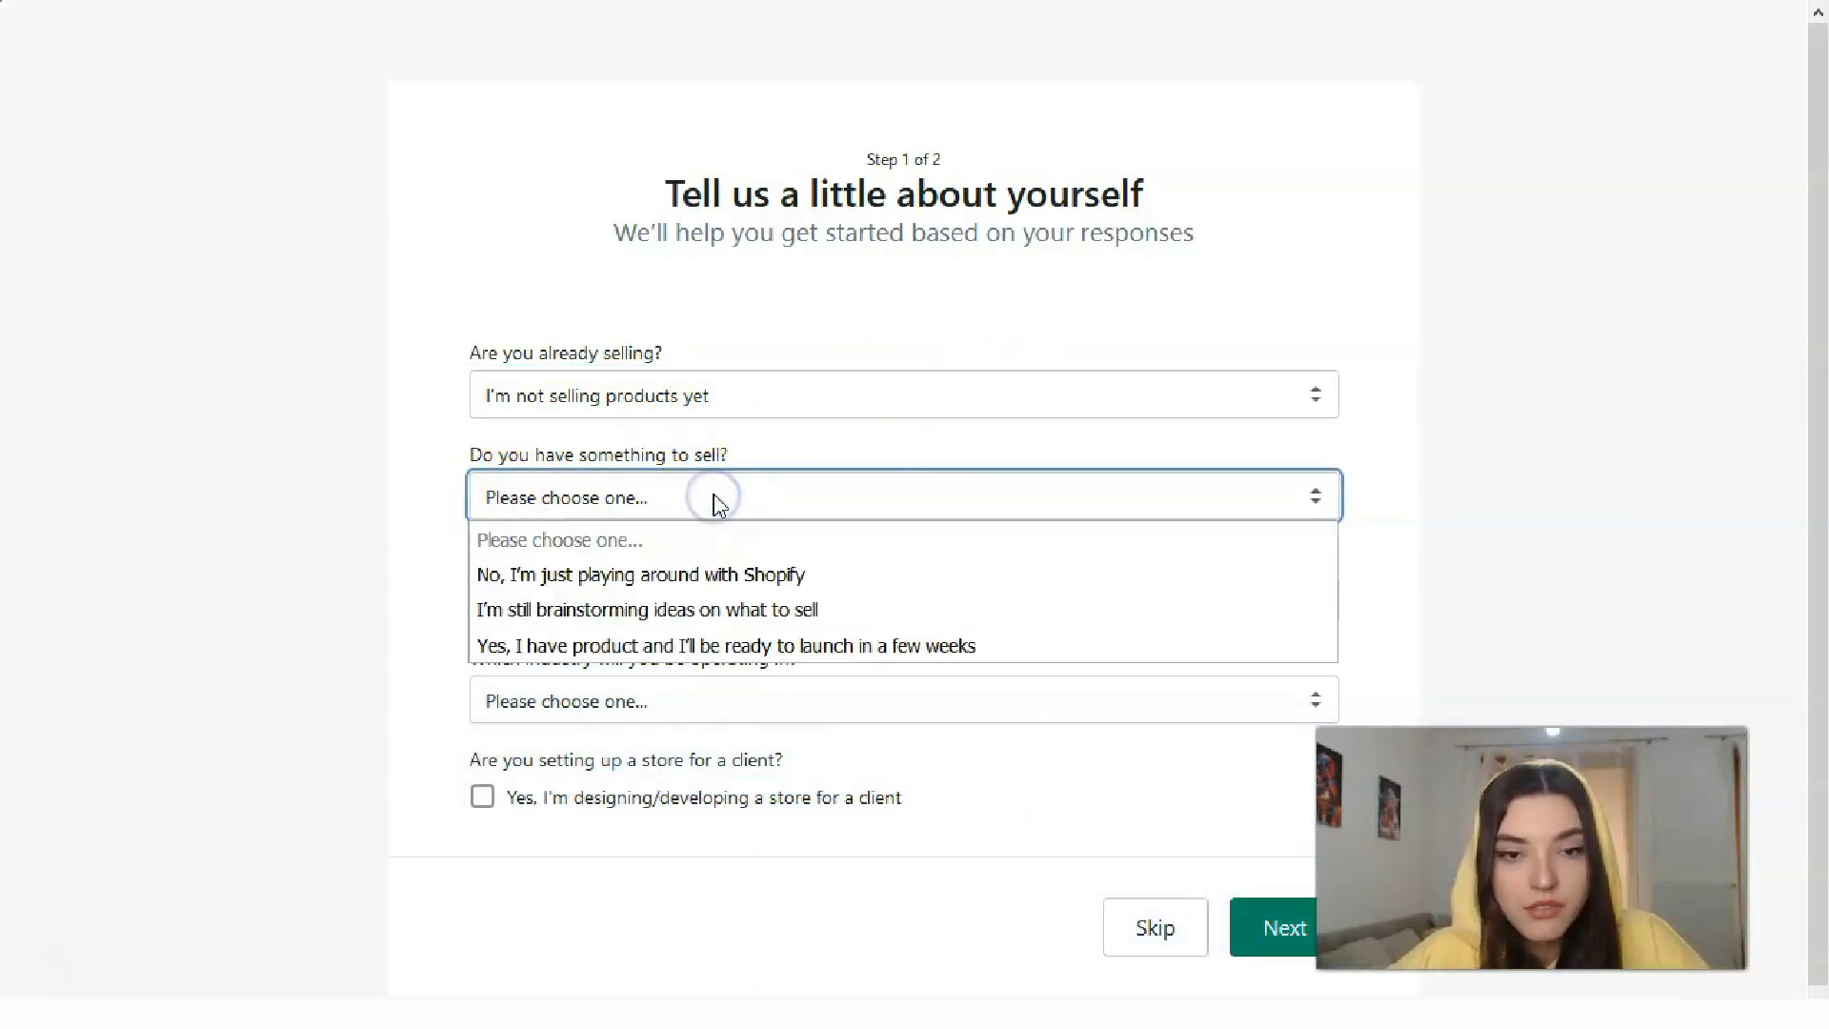
{"action": "left_click", "coordinate": [508, 583]}
{"action": "left_click", "coordinate": [647, 585]}
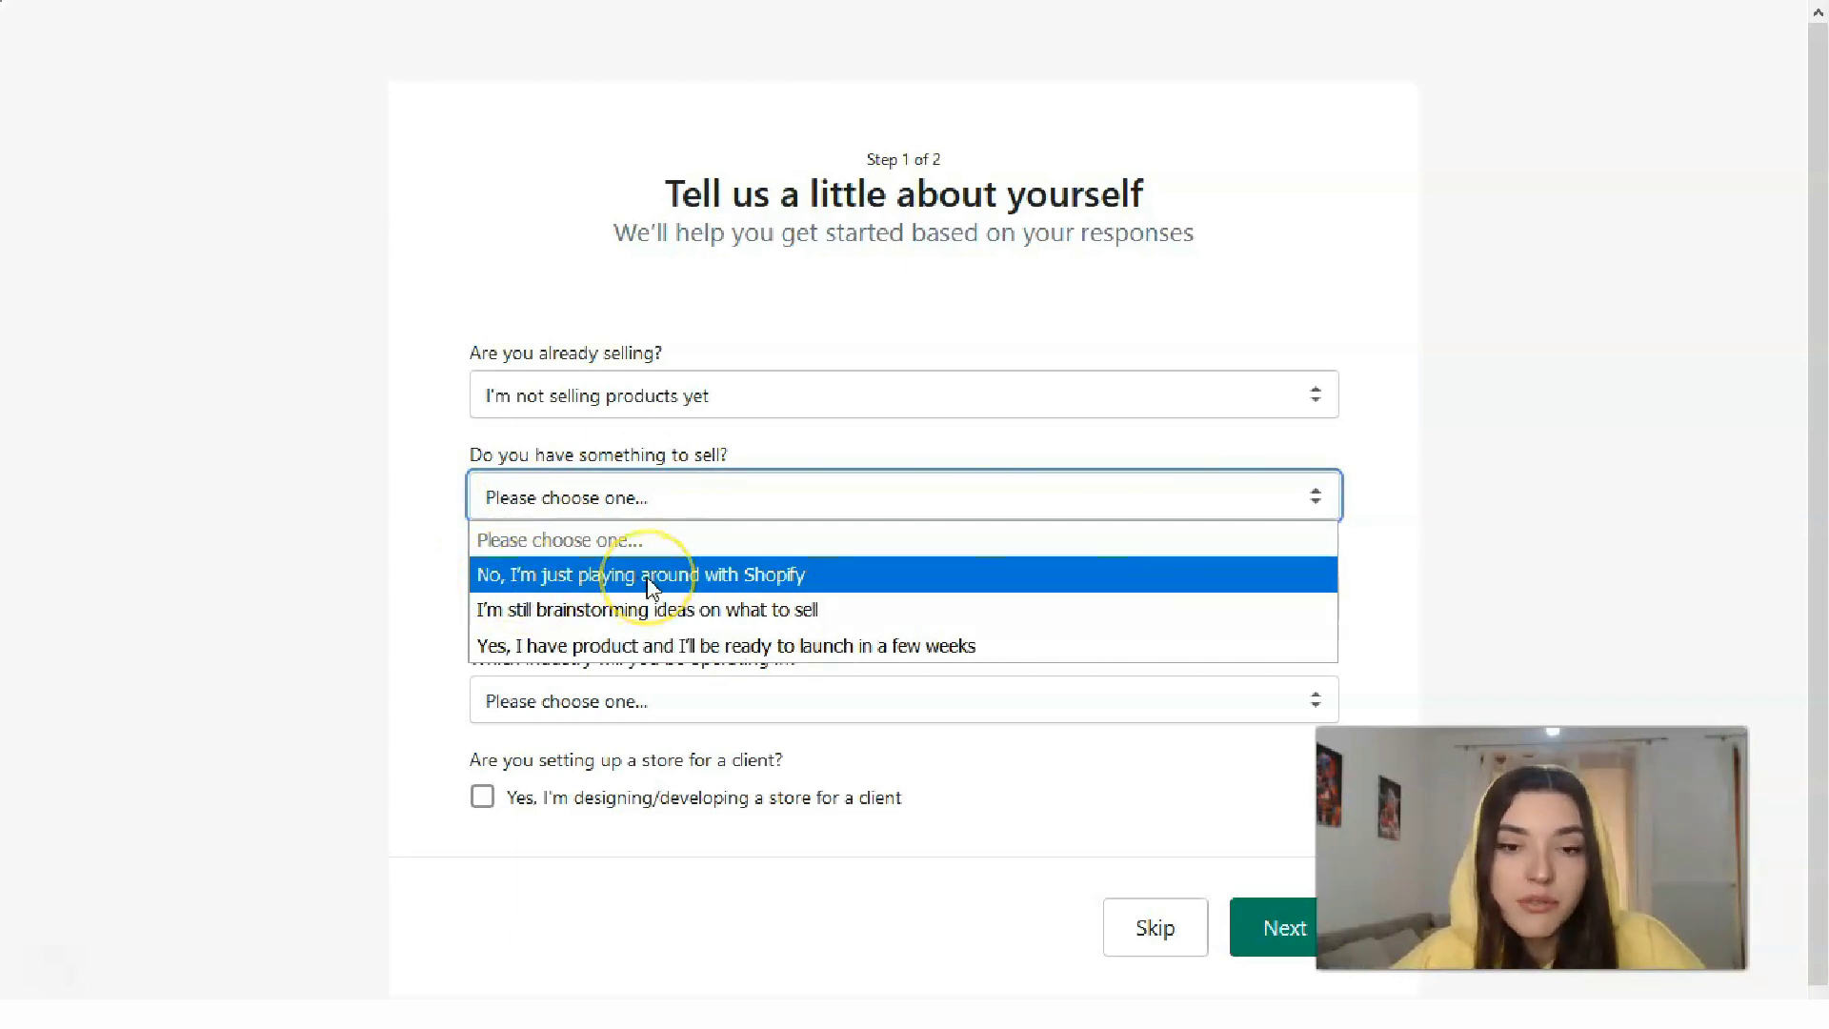
{"action": "left_click", "coordinate": [648, 585]}
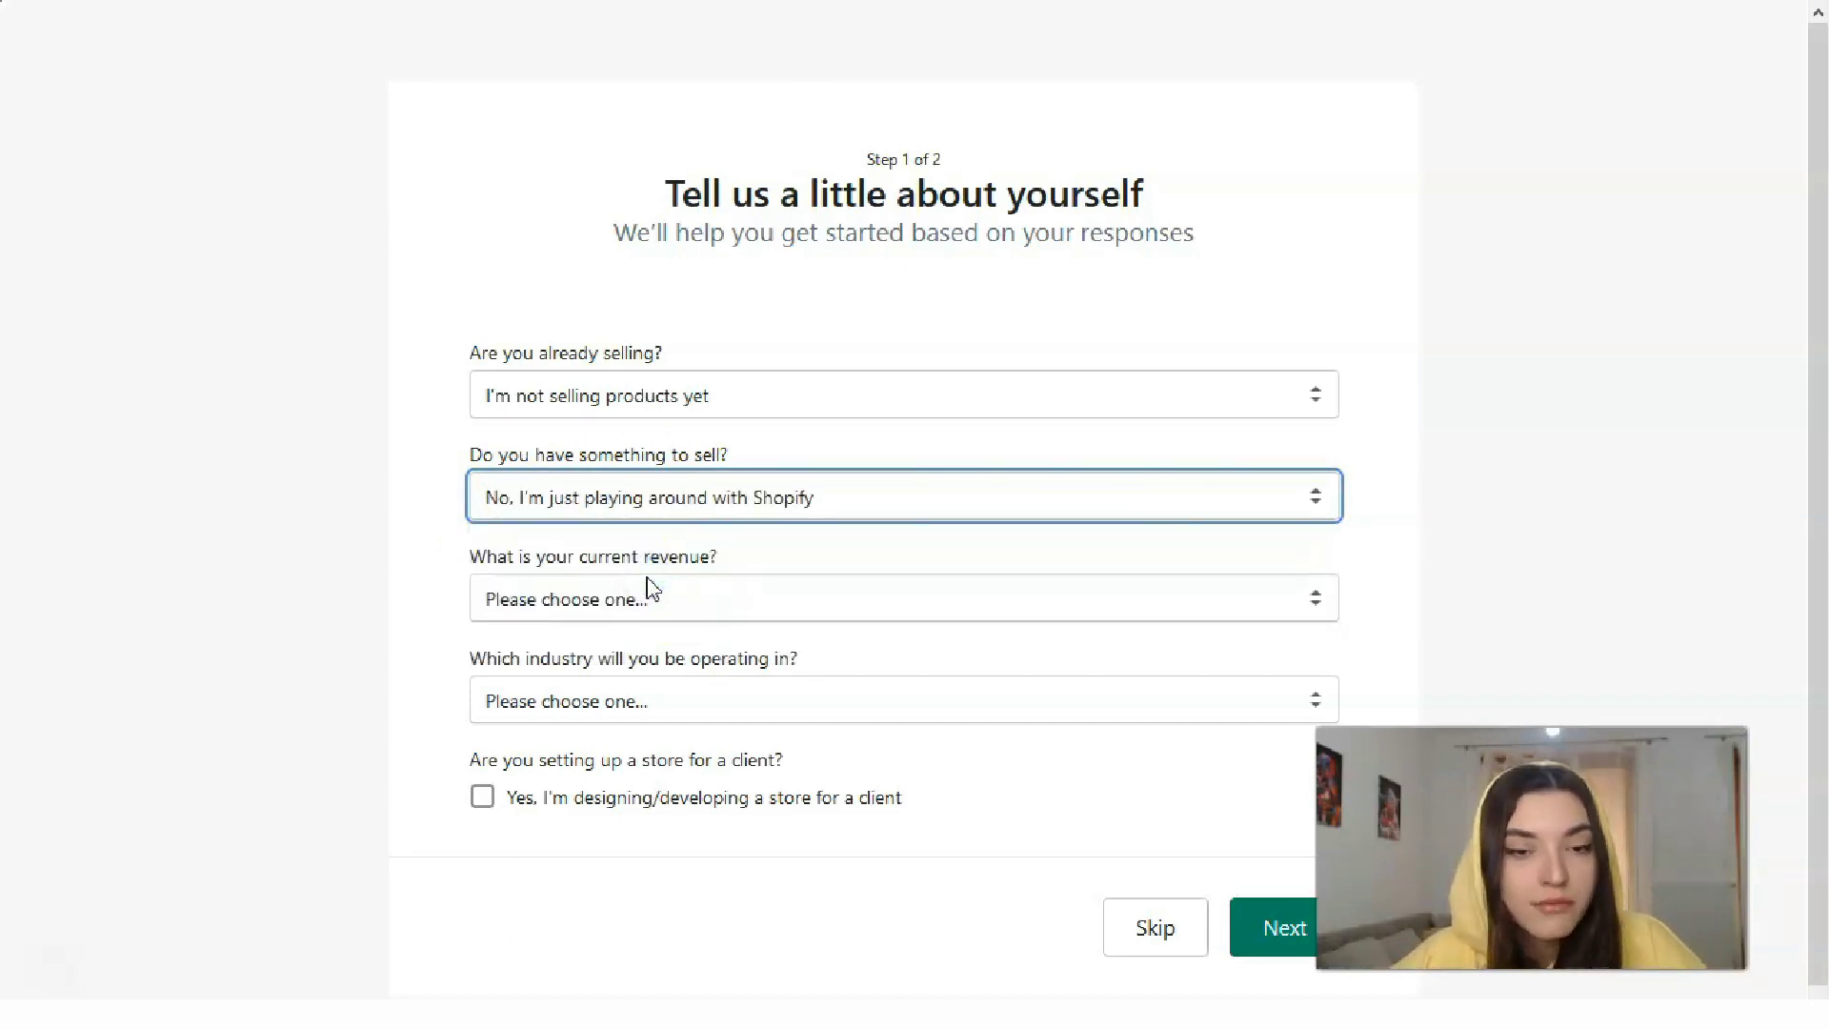
{"action": "left_click", "coordinate": [647, 588]}
{"action": "left_click", "coordinate": [621, 596]}
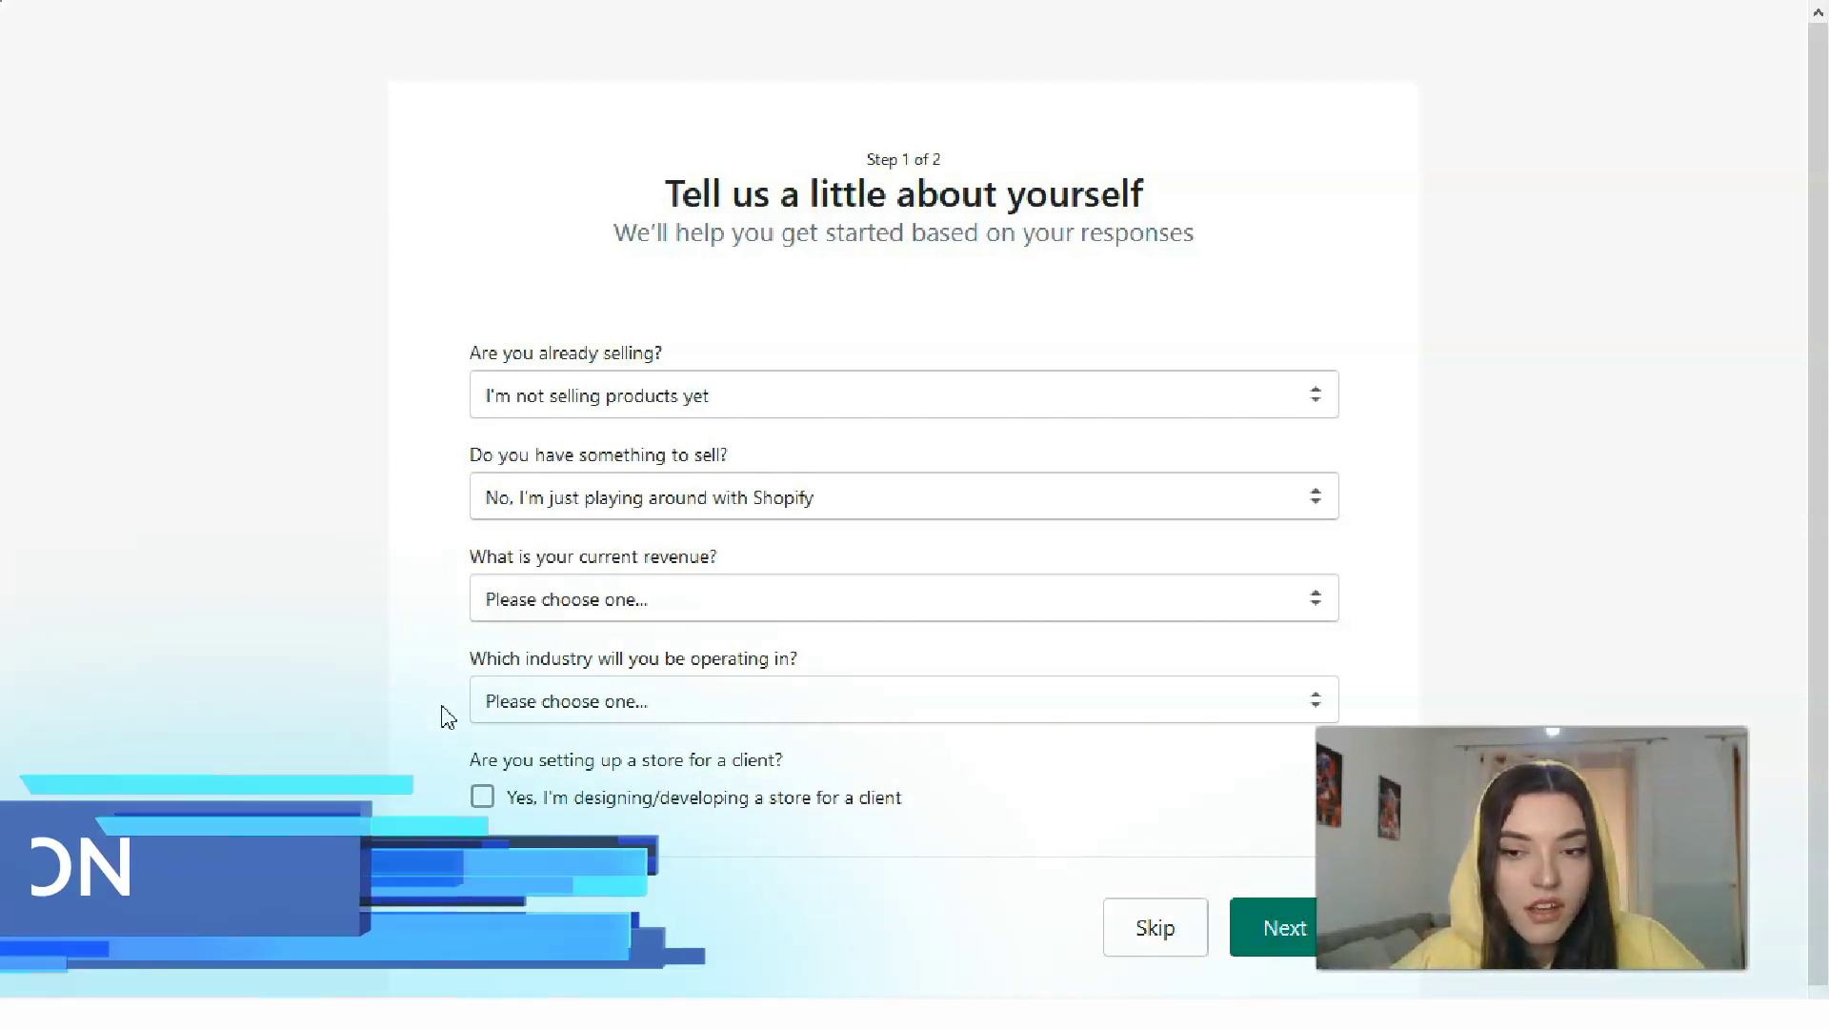
- Set the industry to Beauty and continue to the business address step
{"action": "left_click", "coordinate": [568, 719]}
{"action": "left_click", "coordinate": [570, 723]}
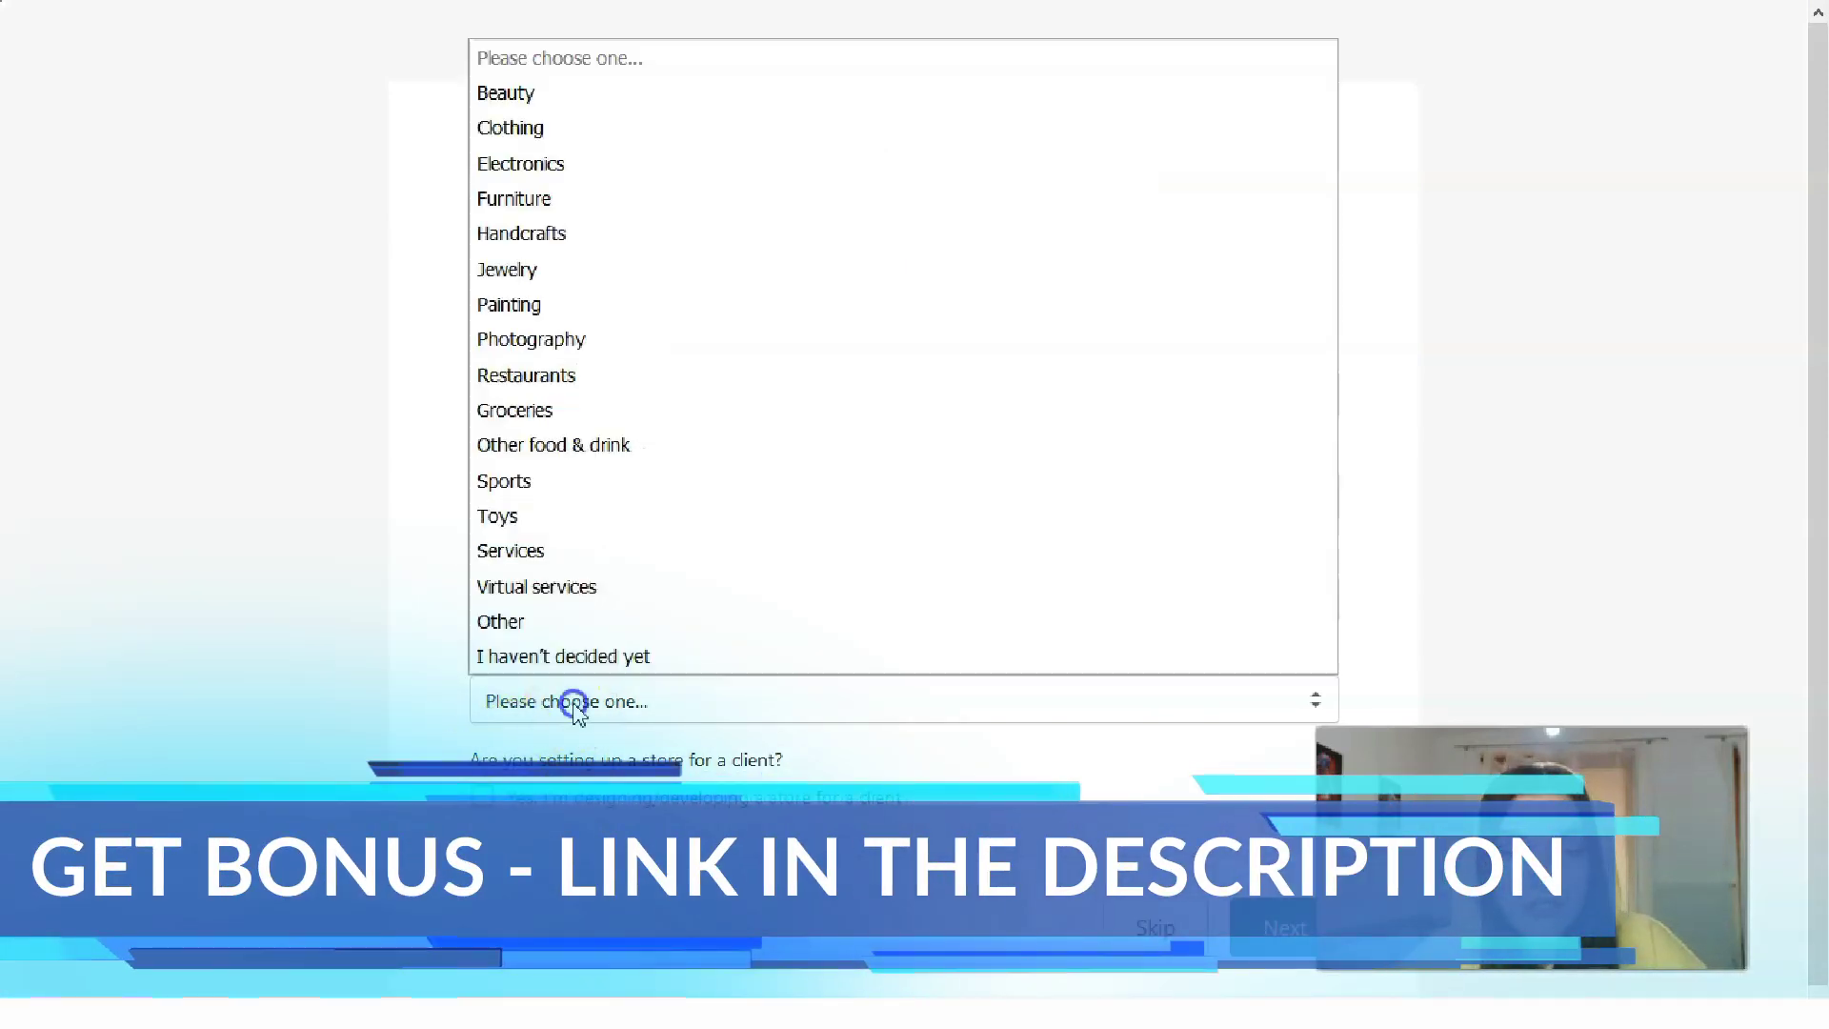
{"action": "left_click", "coordinate": [612, 93]}
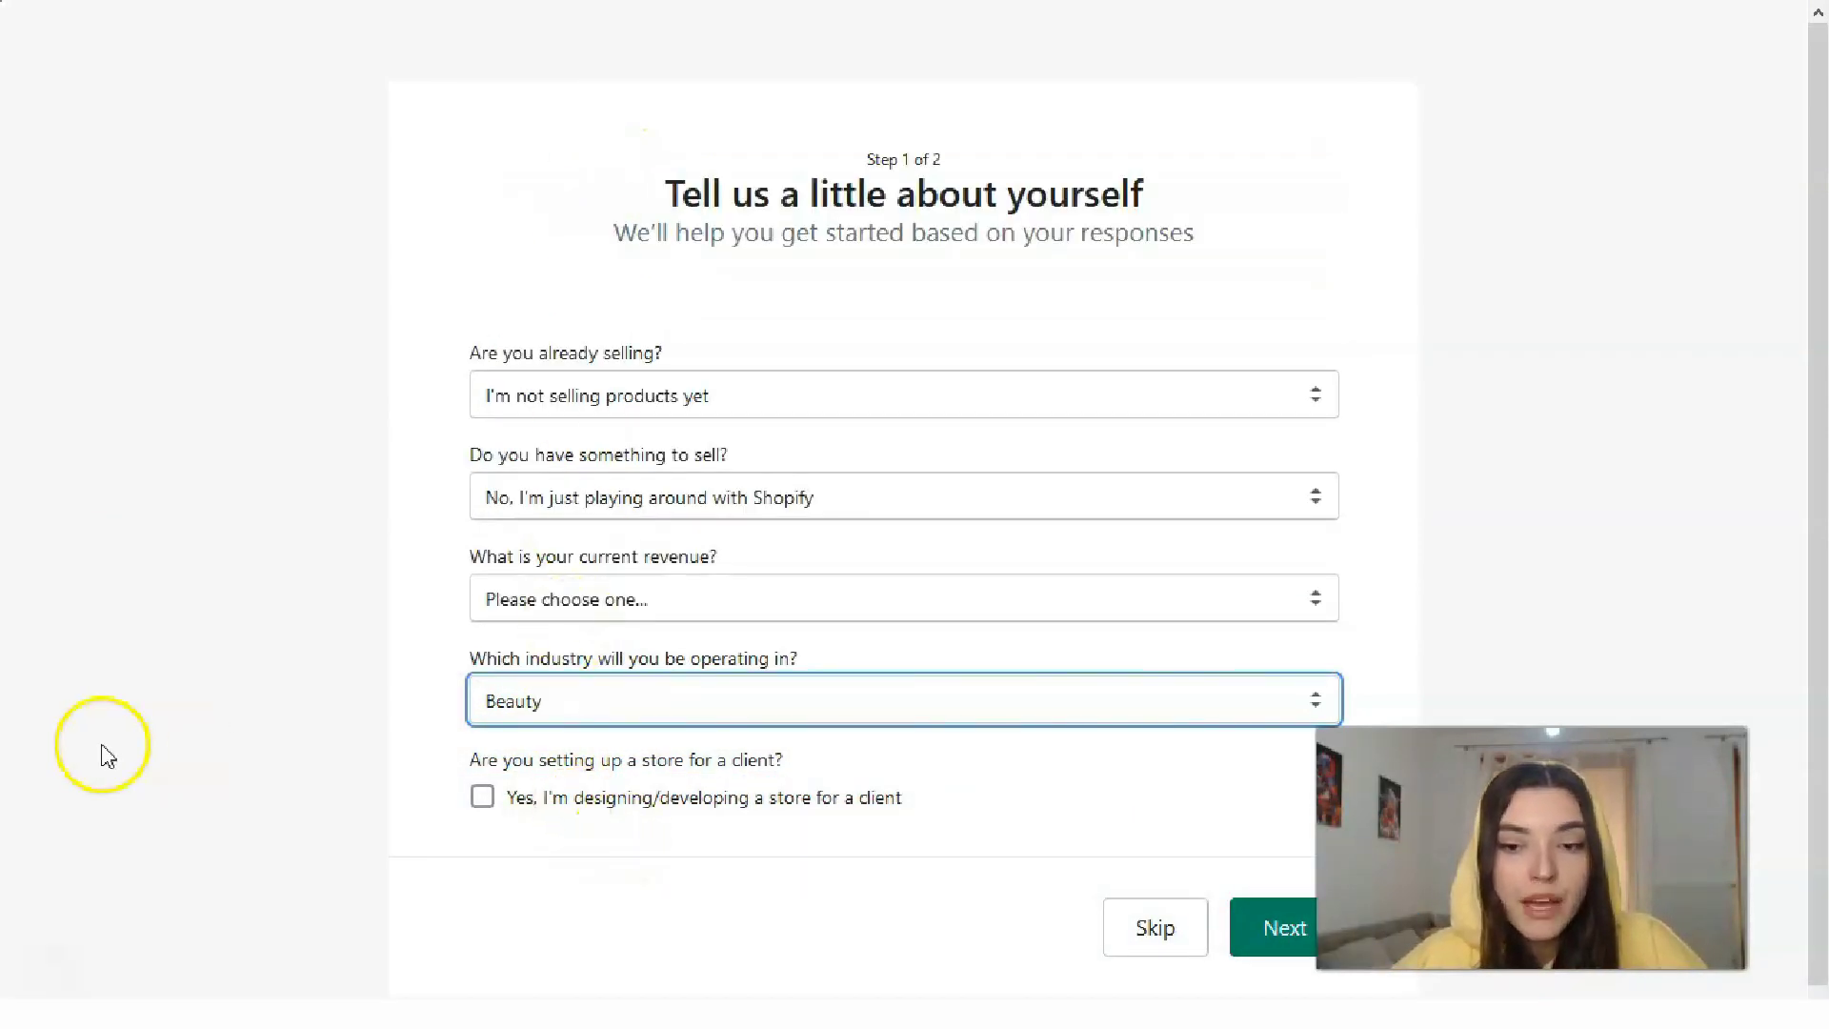
{"action": "left_click", "coordinate": [1282, 932]}
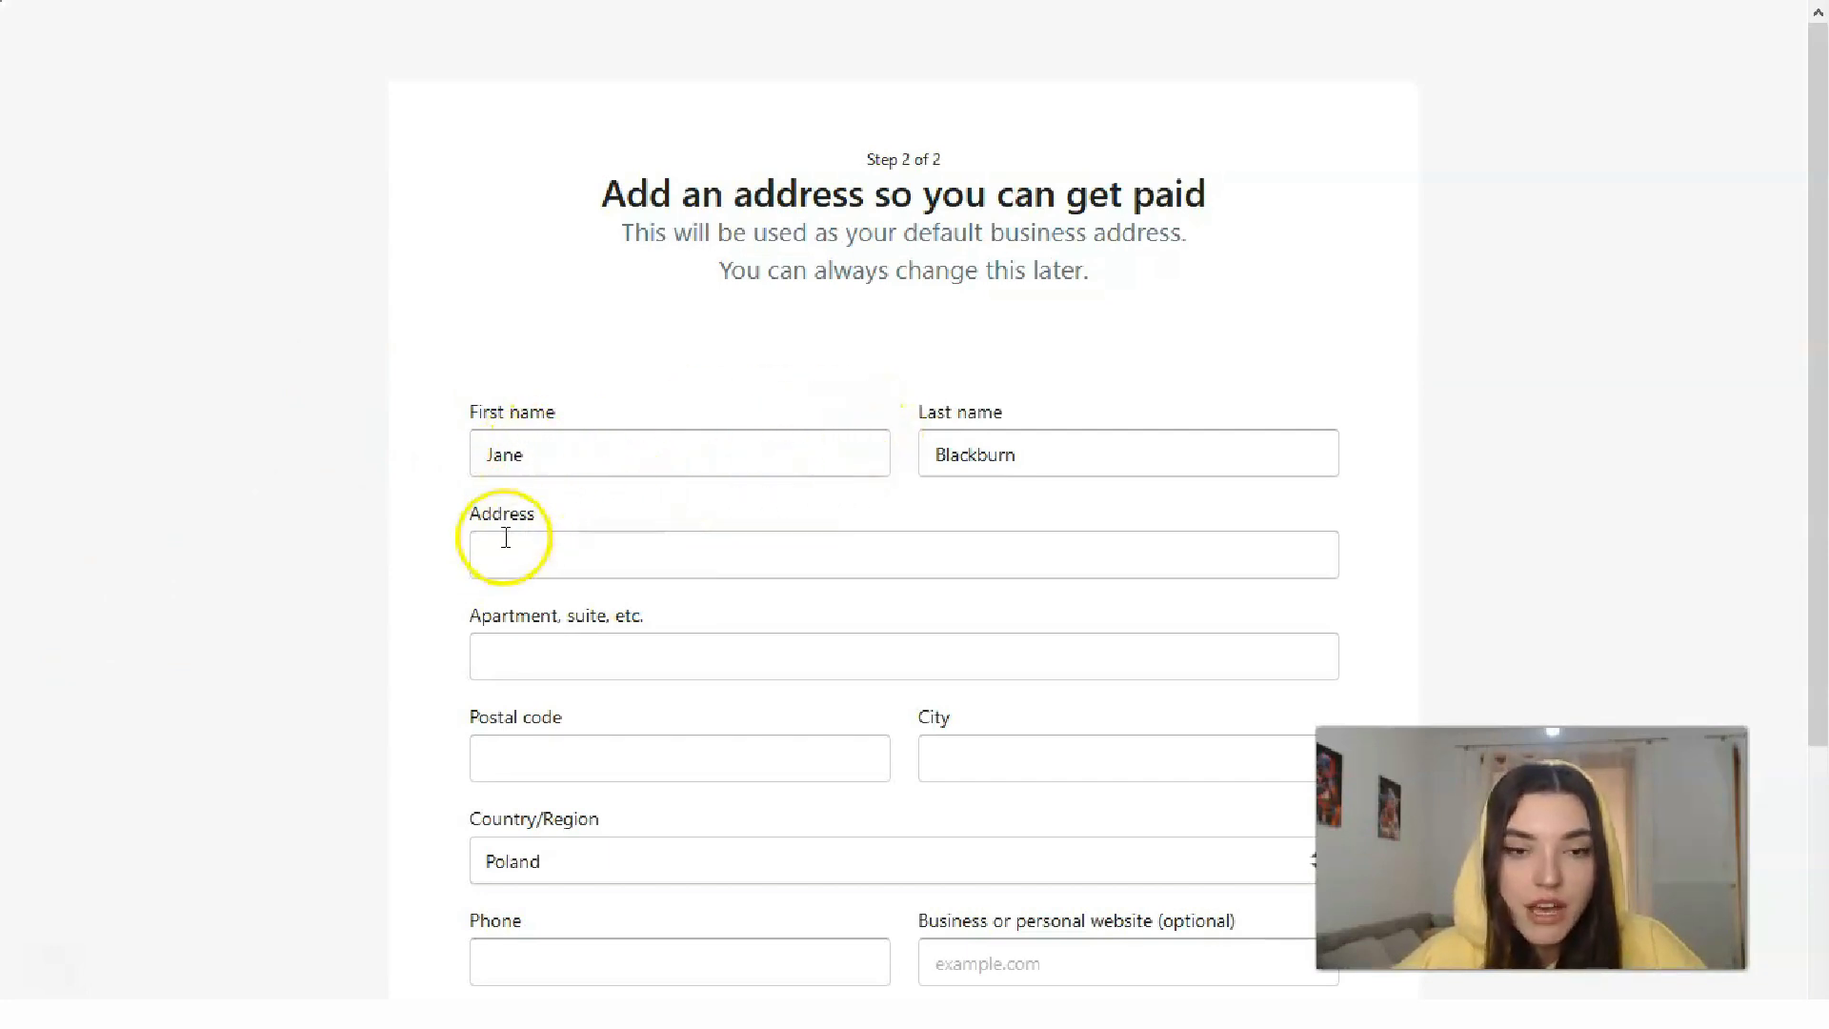
{"action": "scroll", "coordinate": [524, 626], "scroll_direction": "down", "scroll_amount": 3}
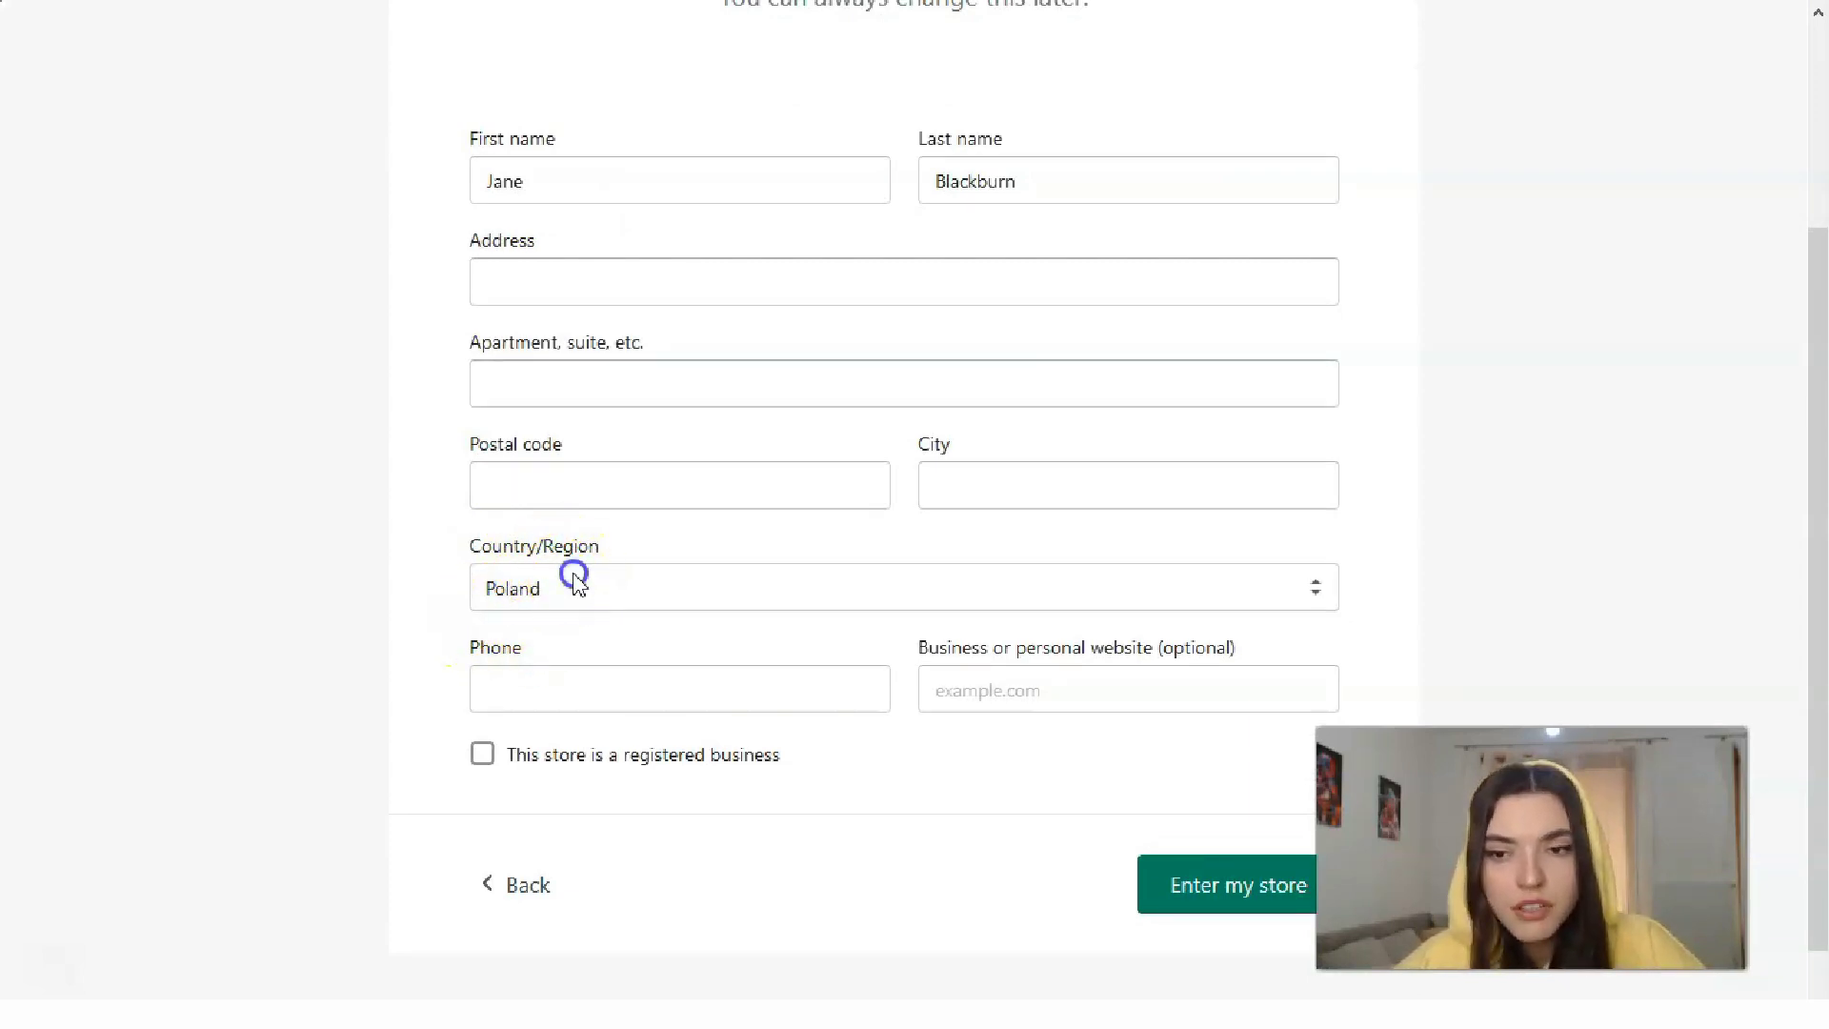
{"action": "left_click", "coordinate": [514, 606]}
{"action": "scroll", "coordinate": [559, 276], "scroll_direction": "up", "scroll_amount": 4}
{"action": "scroll", "coordinate": [555, 298], "scroll_direction": "up", "scroll_amount": 12}
{"action": "scroll", "coordinate": [543, 299], "scroll_direction": "up", "scroll_amount": 1}
{"action": "left_click", "coordinate": [474, 437]}
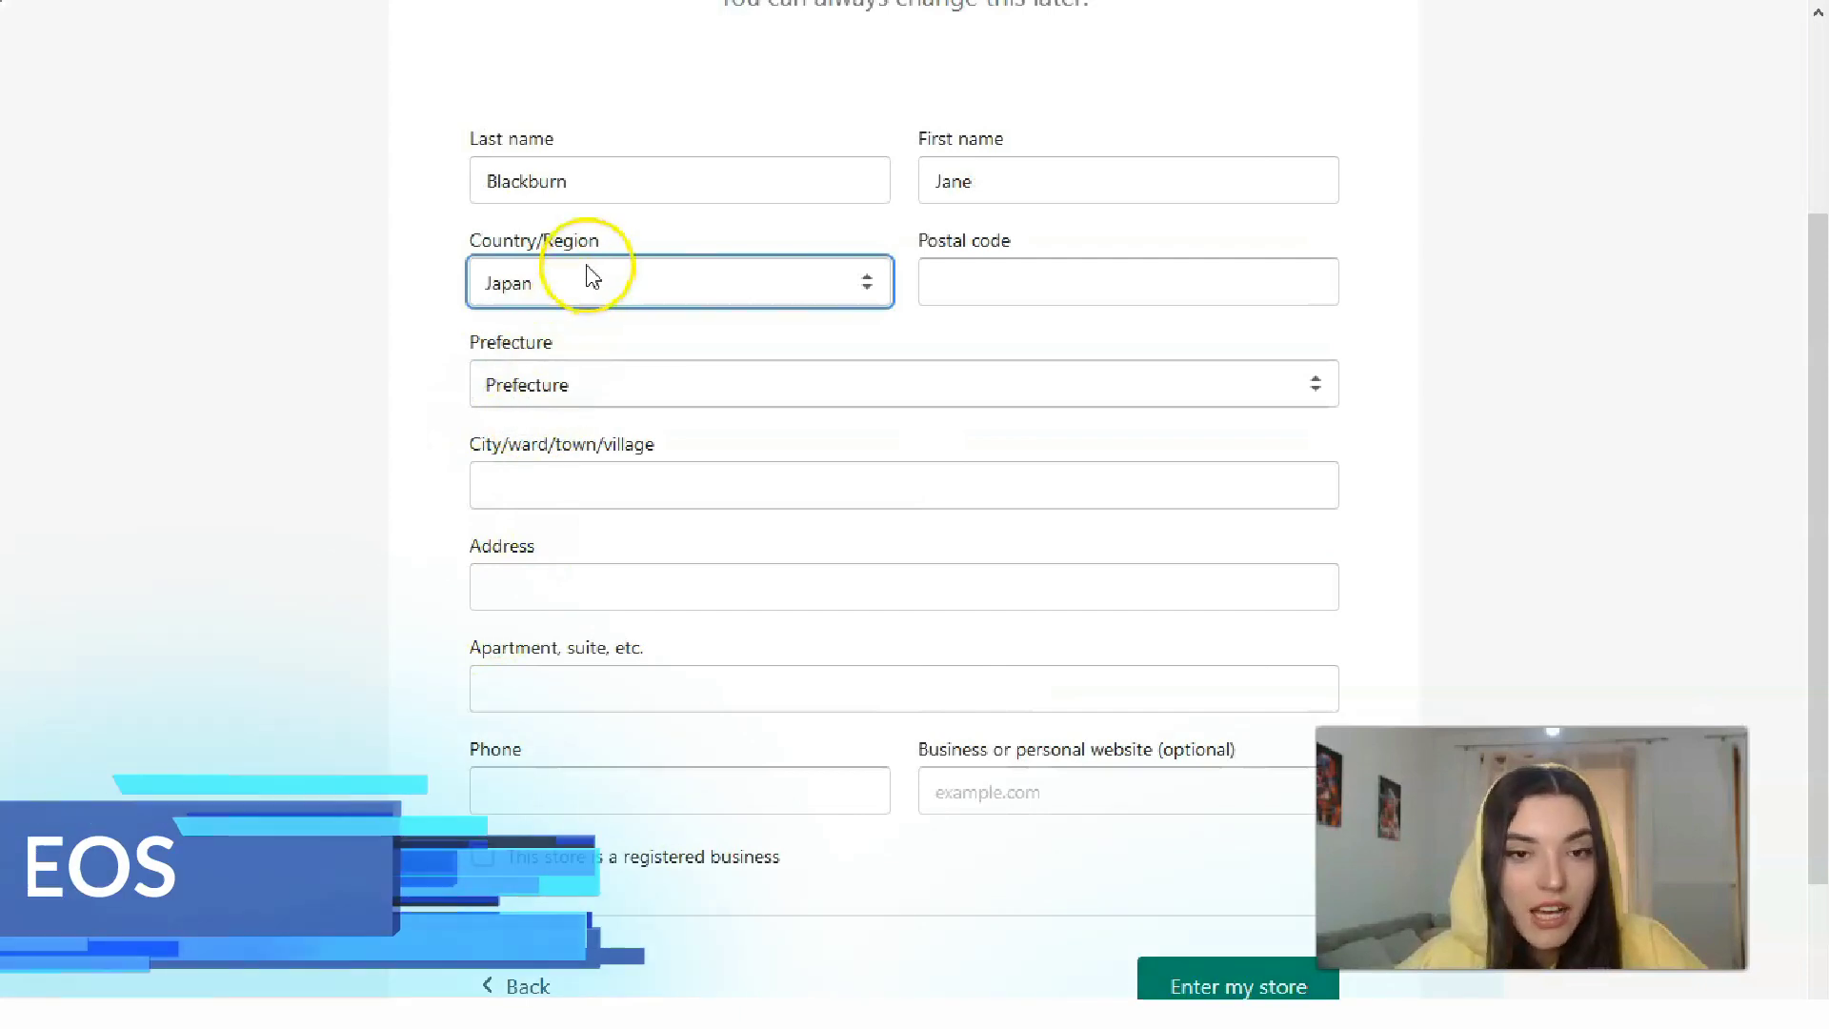
{"action": "left_click", "coordinate": [584, 277]}
{"action": "scroll", "coordinate": [571, 528], "scroll_direction": "up", "scroll_amount": 10}
{"action": "scroll", "coordinate": [555, 538], "scroll_direction": "up", "scroll_amount": 14}
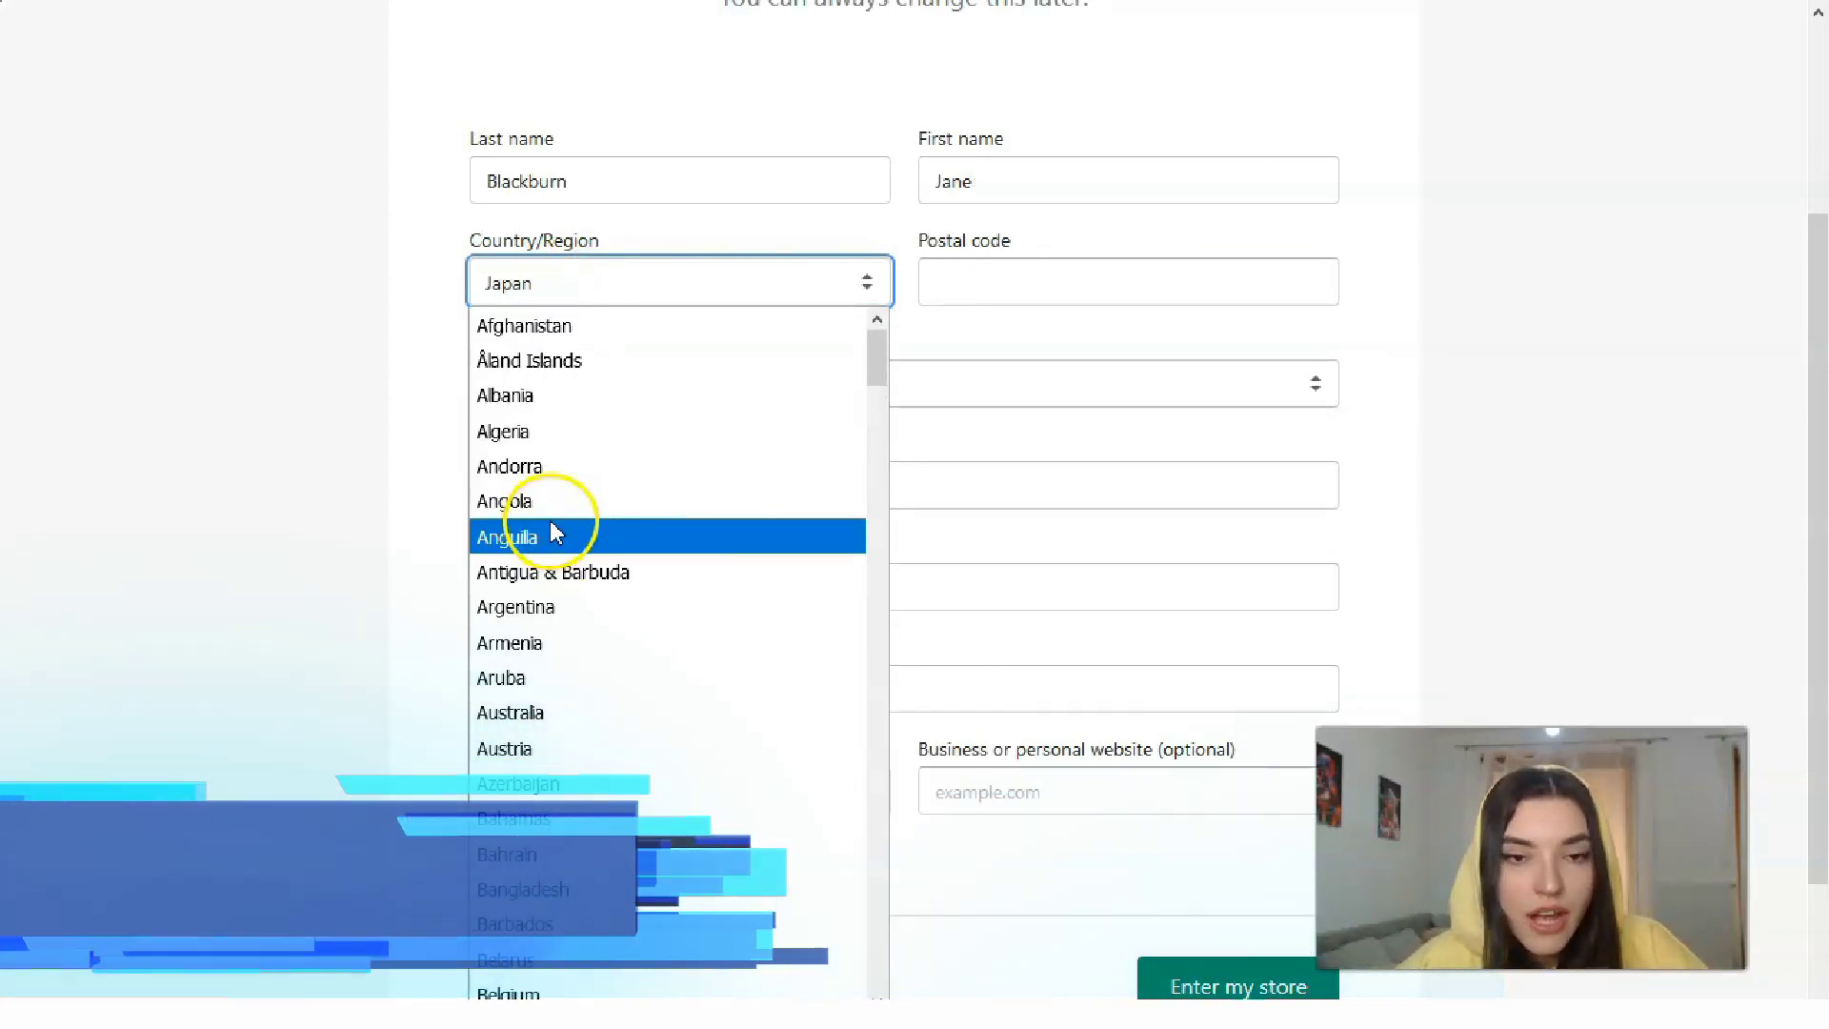
{"action": "scroll", "coordinate": [543, 481], "scroll_direction": "down", "scroll_amount": 8}
{"action": "scroll", "coordinate": [539, 505], "scroll_direction": "down", "scroll_amount": 16}
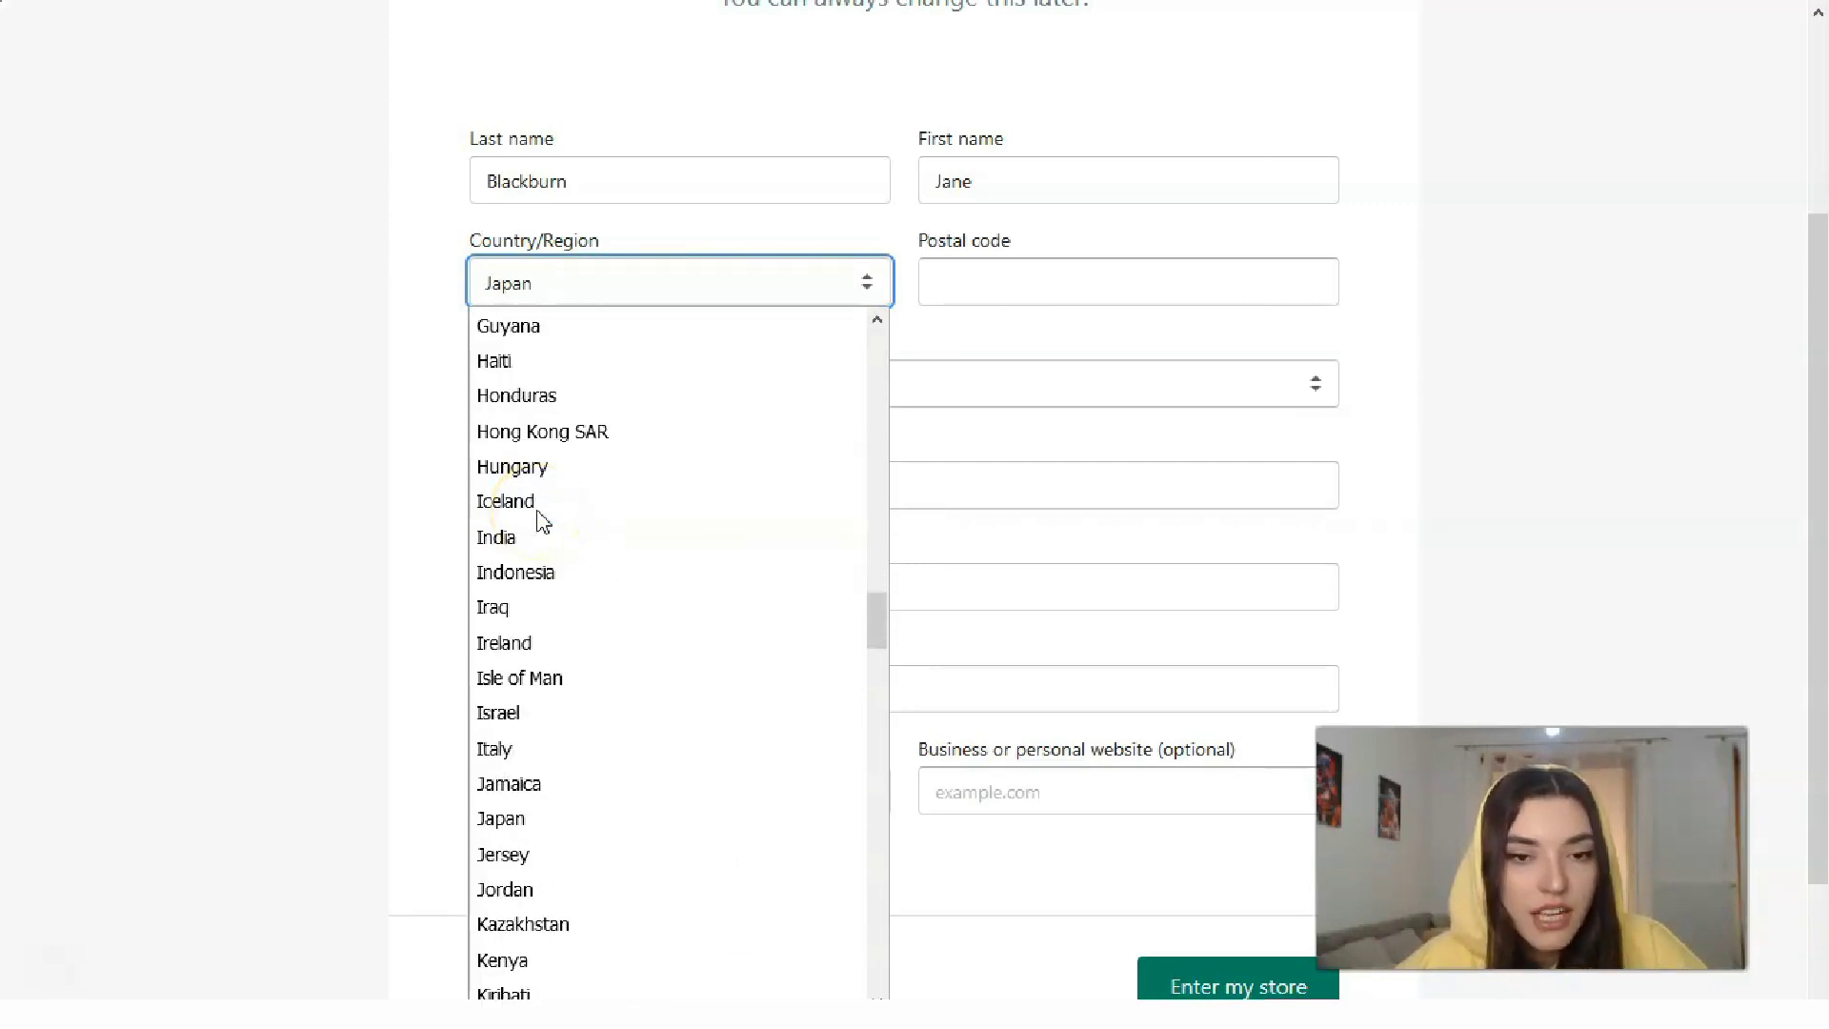
{"action": "scroll", "coordinate": [538, 514], "scroll_direction": "up", "scroll_amount": 4}
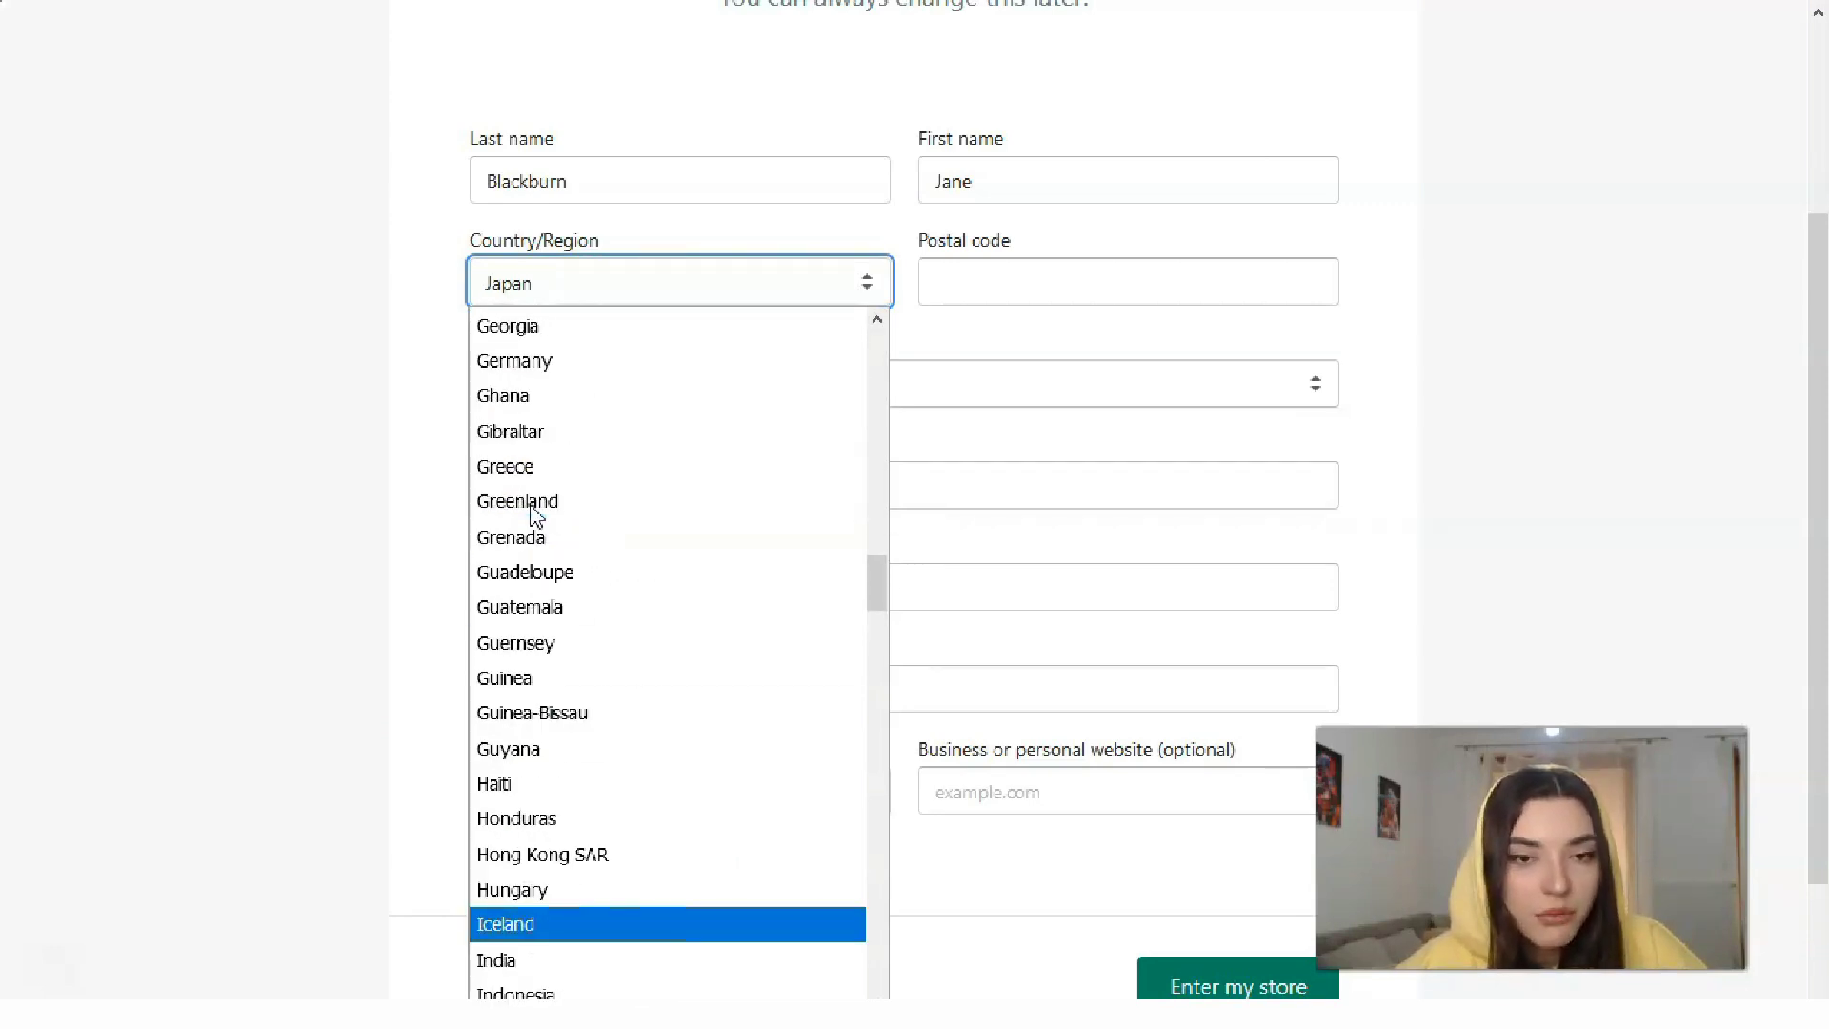
{"action": "left_click", "coordinate": [557, 361]}
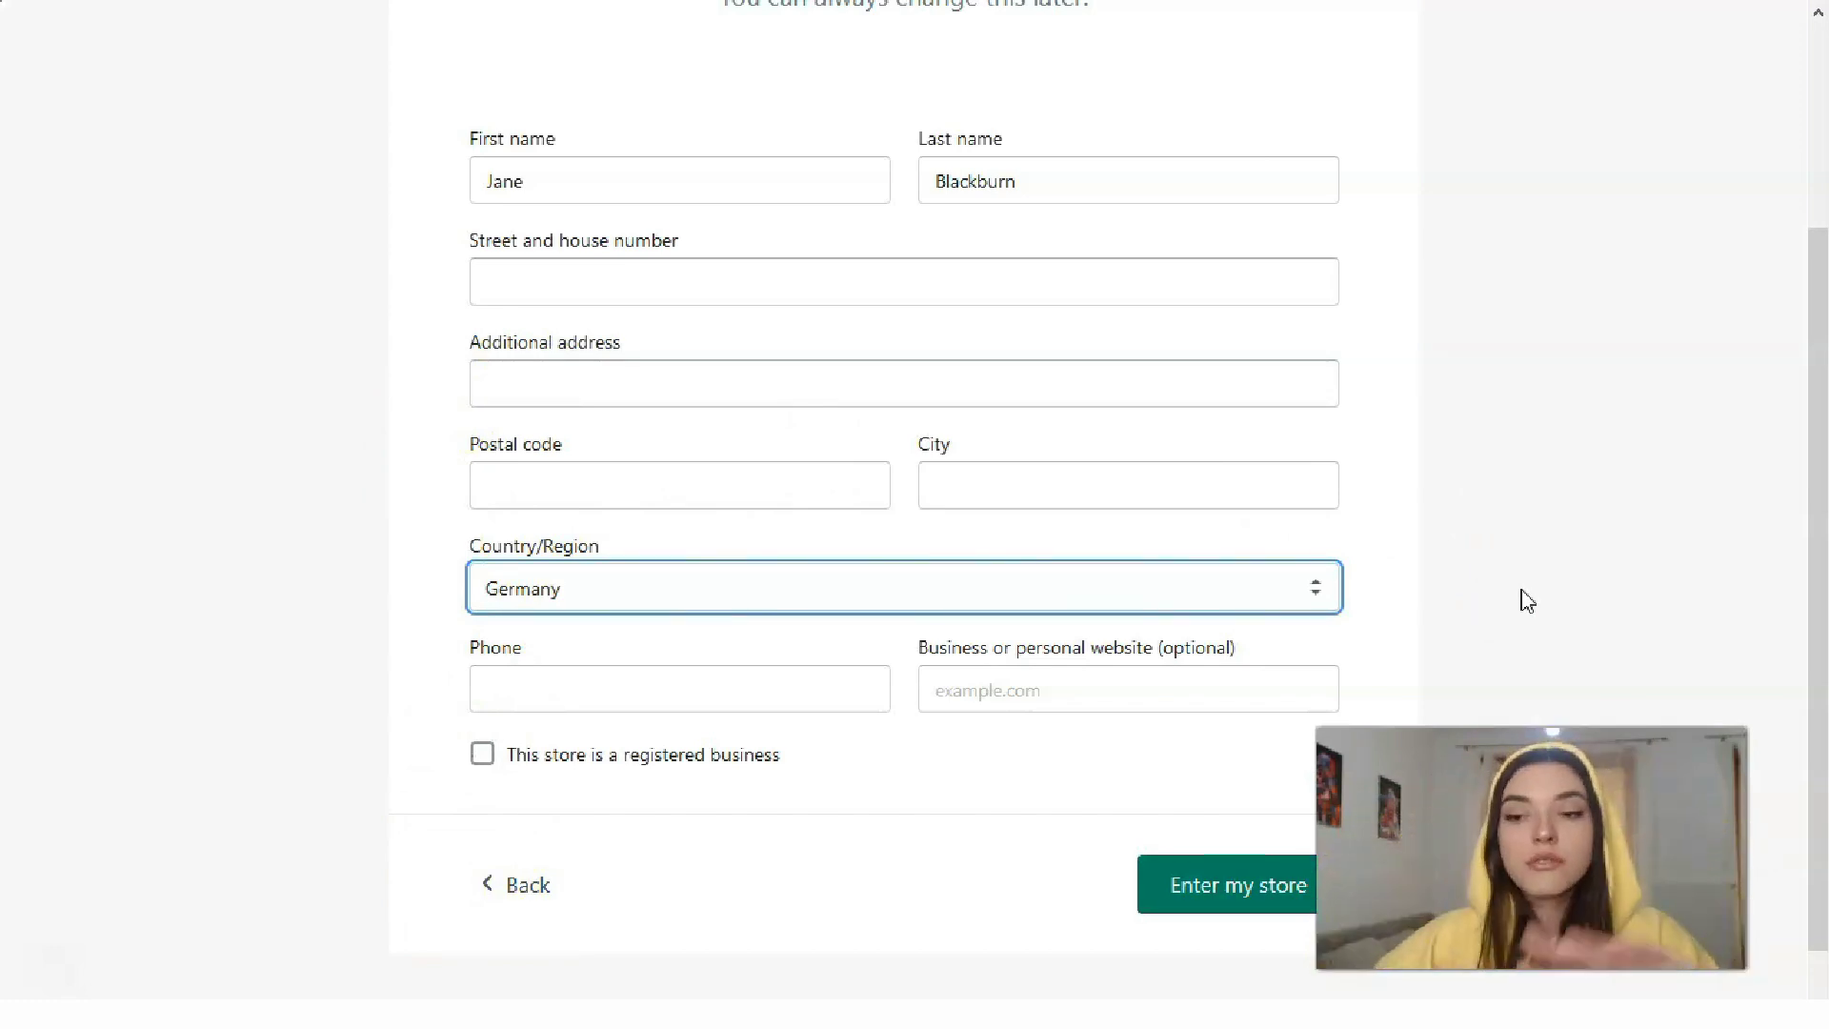
{"action": "left_click", "coordinate": [1175, 879]}
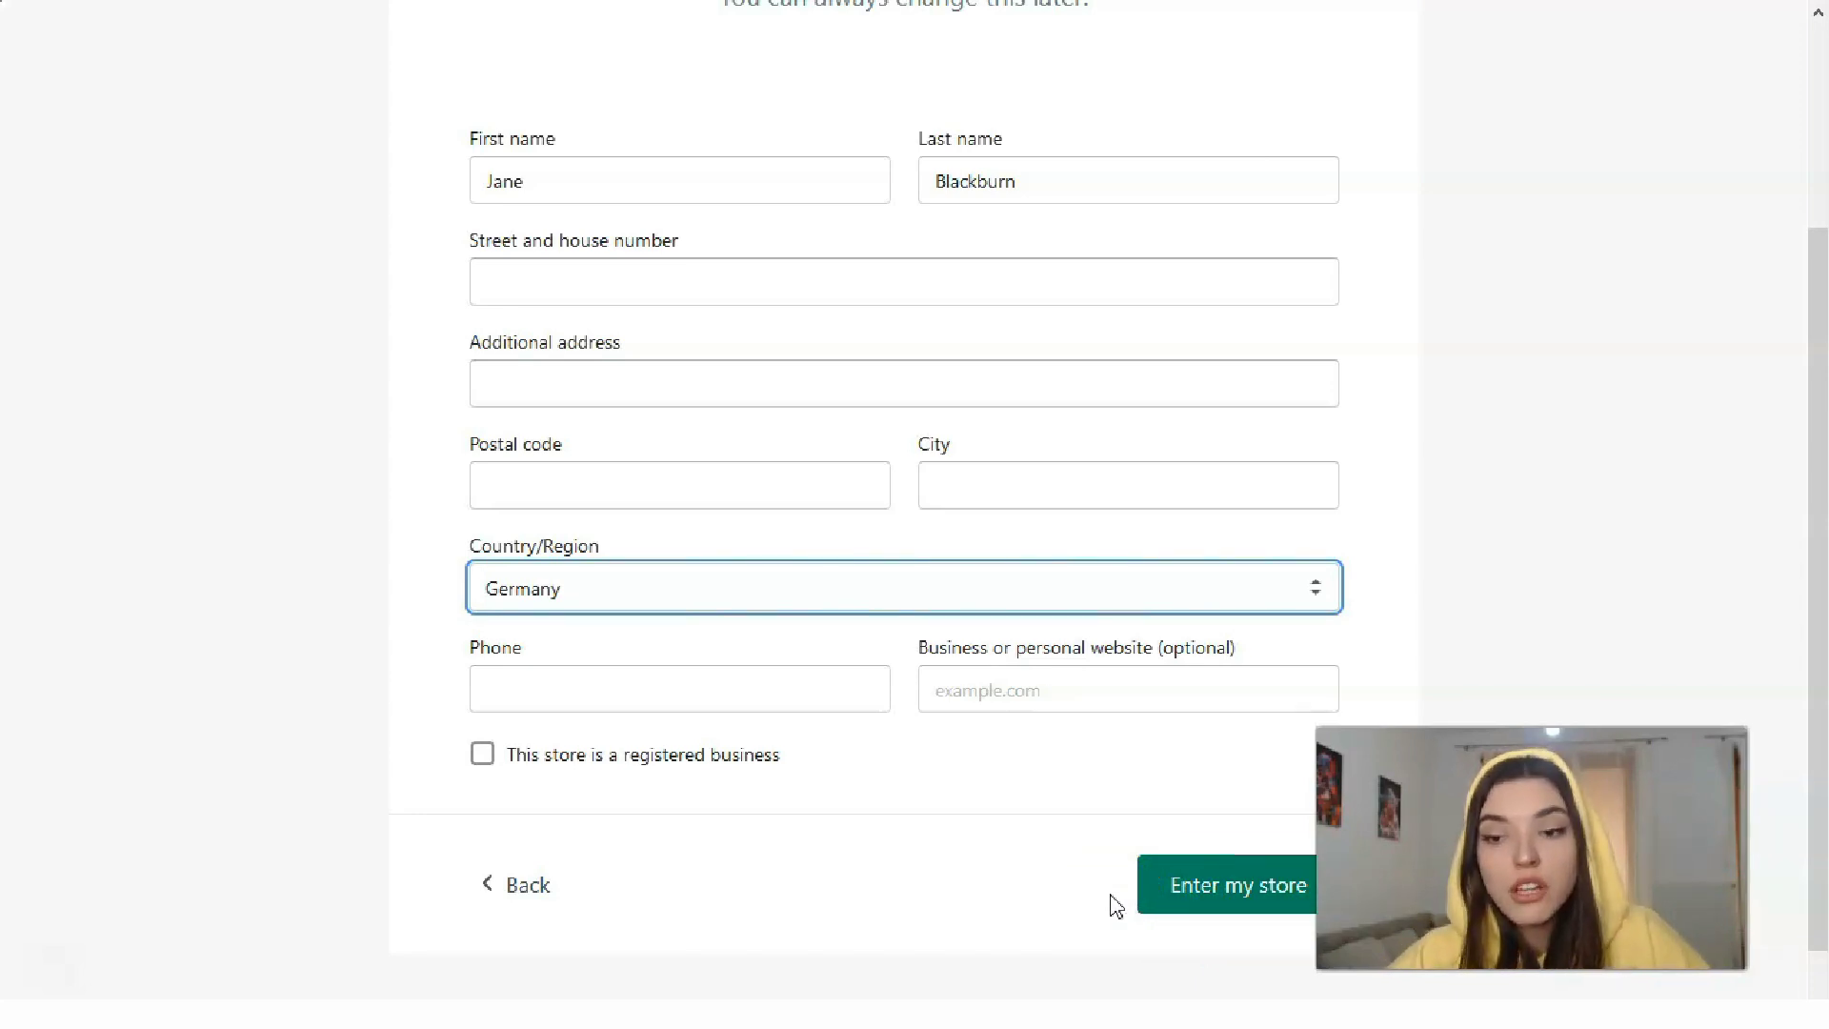
{"action": "key", "text": "F11"}
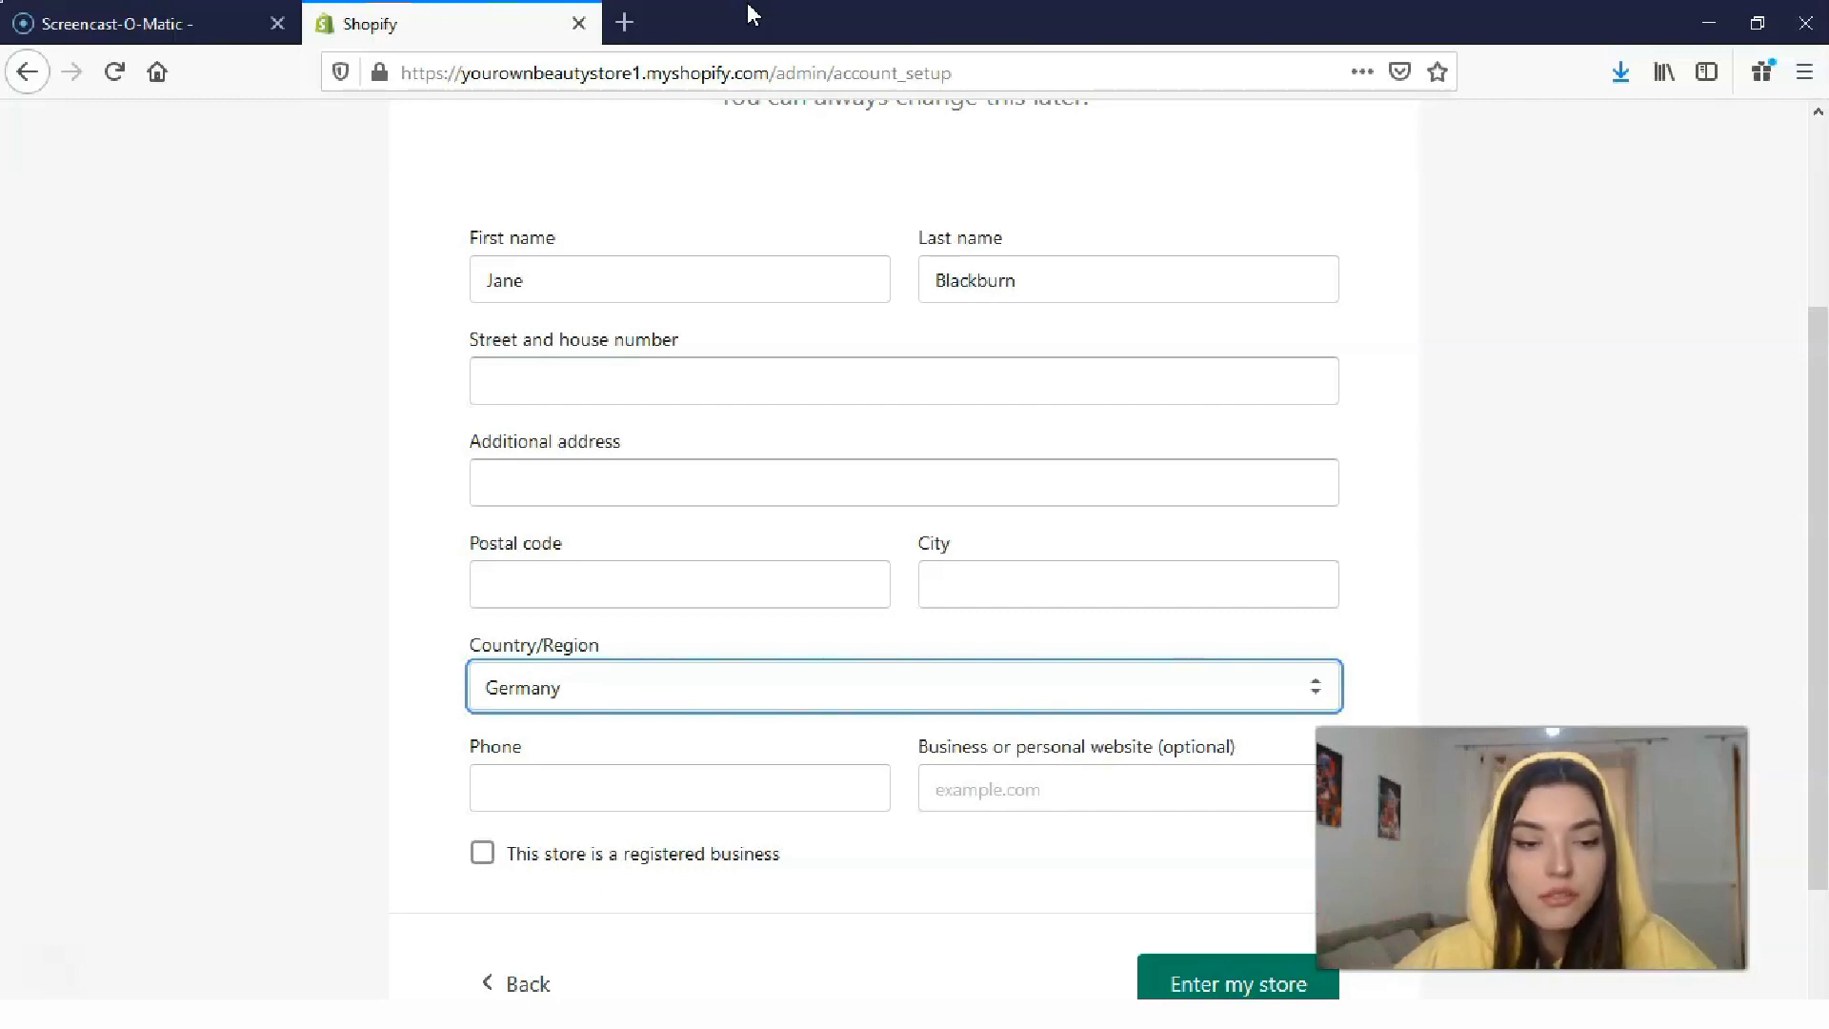
{"action": "key", "text": "F11"}
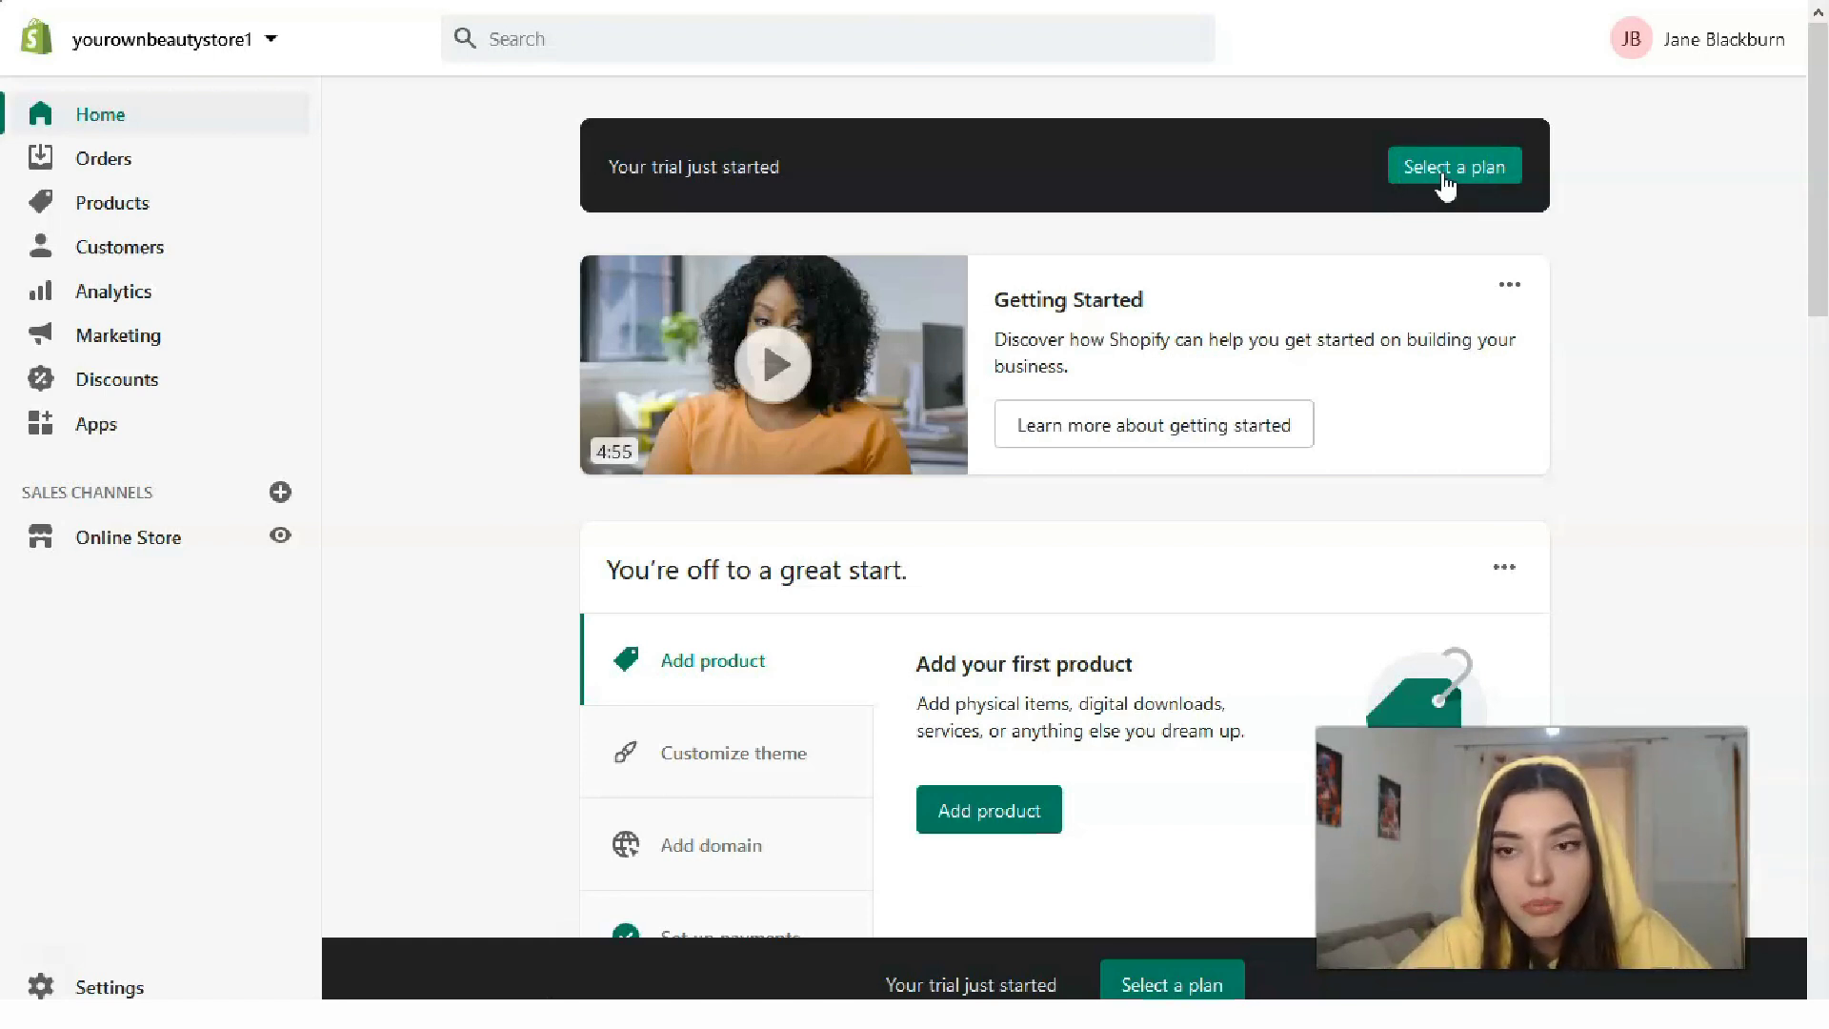
{"action": "left_click", "coordinate": [1445, 169]}
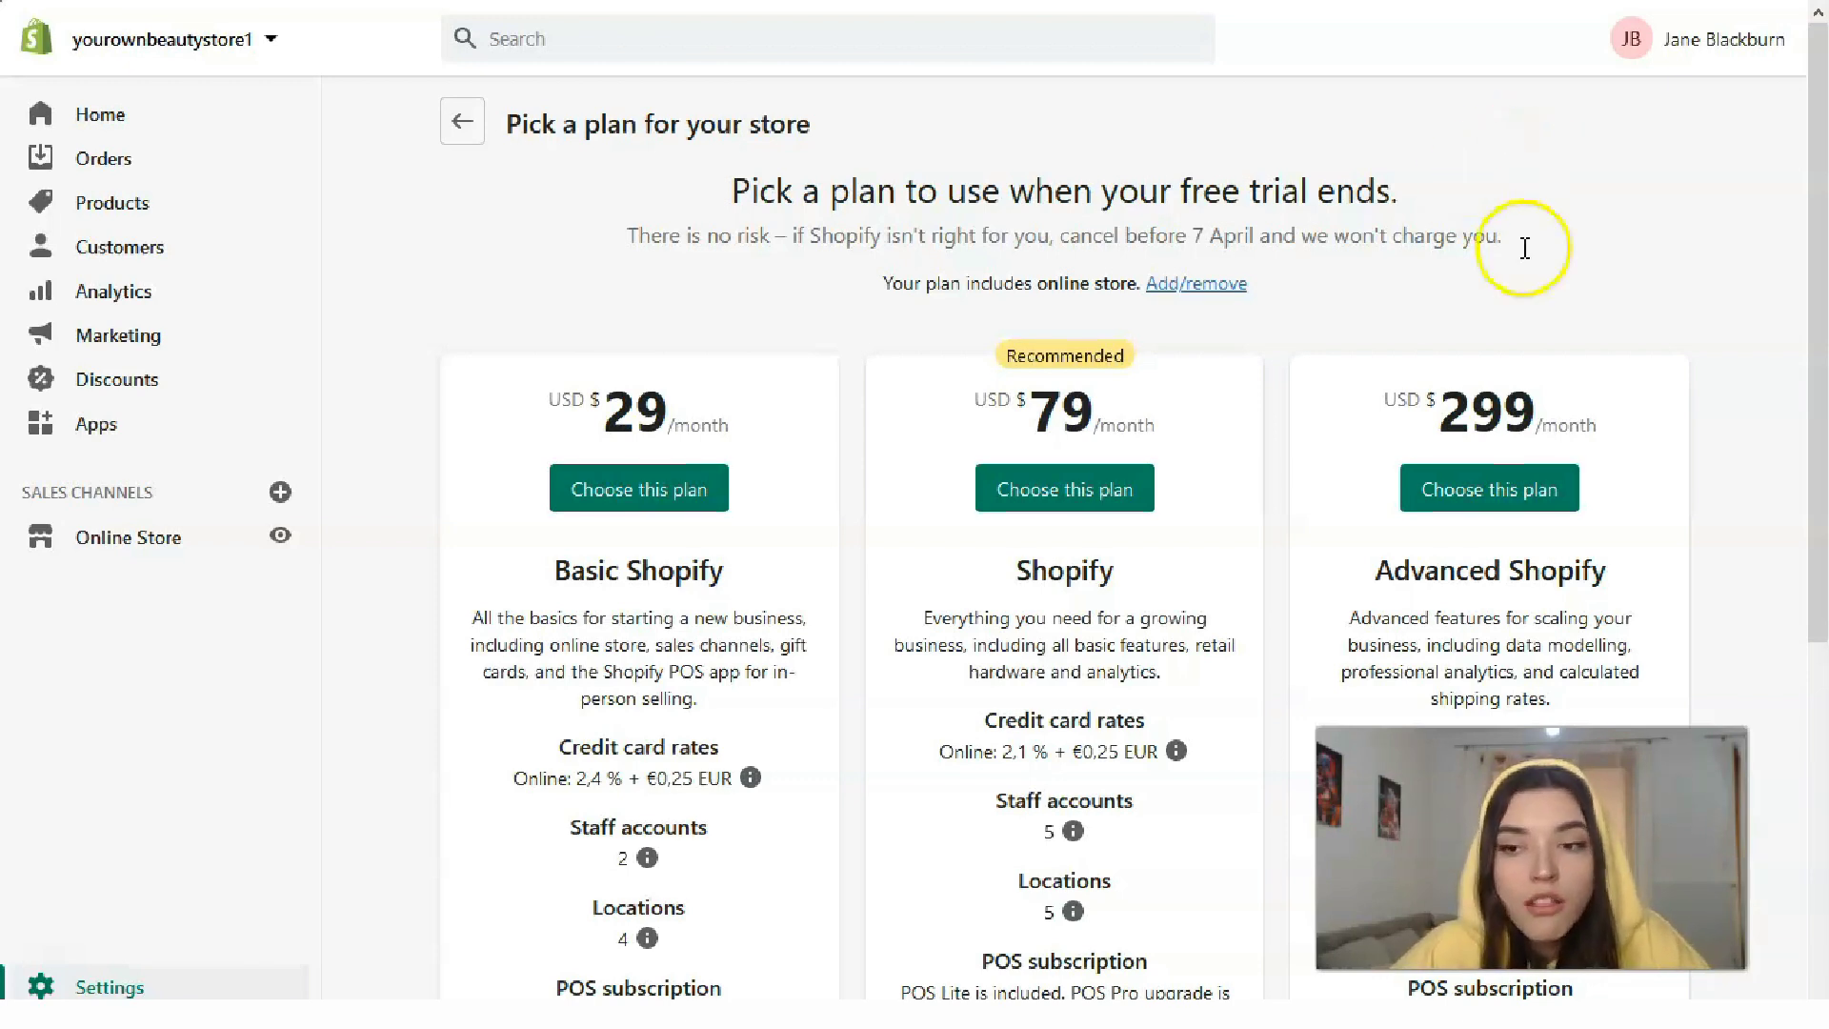
{"action": "scroll", "coordinate": [1381, 343], "scroll_direction": "down", "scroll_amount": 4}
{"action": "scroll", "coordinate": [1181, 373], "scroll_direction": "up", "scroll_amount": 2}
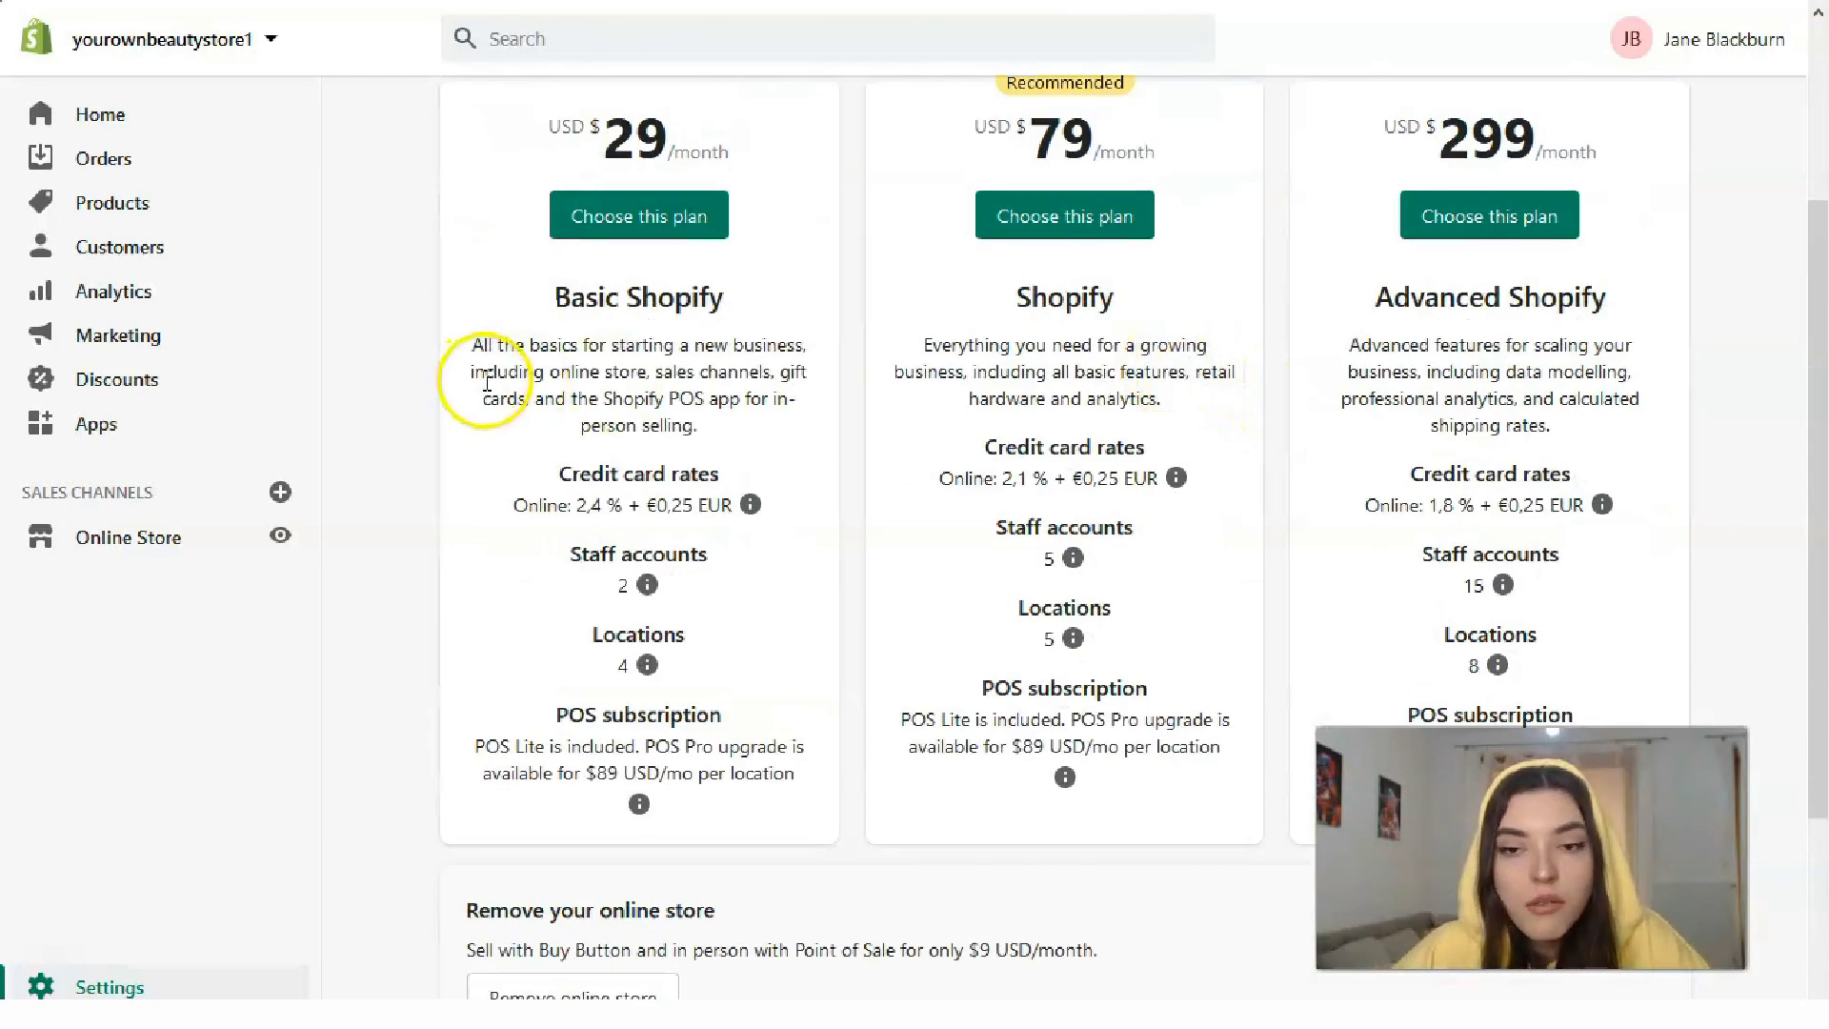
{"action": "scroll", "coordinate": [816, 355], "scroll_direction": "down", "scroll_amount": 2}
{"action": "scroll", "coordinate": [611, 300], "scroll_direction": "up", "scroll_amount": 2}
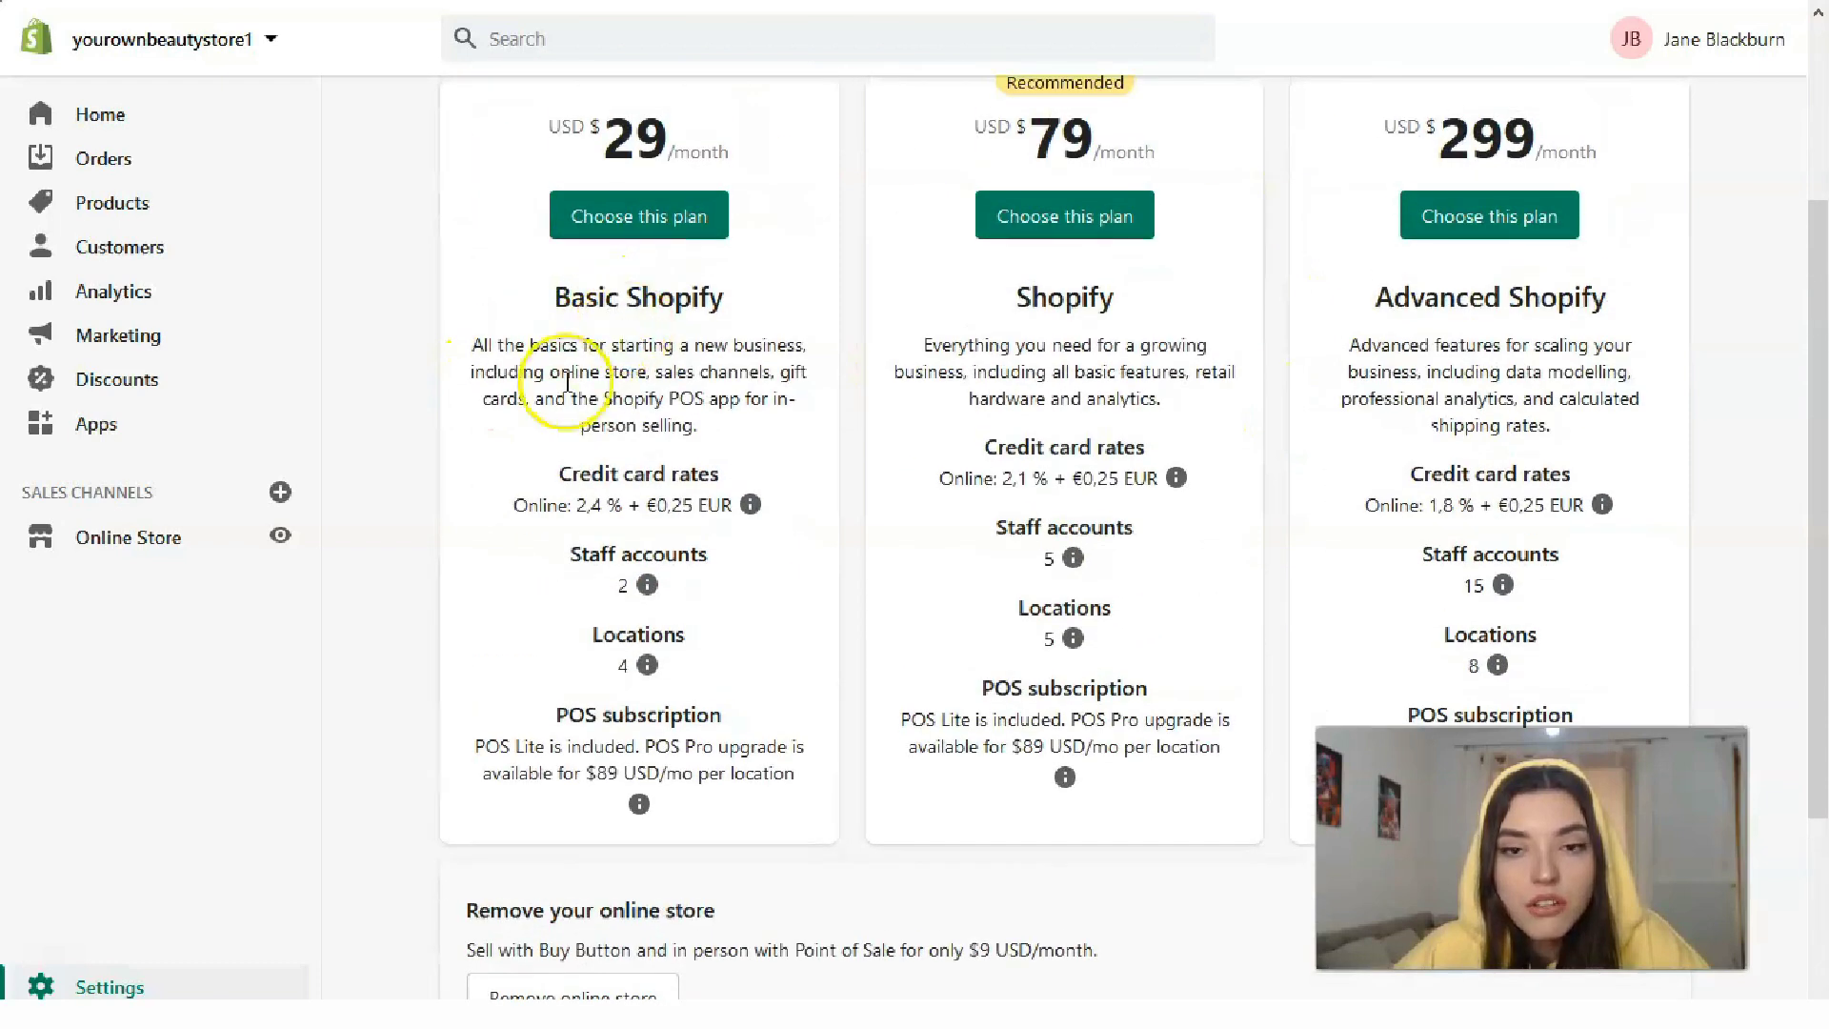
{"action": "scroll", "coordinate": [458, 505], "scroll_direction": "down", "scroll_amount": 1}
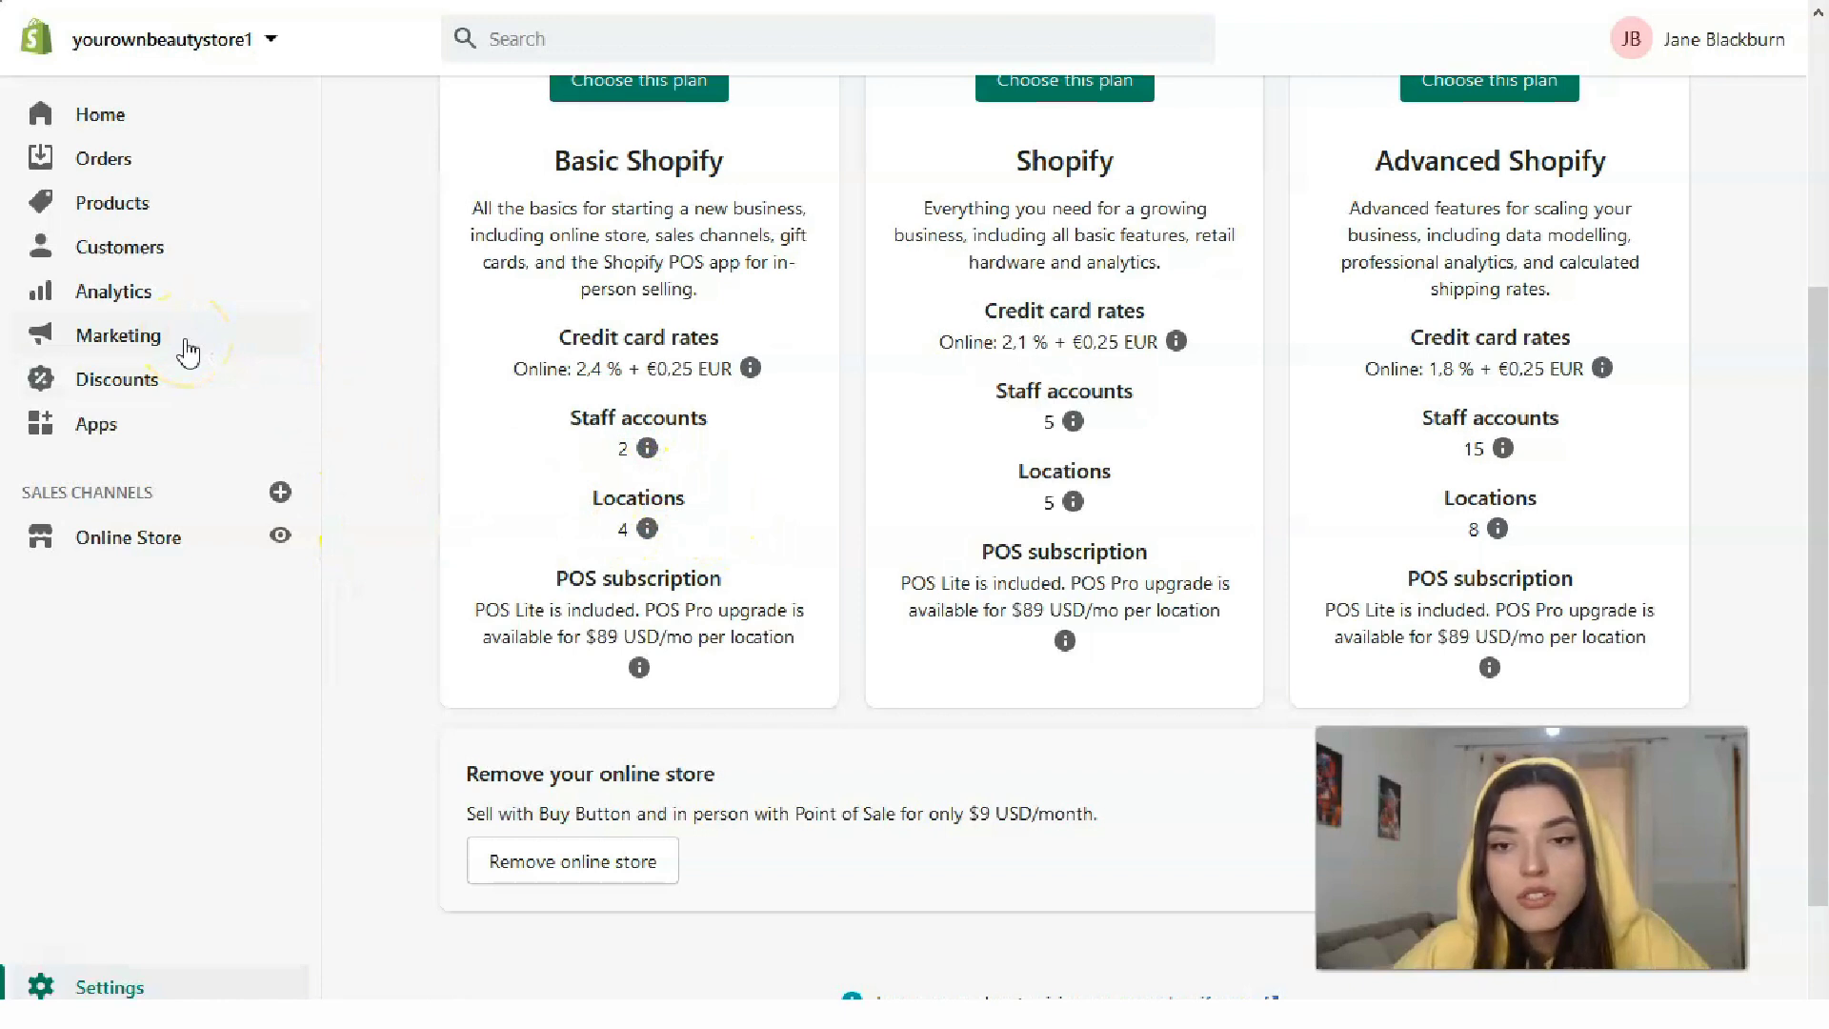
{"action": "scroll", "coordinate": [755, 612], "scroll_direction": "down", "scroll_amount": 1}
{"action": "scroll", "coordinate": [755, 619], "scroll_direction": "up", "scroll_amount": 1}
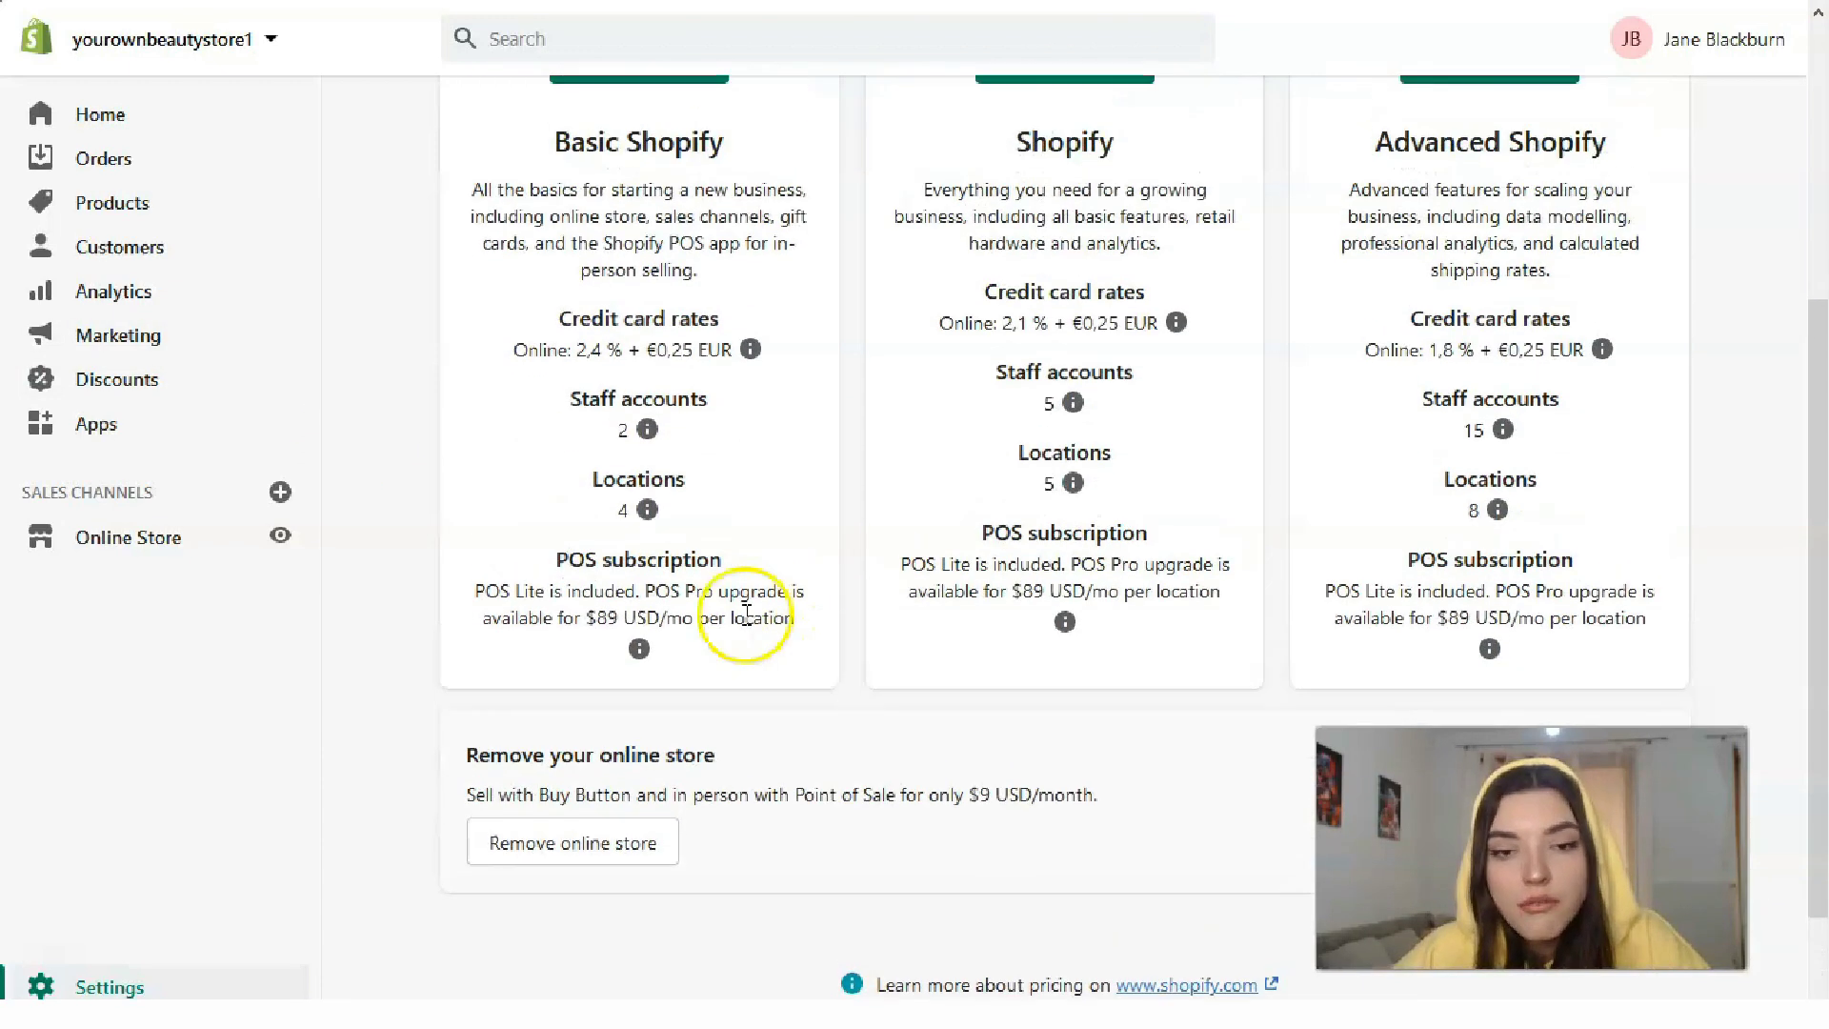
{"action": "scroll", "coordinate": [809, 603], "scroll_direction": "up", "scroll_amount": 5}
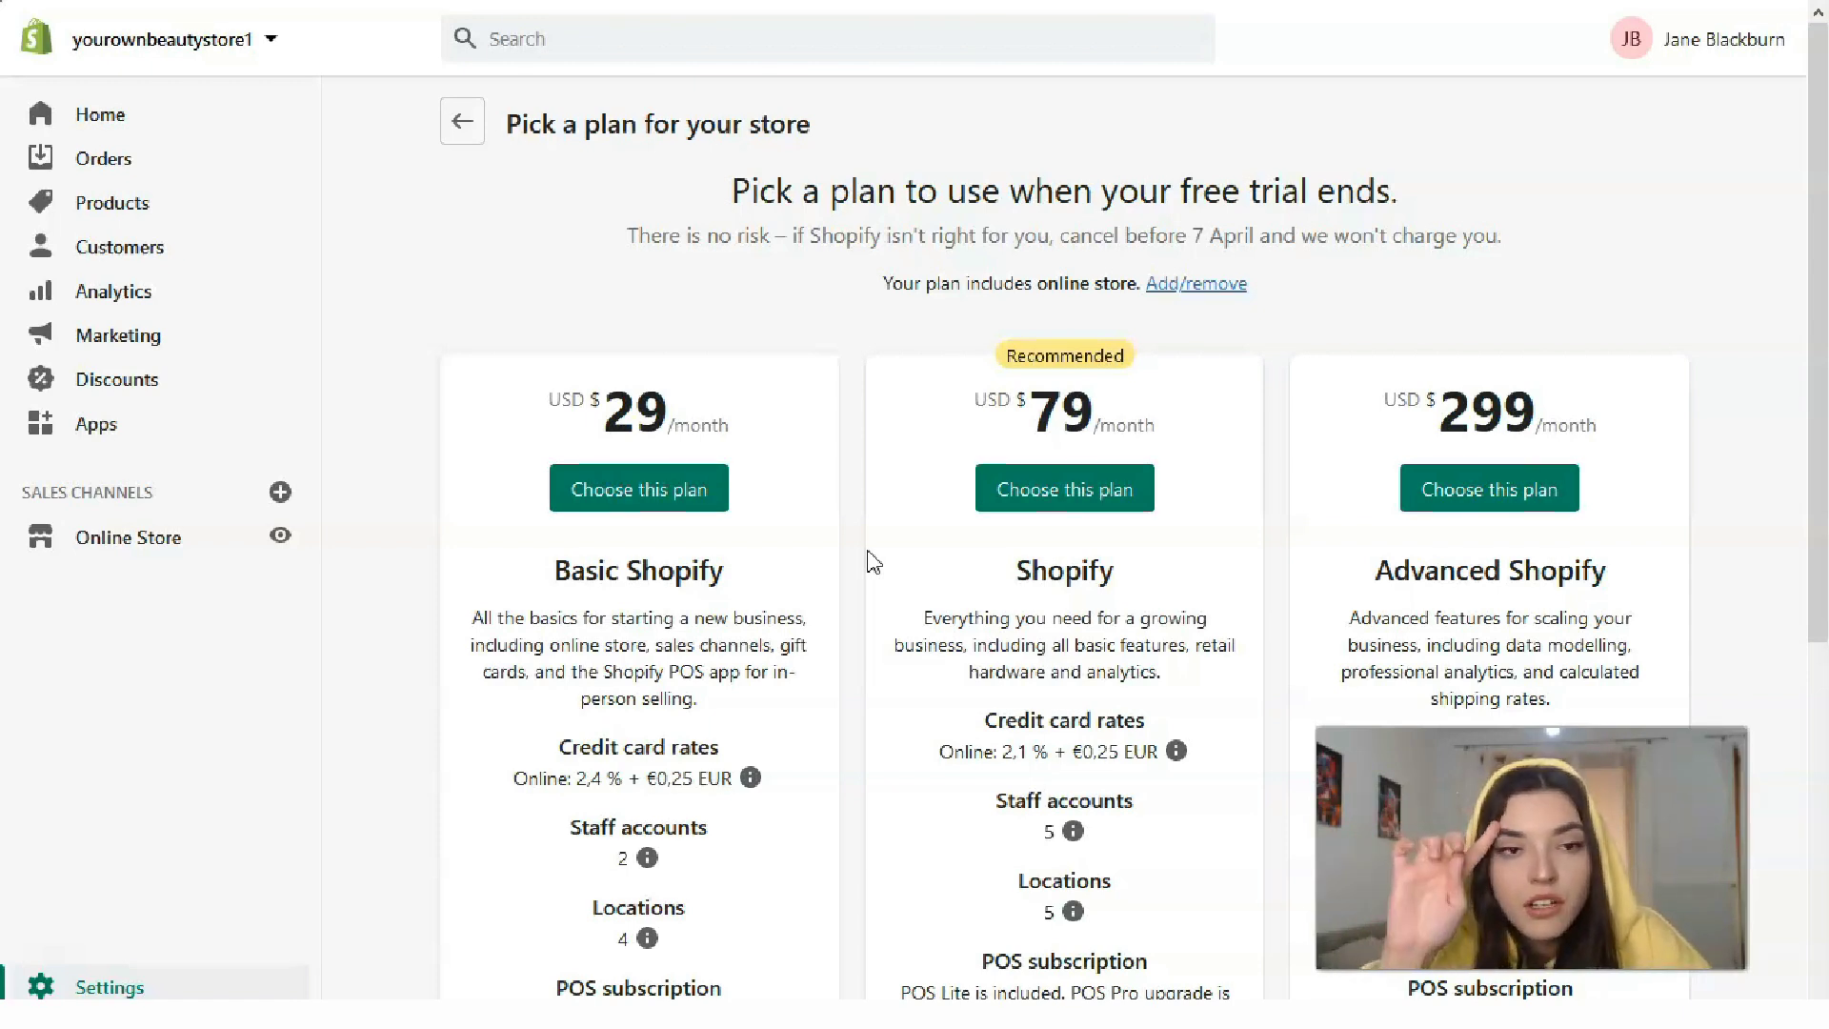
{"action": "left_click", "coordinate": [129, 122]}
{"action": "scroll", "coordinate": [1493, 462], "scroll_direction": "down", "scroll_amount": 4}
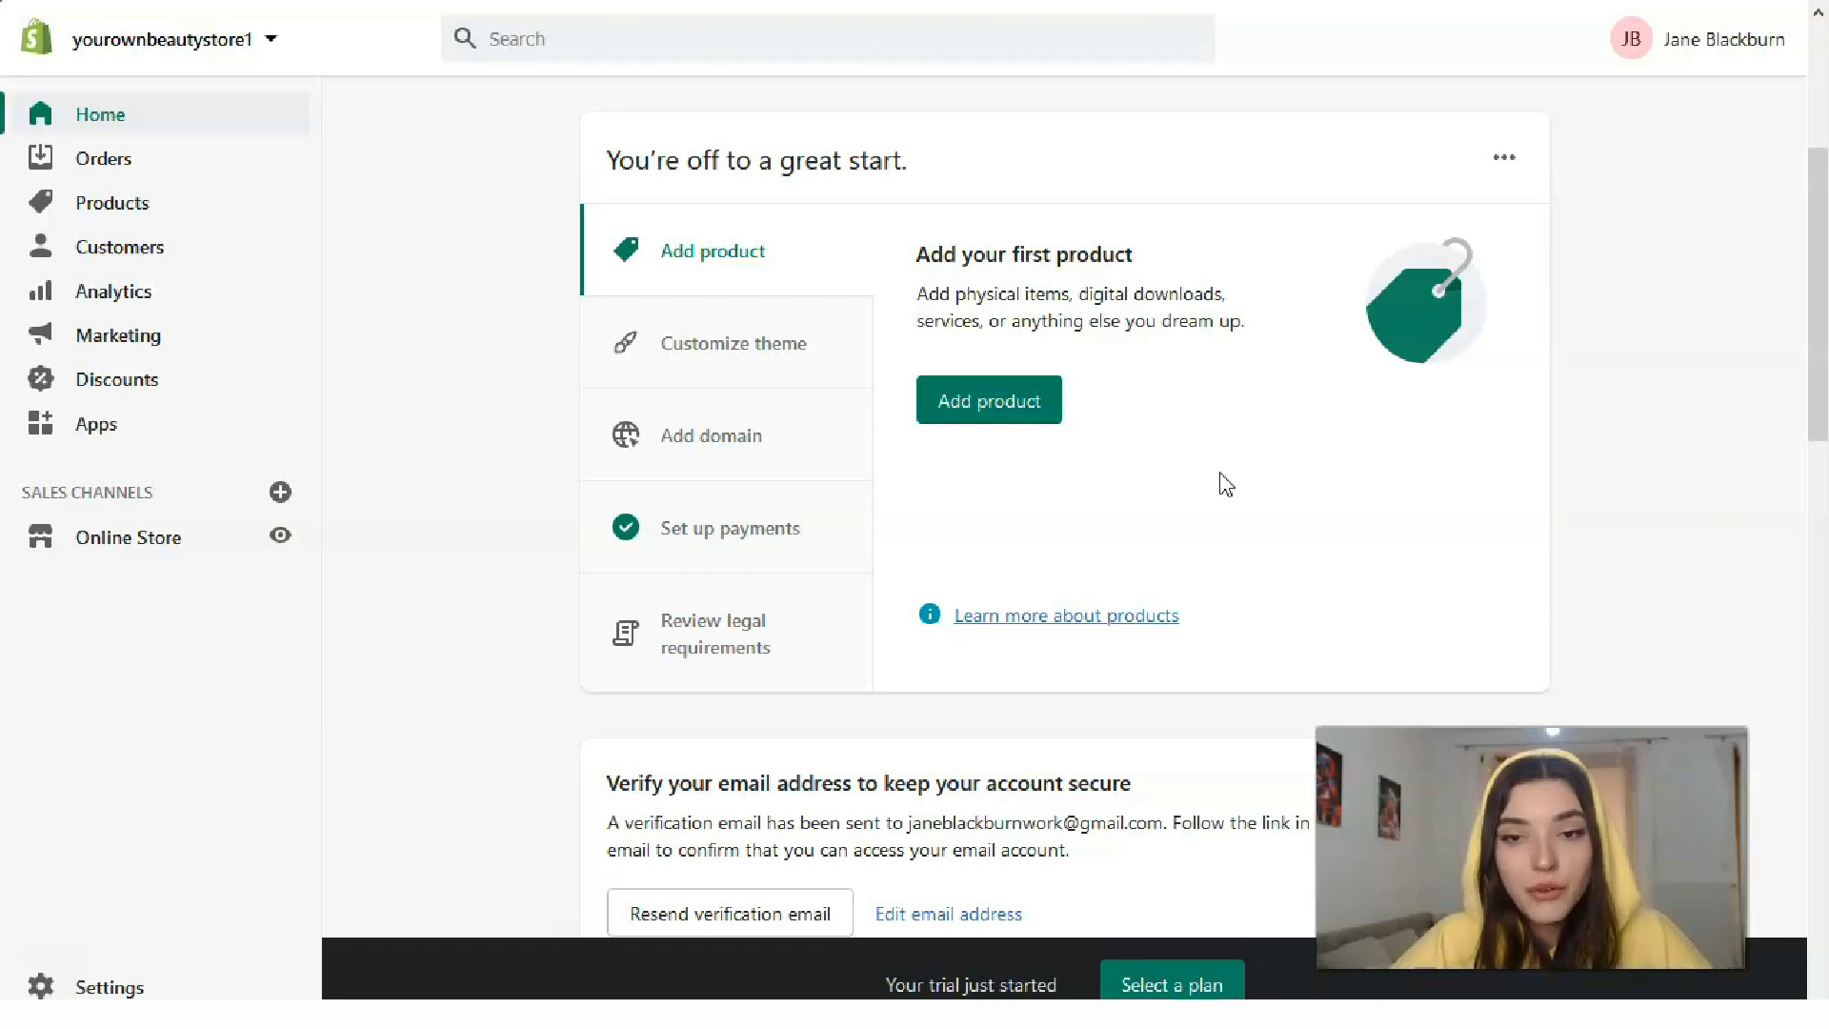
- Start a new product from the Home page and scroll through the empty Add product form
{"action": "left_click", "coordinate": [1023, 398]}
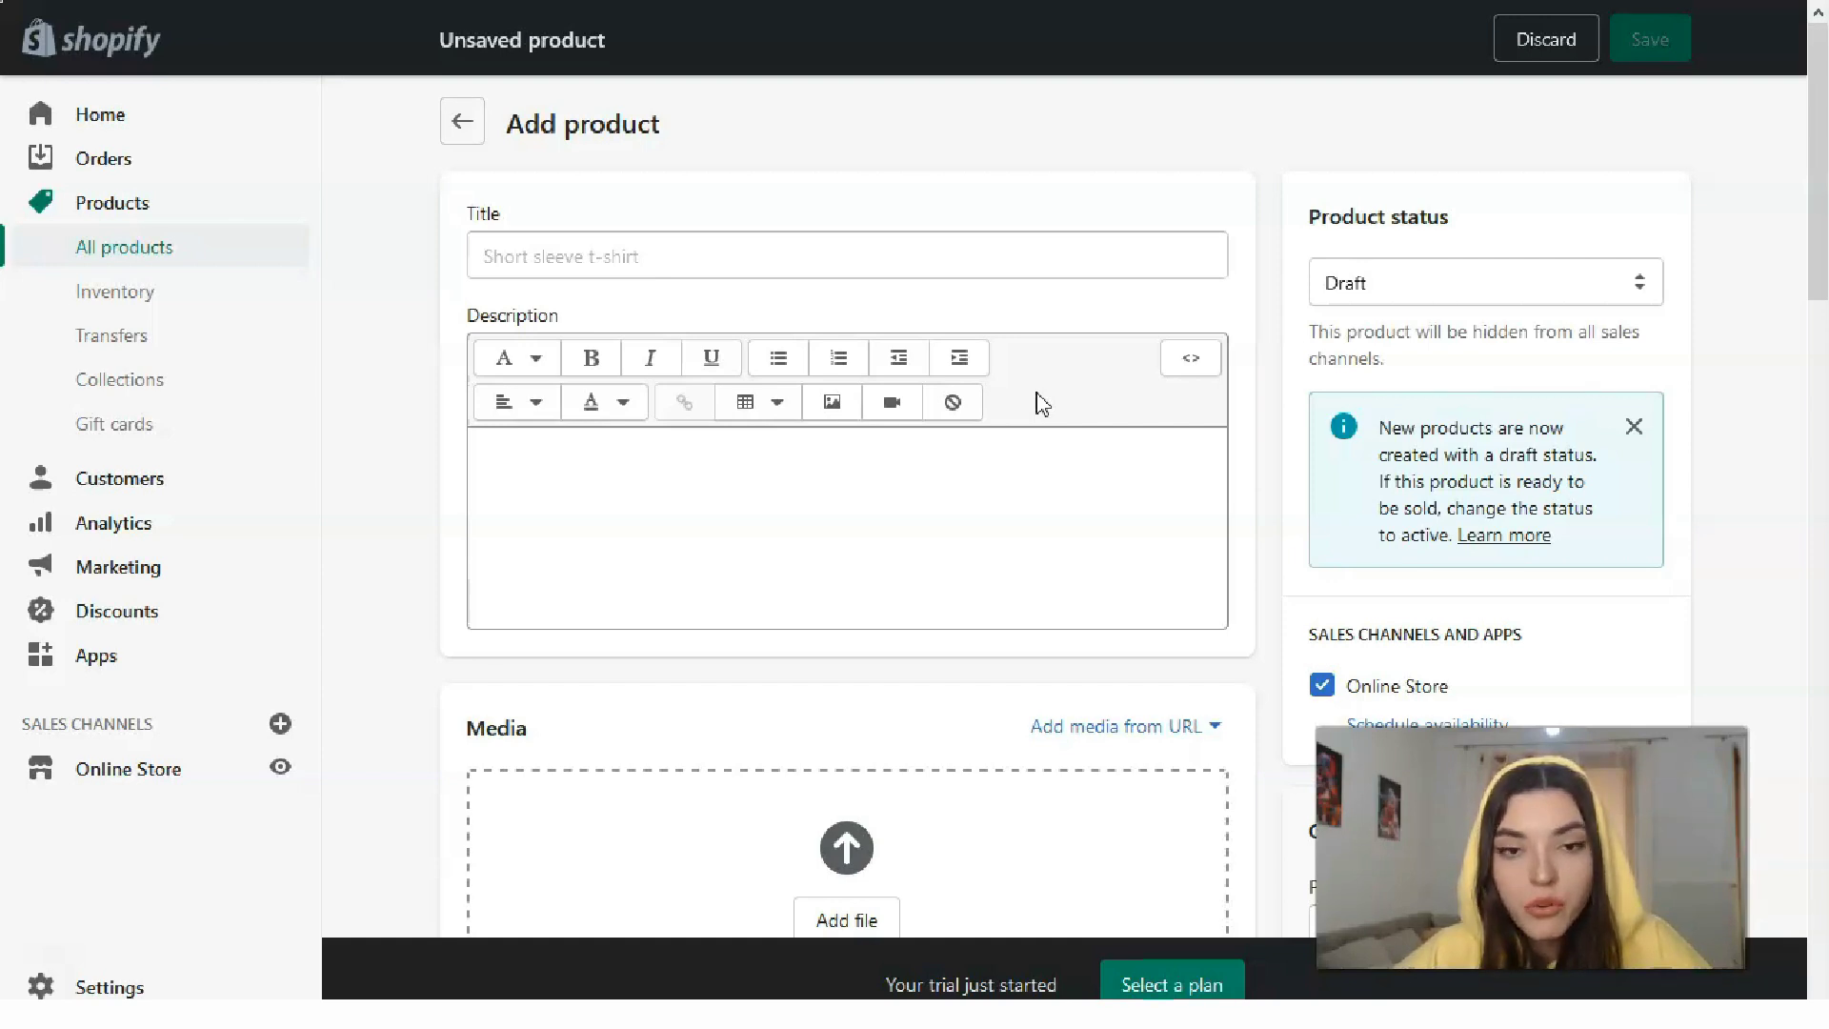
{"action": "left_click", "coordinate": [918, 493]}
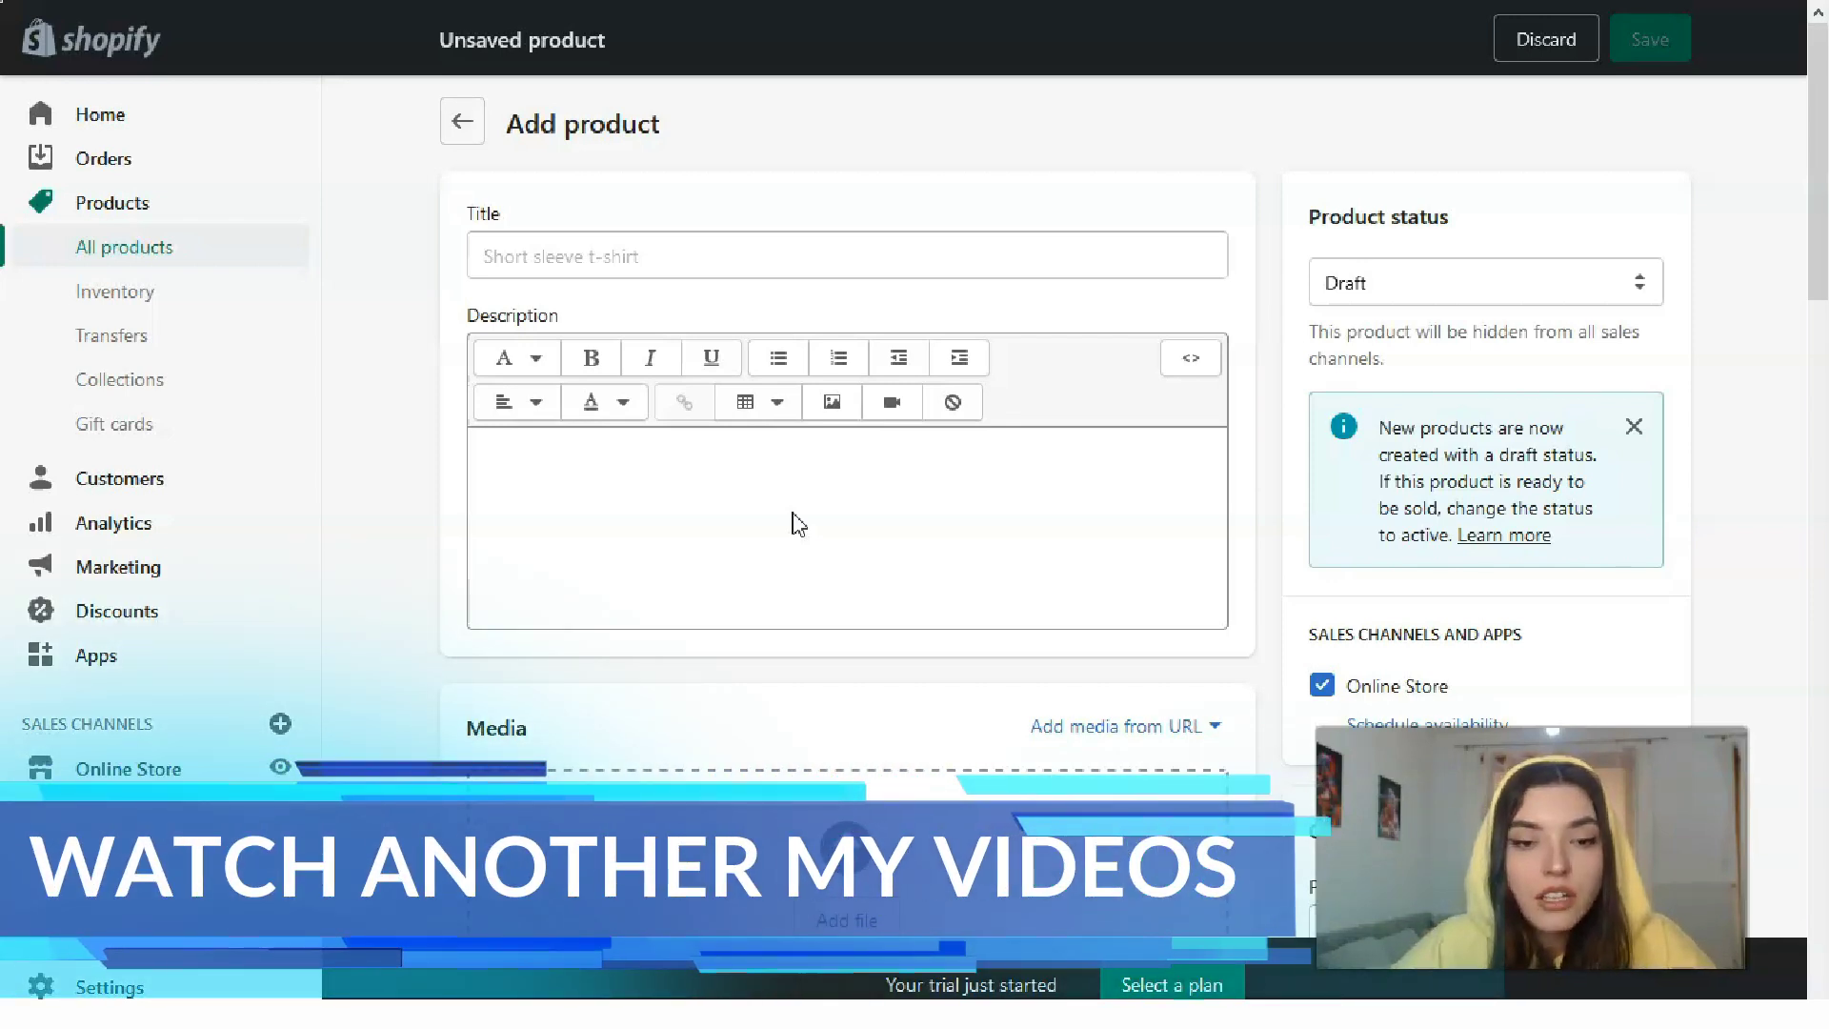
{"action": "scroll", "coordinate": [946, 698], "scroll_direction": "down", "scroll_amount": 1}
{"action": "scroll", "coordinate": [943, 700], "scroll_direction": "down", "scroll_amount": 4}
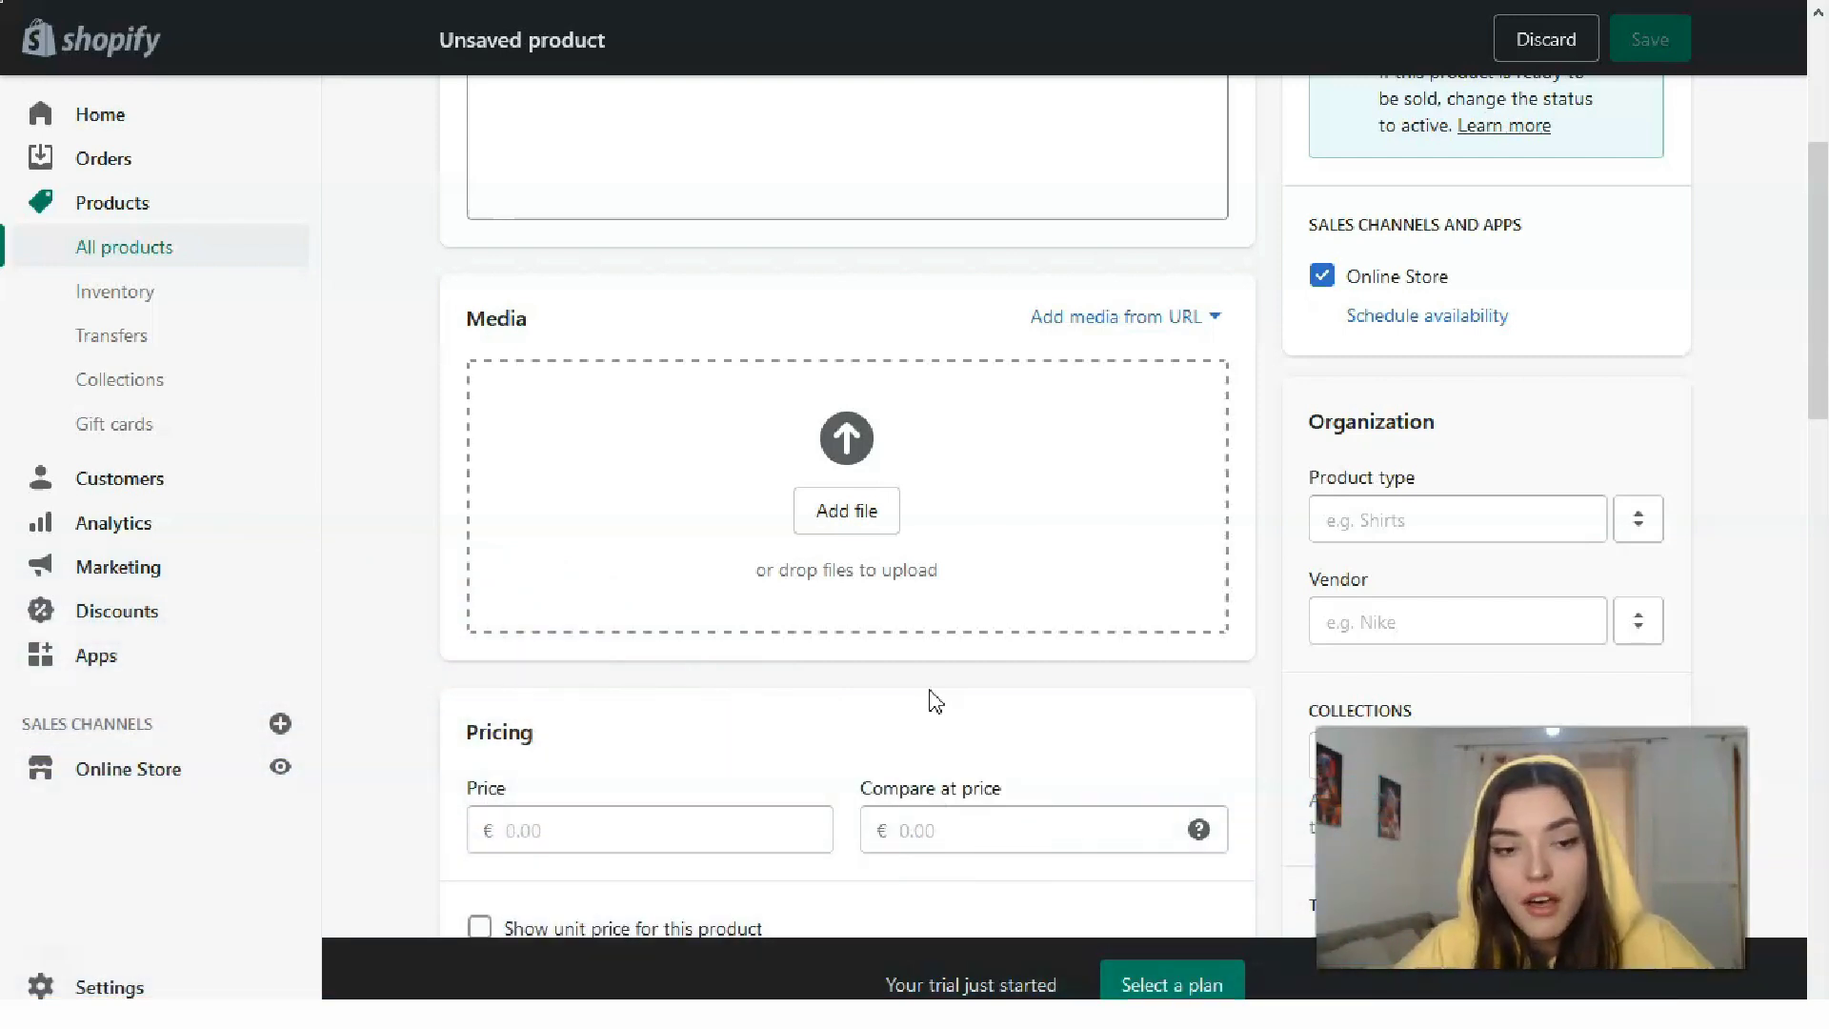
{"action": "scroll", "coordinate": [797, 641], "scroll_direction": "down", "scroll_amount": 4}
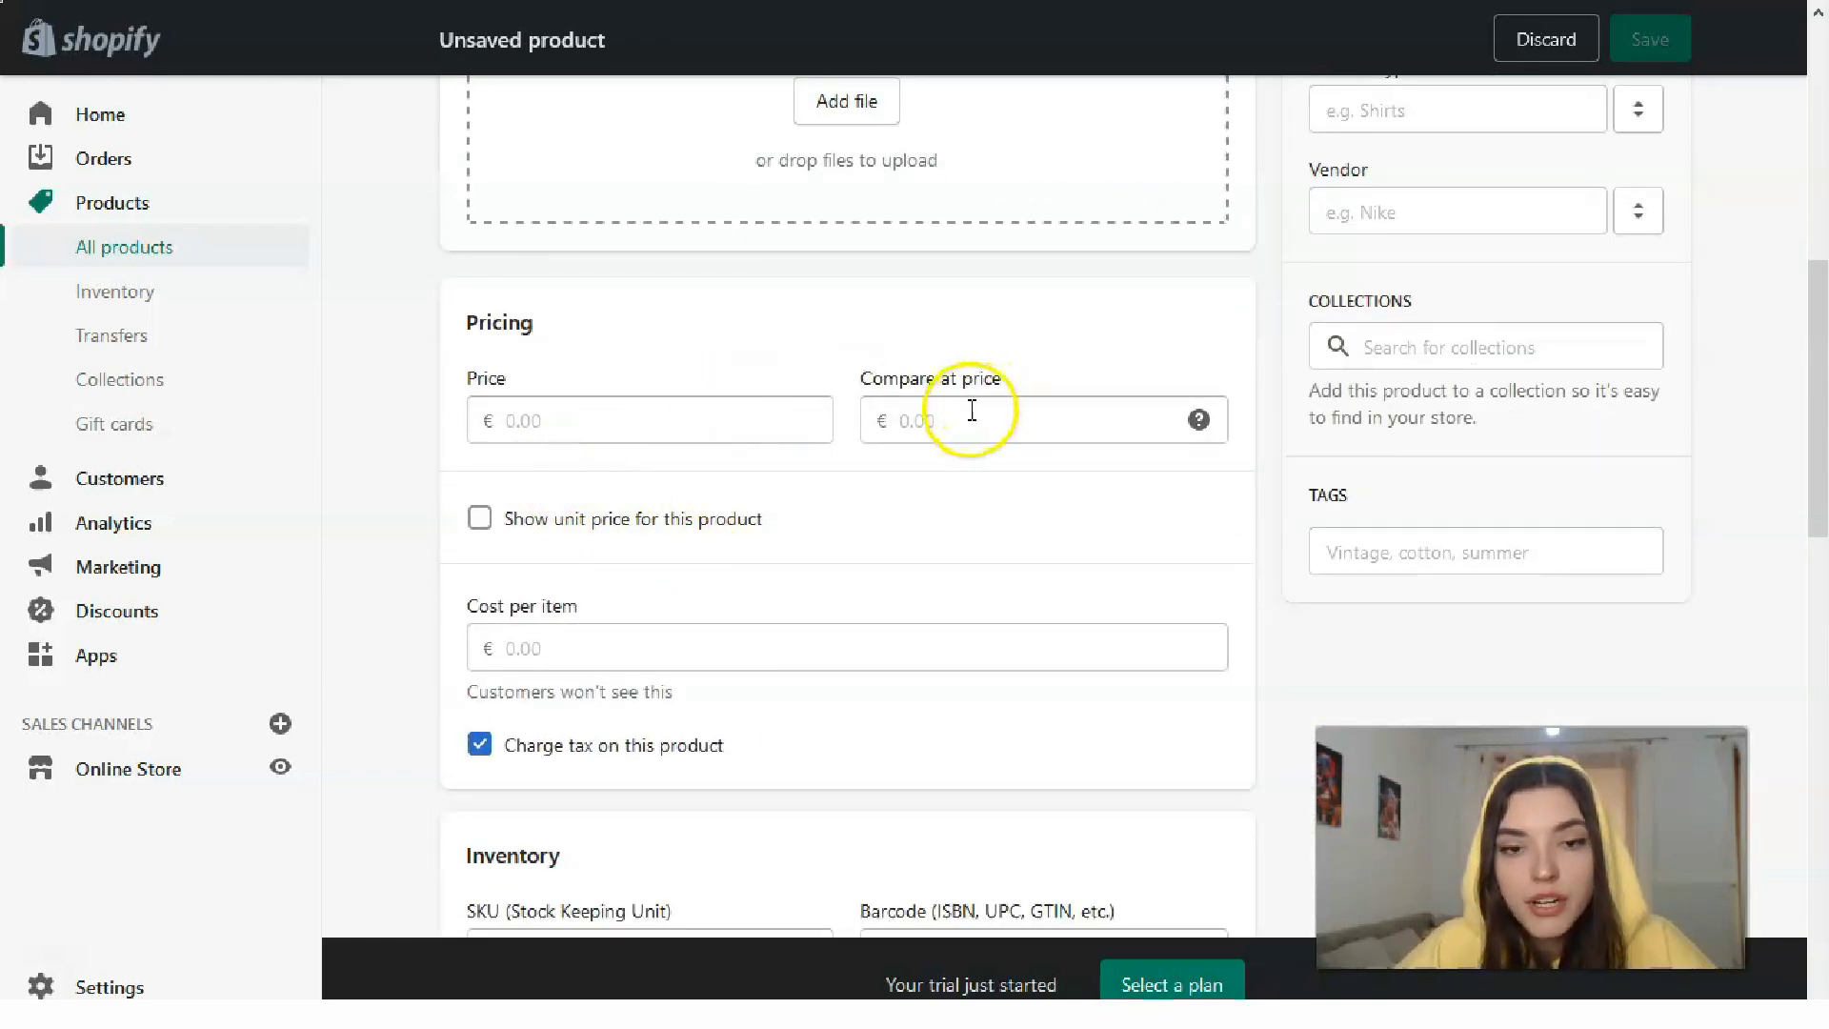
{"action": "scroll", "coordinate": [969, 410], "scroll_direction": "down", "scroll_amount": 5}
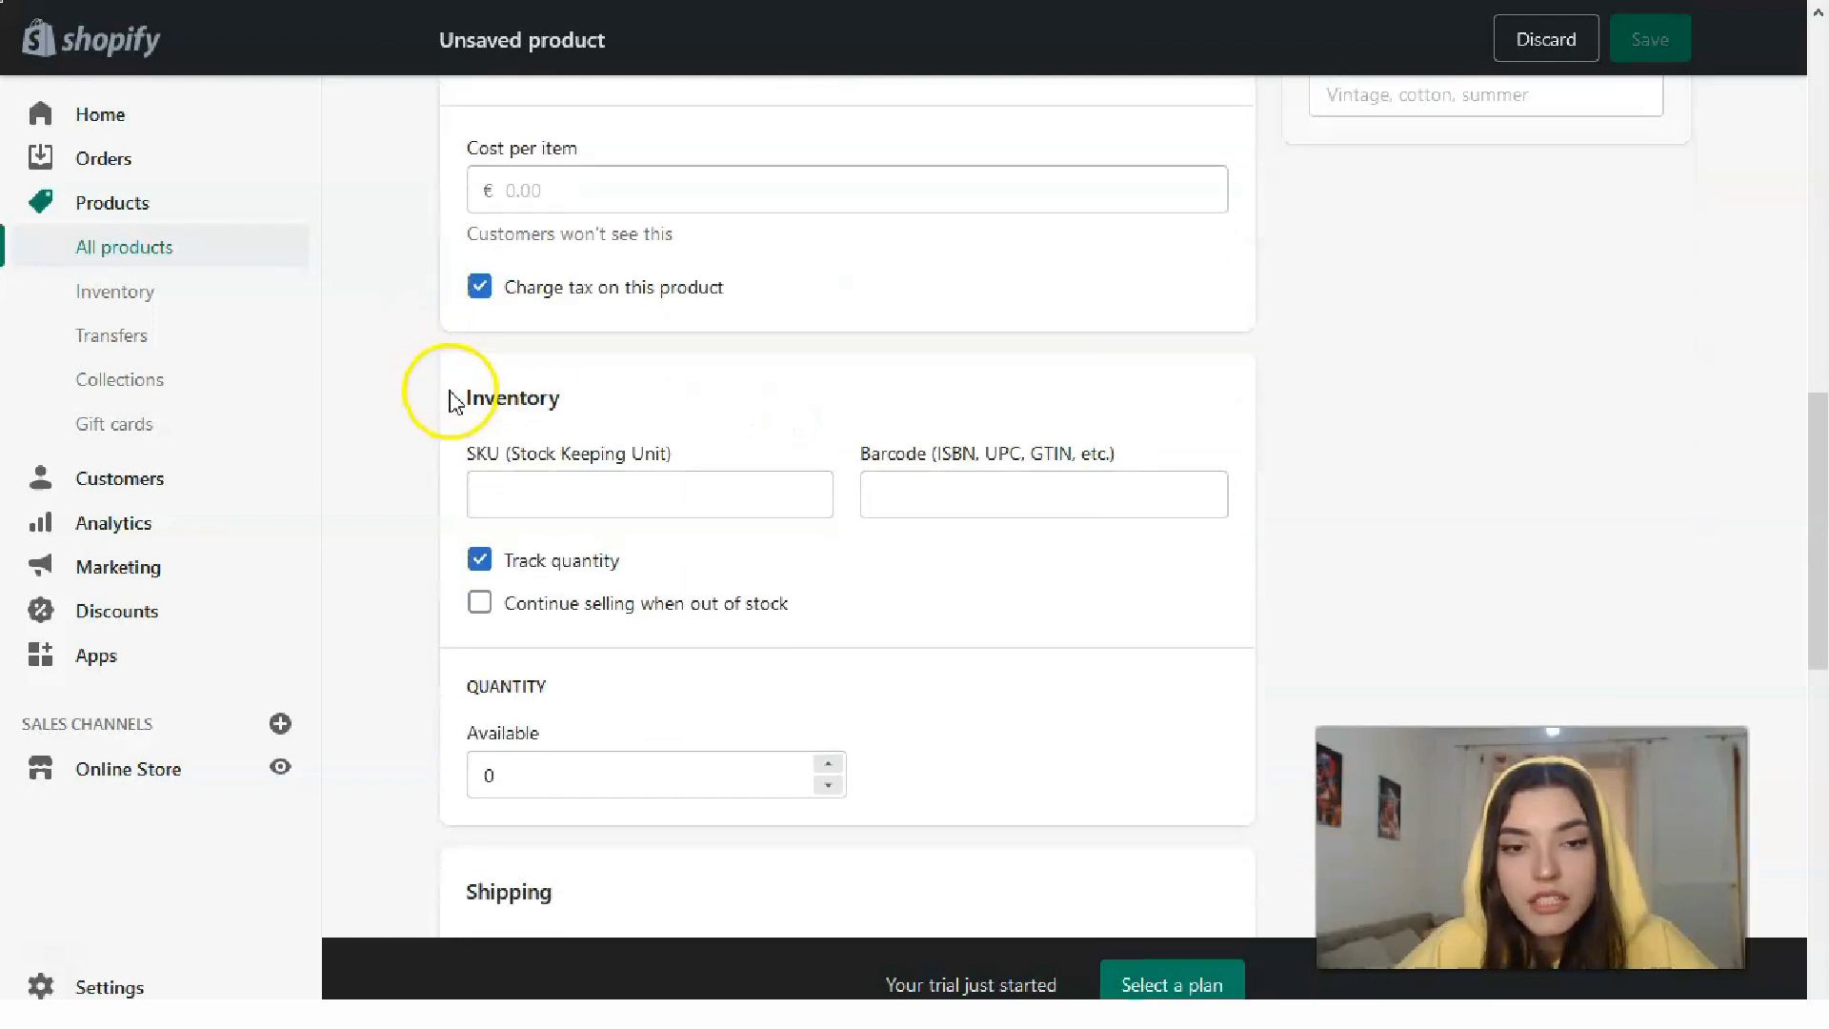
{"action": "scroll", "coordinate": [505, 391], "scroll_direction": "down", "scroll_amount": 2}
{"action": "scroll", "coordinate": [510, 392], "scroll_direction": "up", "scroll_amount": 2}
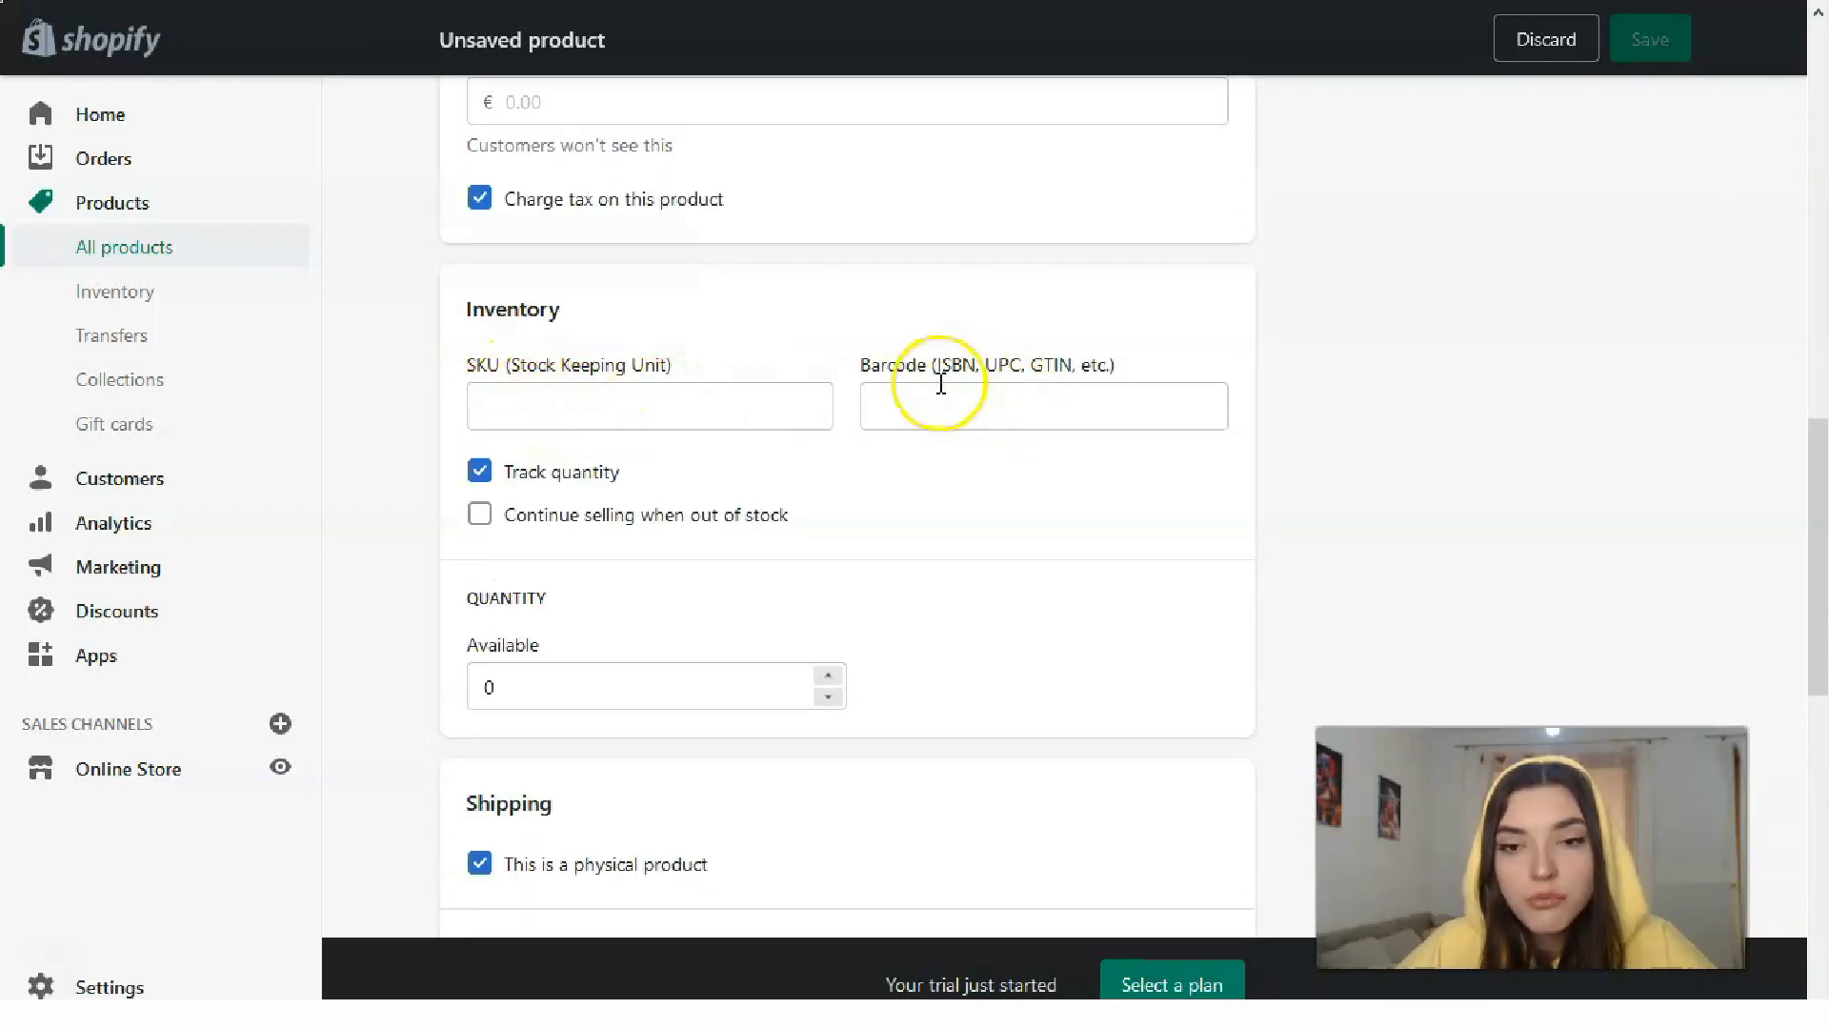
{"action": "scroll", "coordinate": [923, 400], "scroll_direction": "down", "scroll_amount": 3}
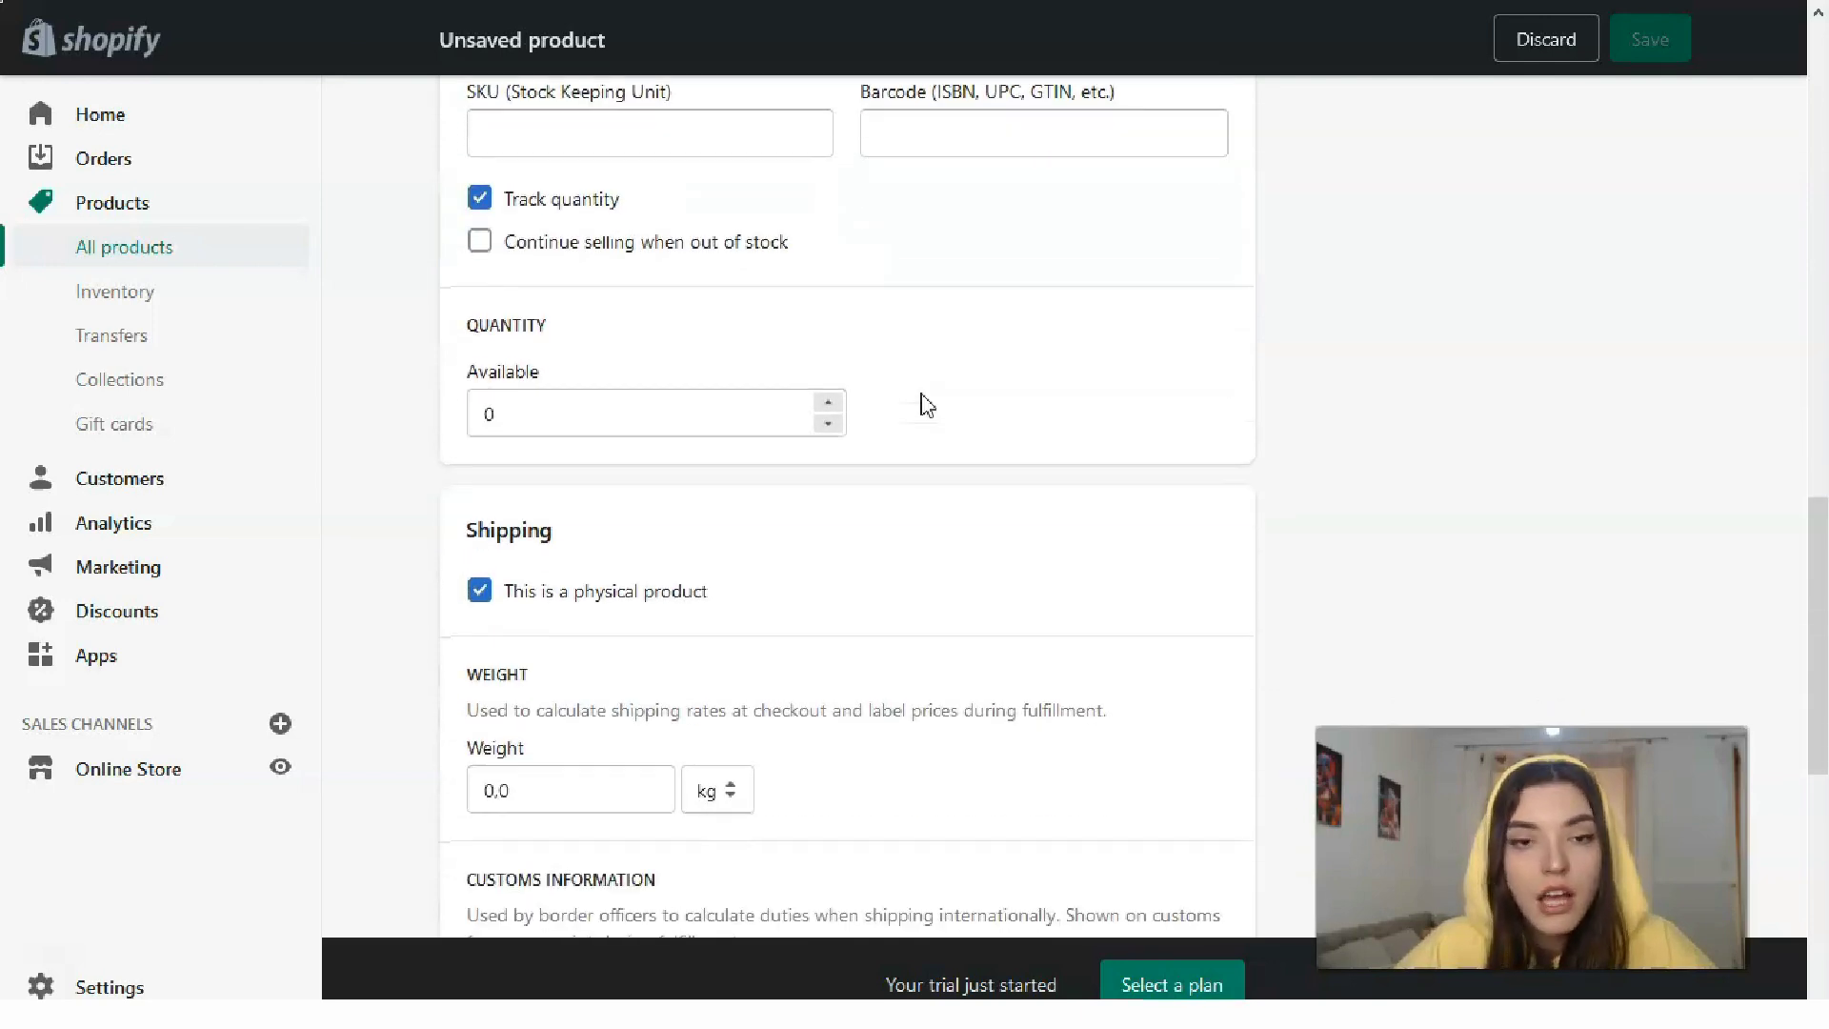
{"action": "scroll", "coordinate": [923, 405], "scroll_direction": "down", "scroll_amount": 6}
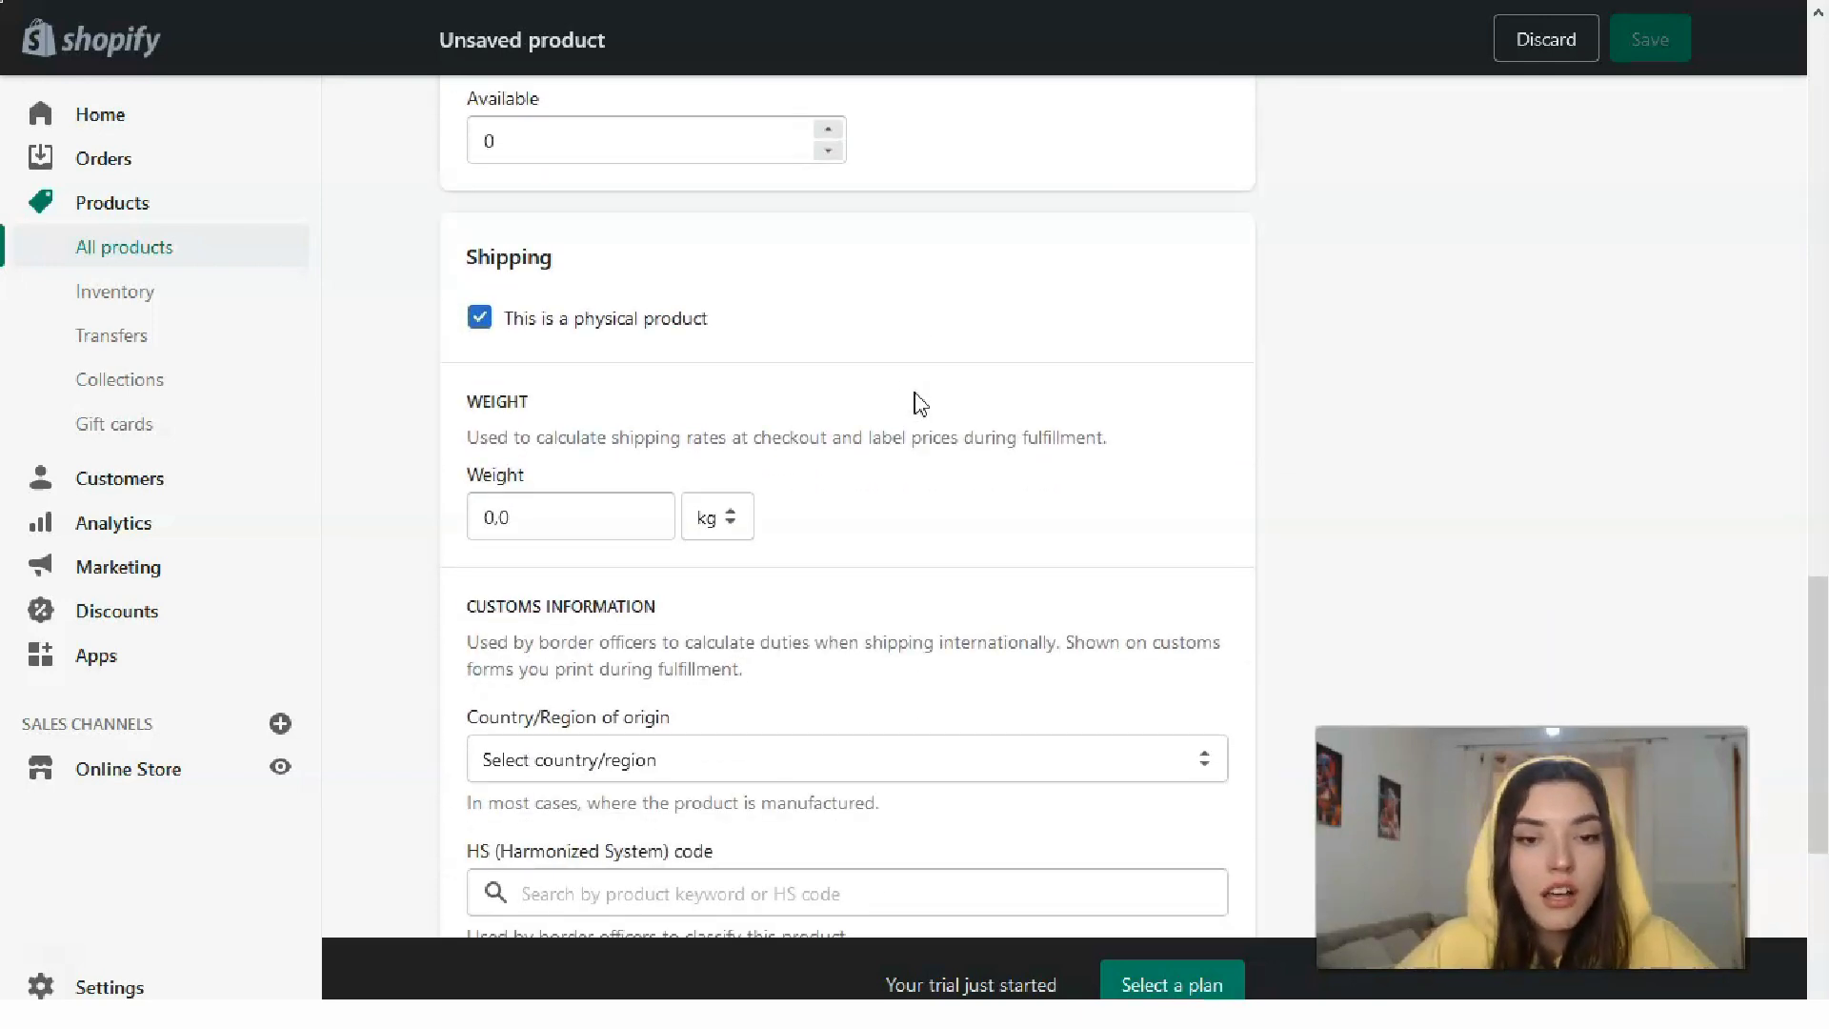
{"action": "left_click", "coordinate": [891, 405]}
{"action": "scroll", "coordinate": [886, 409], "scroll_direction": "down", "scroll_amount": 2}
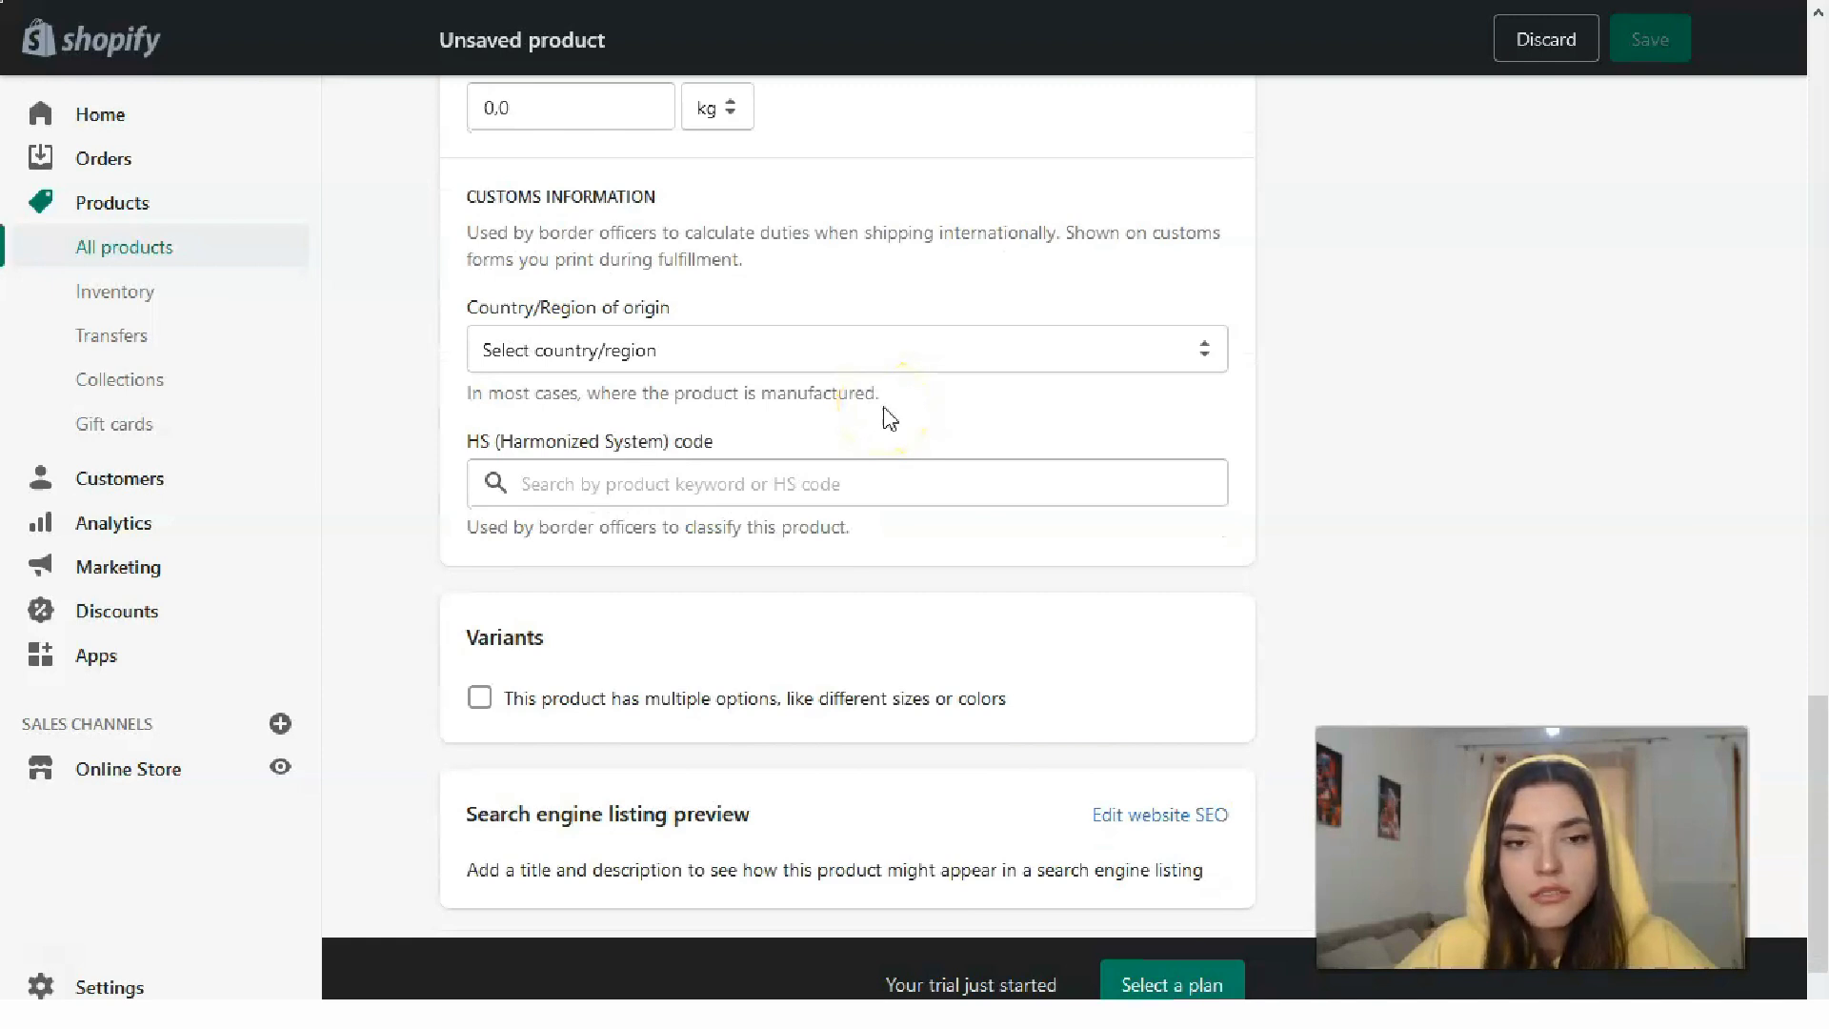
{"action": "scroll", "coordinate": [886, 416], "scroll_direction": "down", "scroll_amount": 1}
{"action": "scroll", "coordinate": [873, 420], "scroll_direction": "up", "scroll_amount": 15}
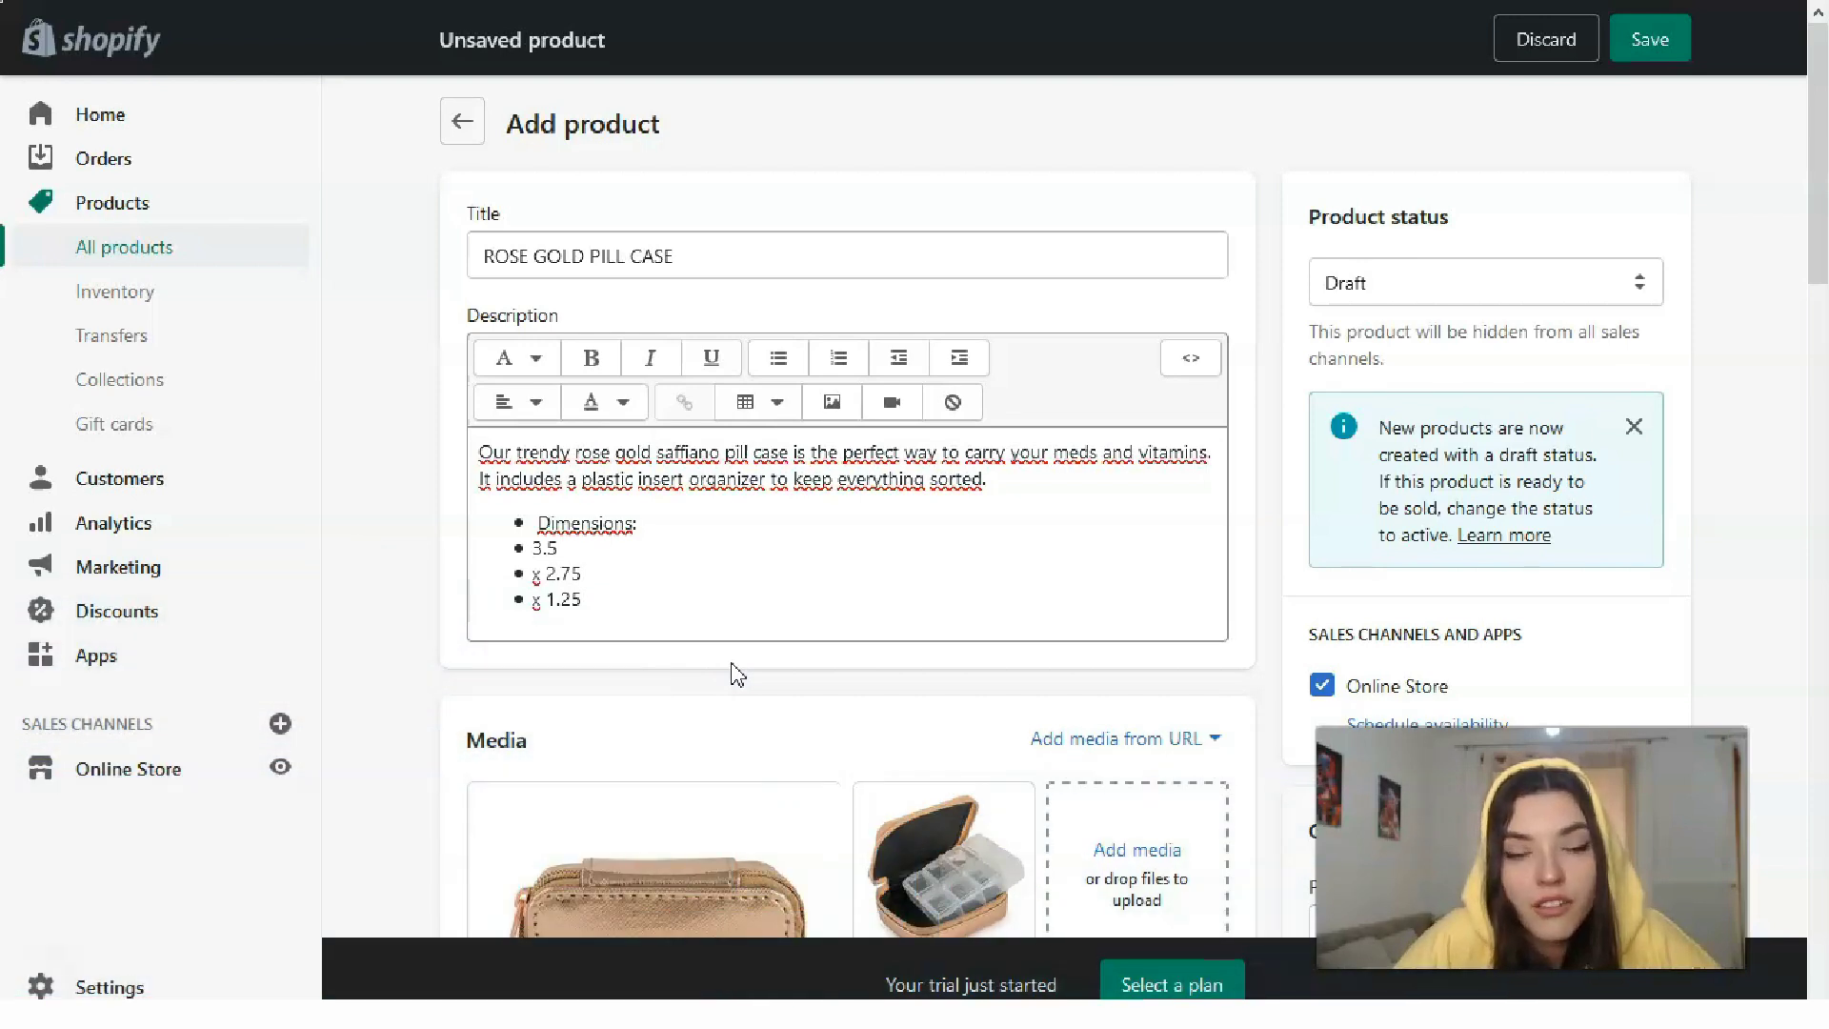
- Scroll through the ROSE GOLD PILL CASE form to review its media and pricing fields
{"action": "scroll", "coordinate": [736, 674], "scroll_direction": "down", "scroll_amount": 7}
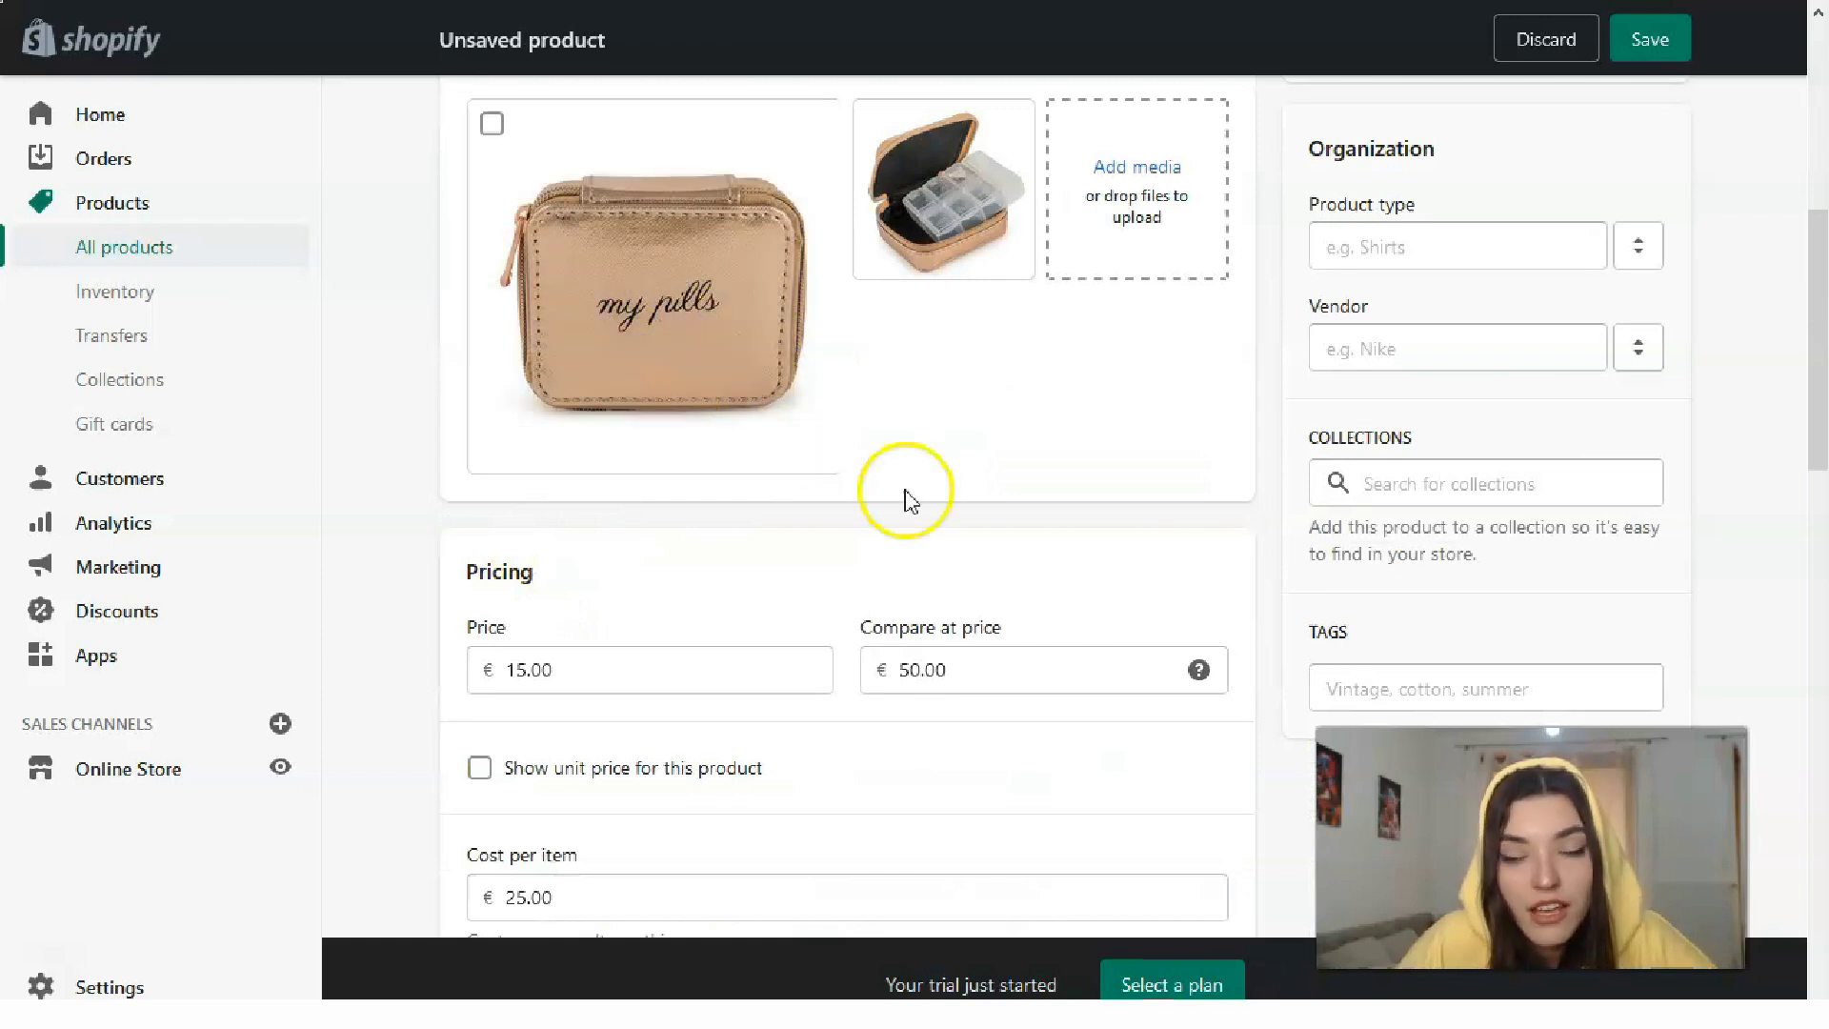
{"action": "scroll", "coordinate": [921, 409], "scroll_direction": "up", "scroll_amount": 5}
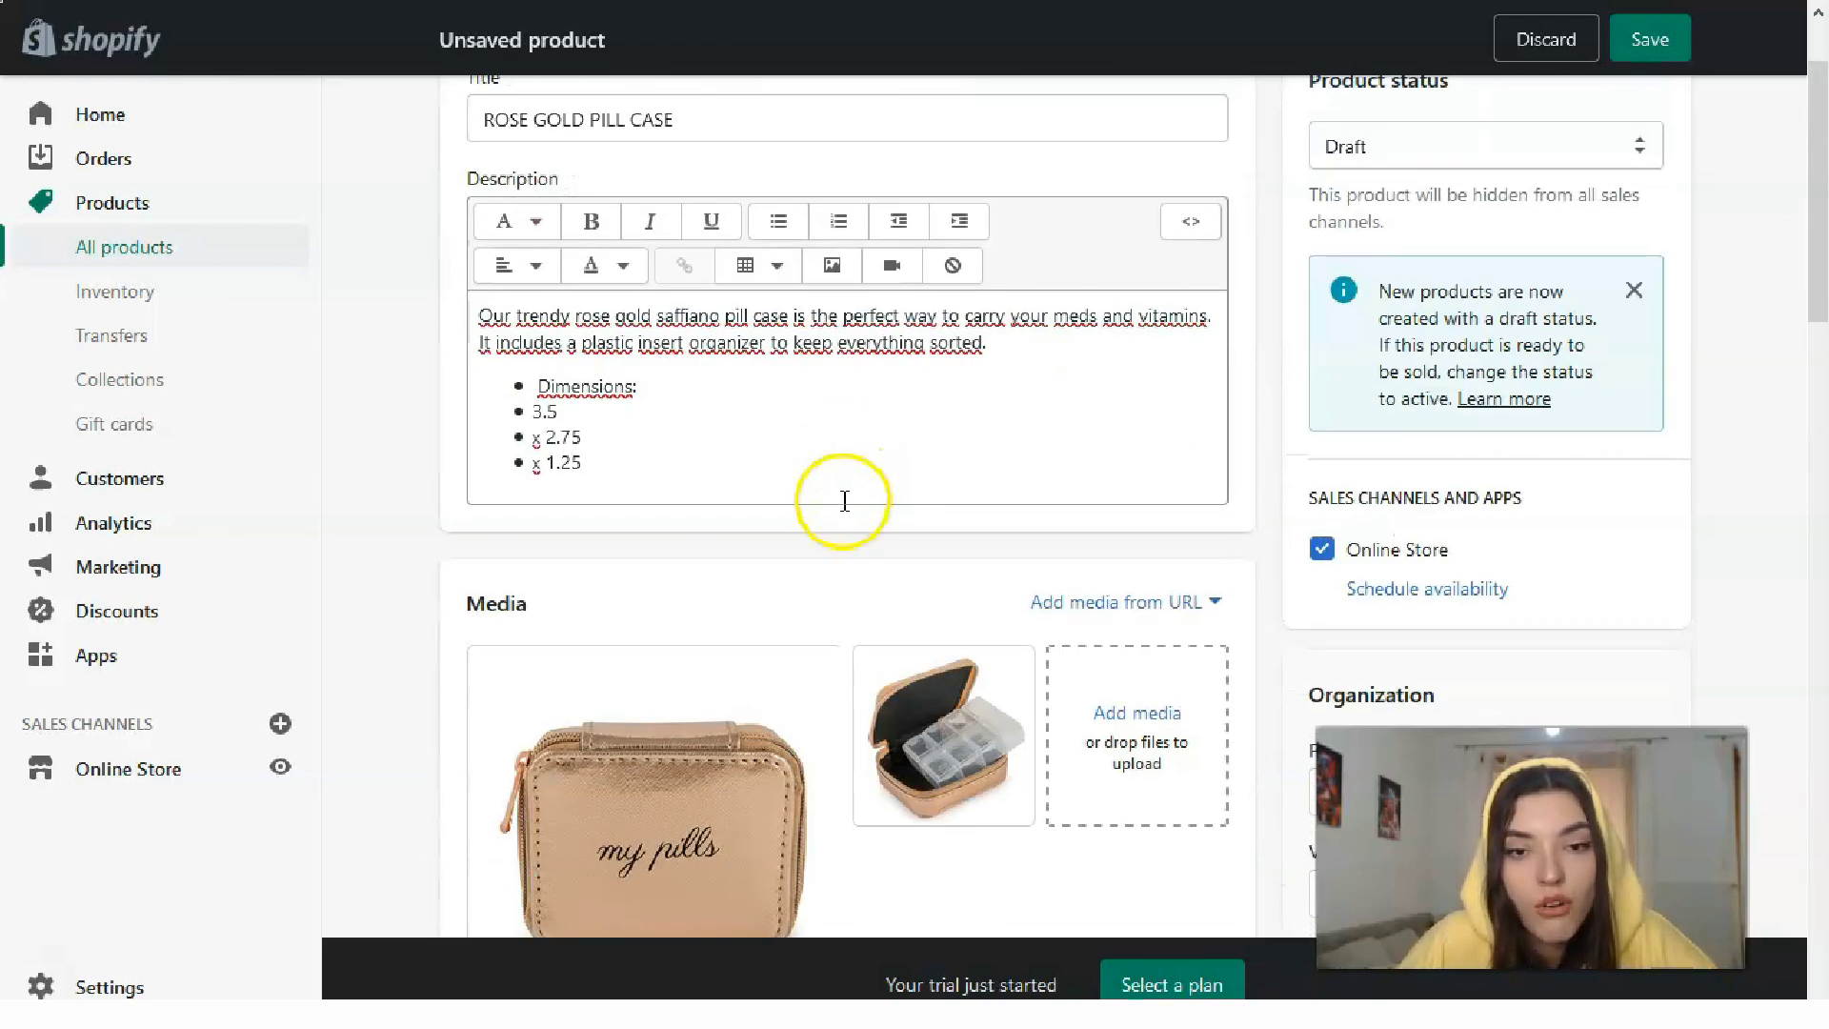
{"action": "scroll", "coordinate": [829, 500], "scroll_direction": "up", "scroll_amount": 2}
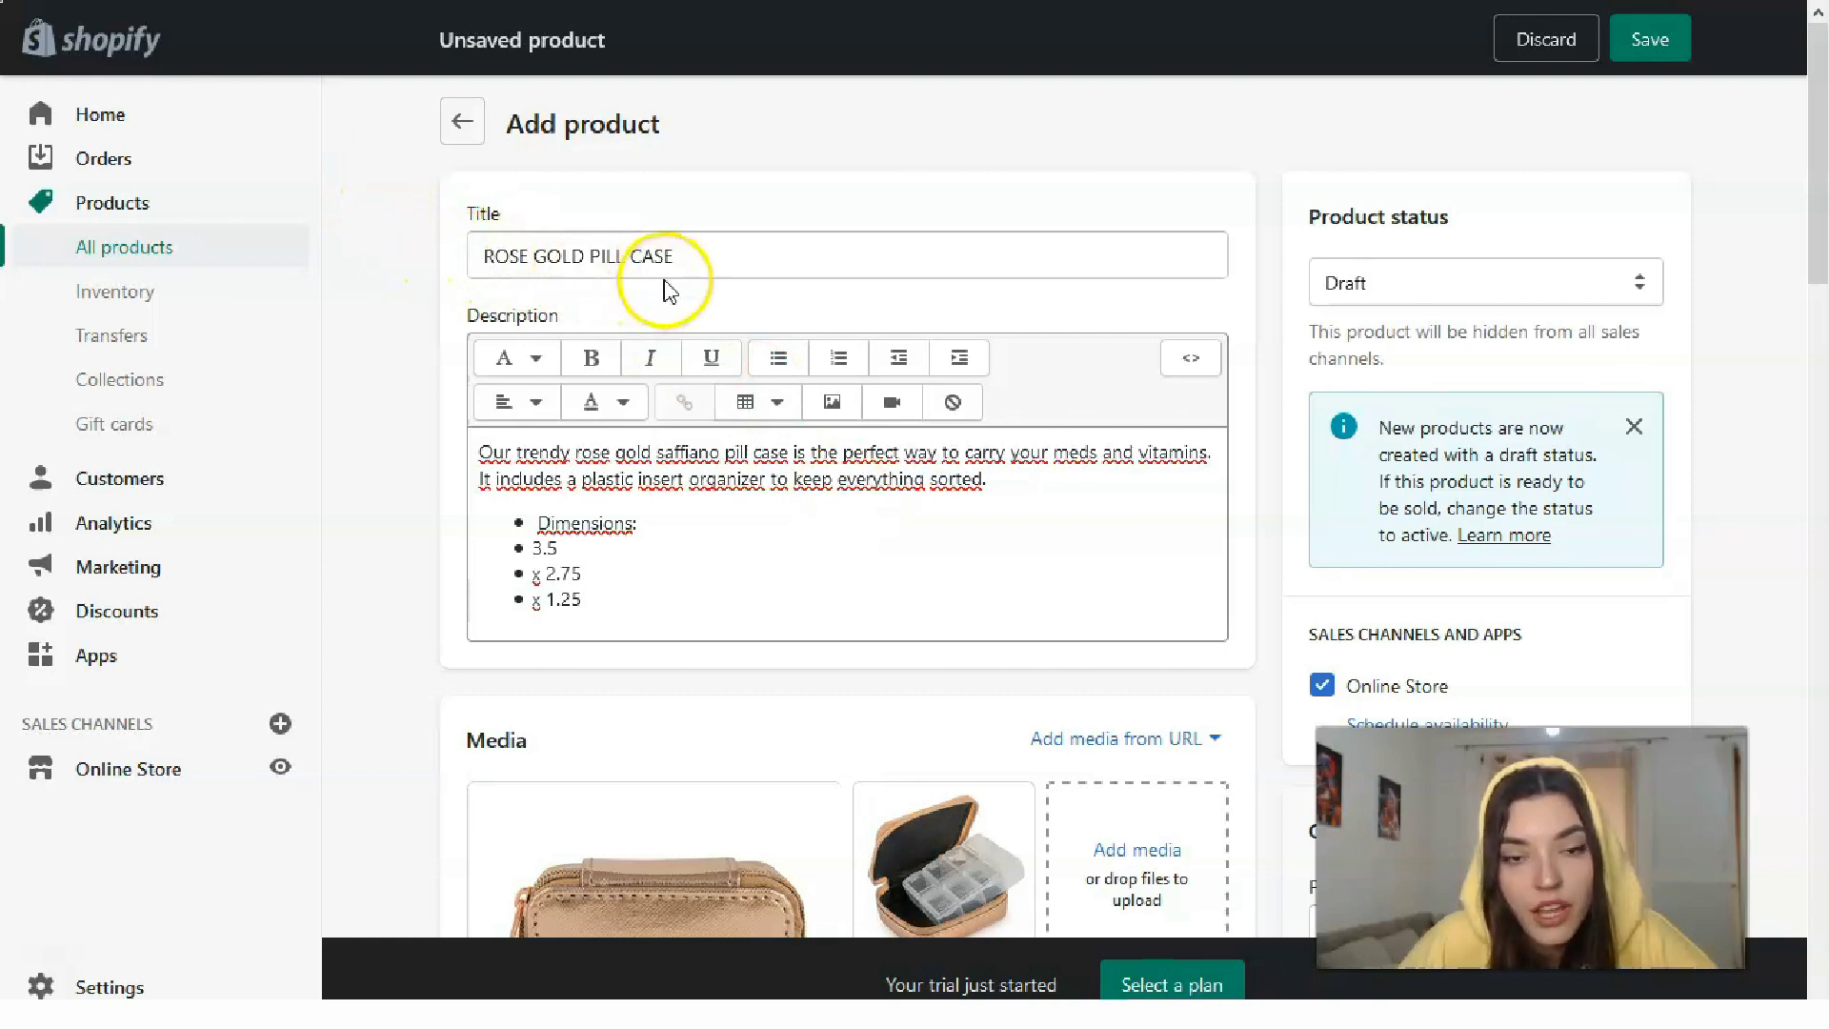
{"action": "scroll", "coordinate": [657, 400], "scroll_direction": "down", "scroll_amount": 3}
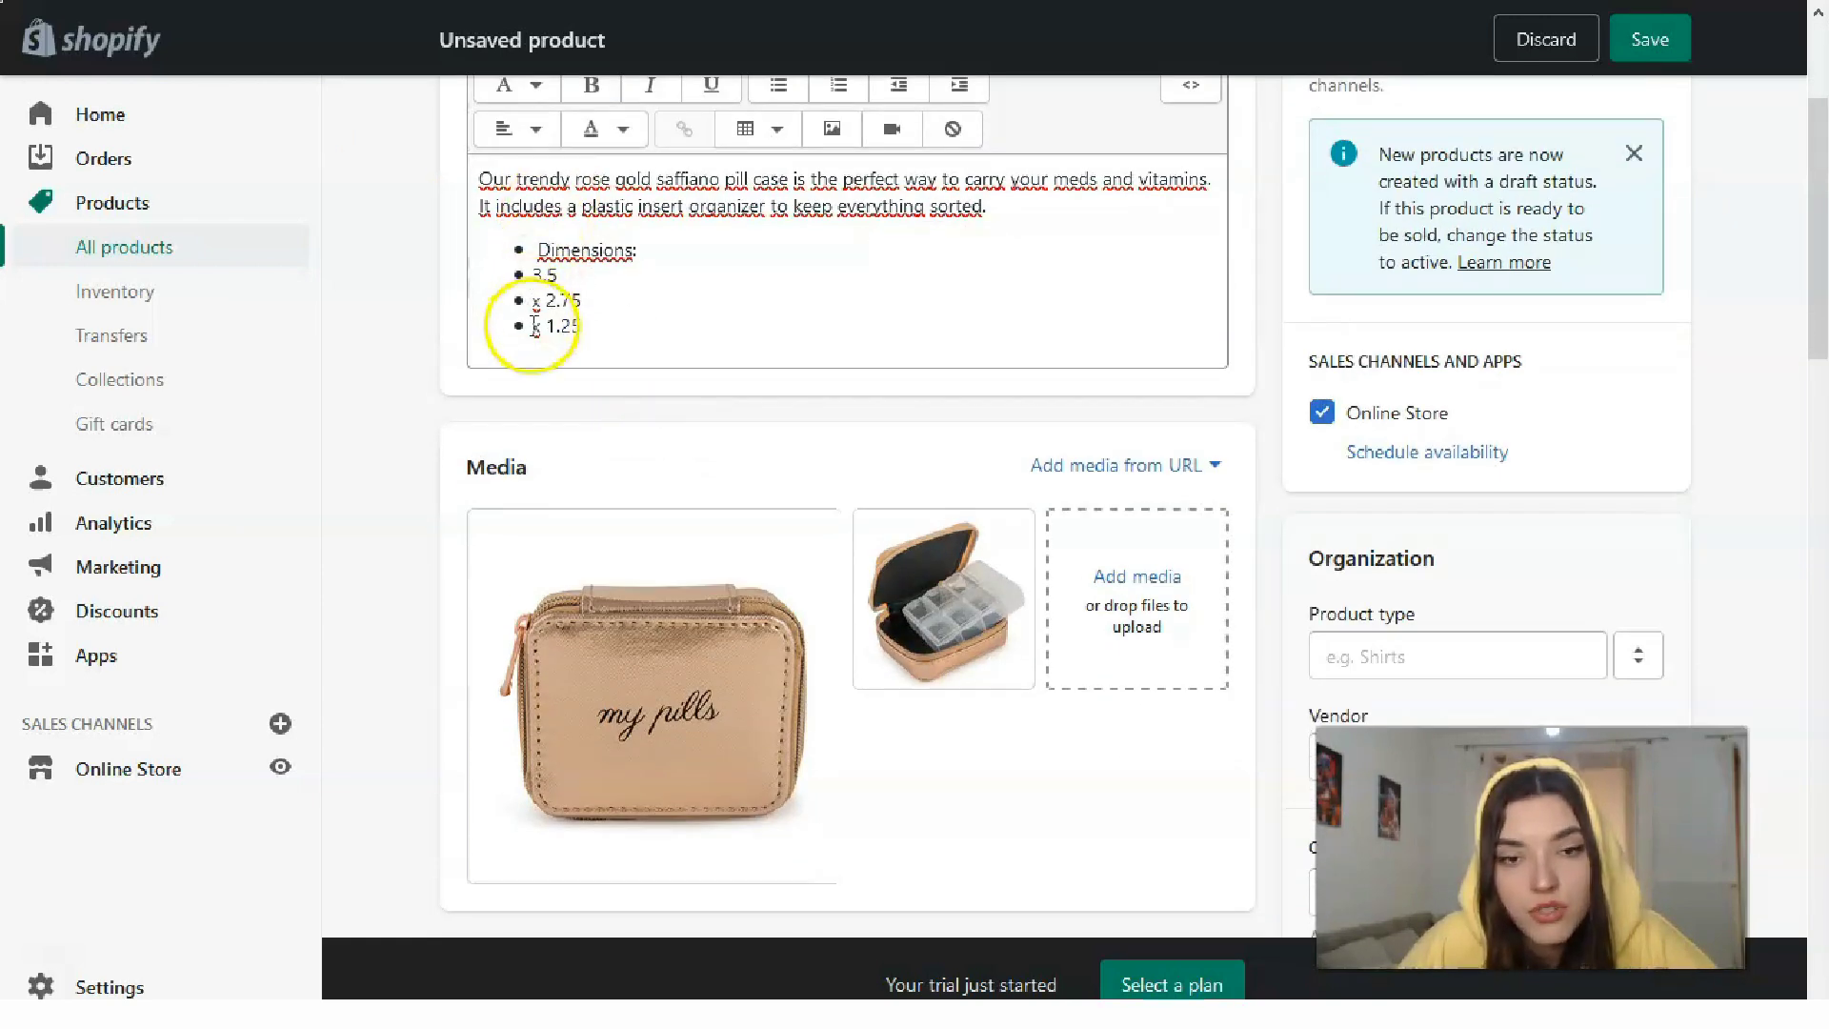
{"action": "scroll", "coordinate": [548, 402], "scroll_direction": "down", "scroll_amount": 1}
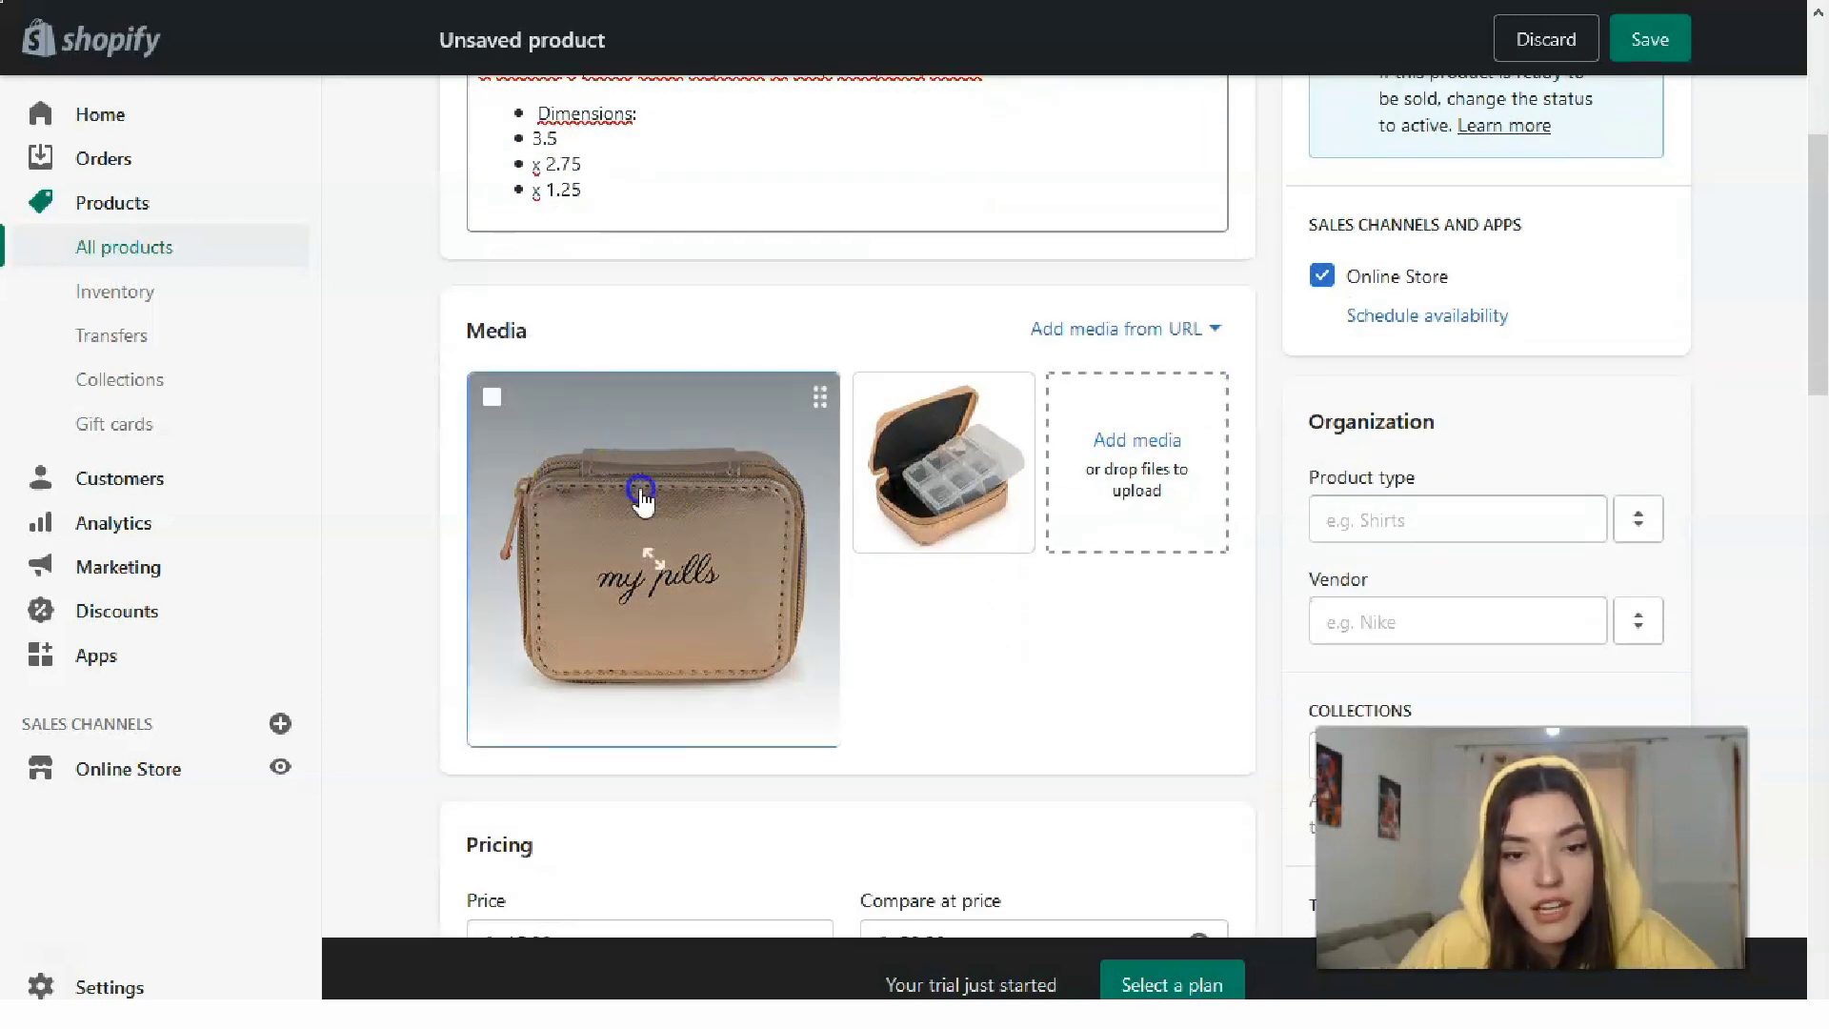
{"action": "left_click", "coordinate": [640, 494]}
{"action": "left_click", "coordinate": [1277, 526]}
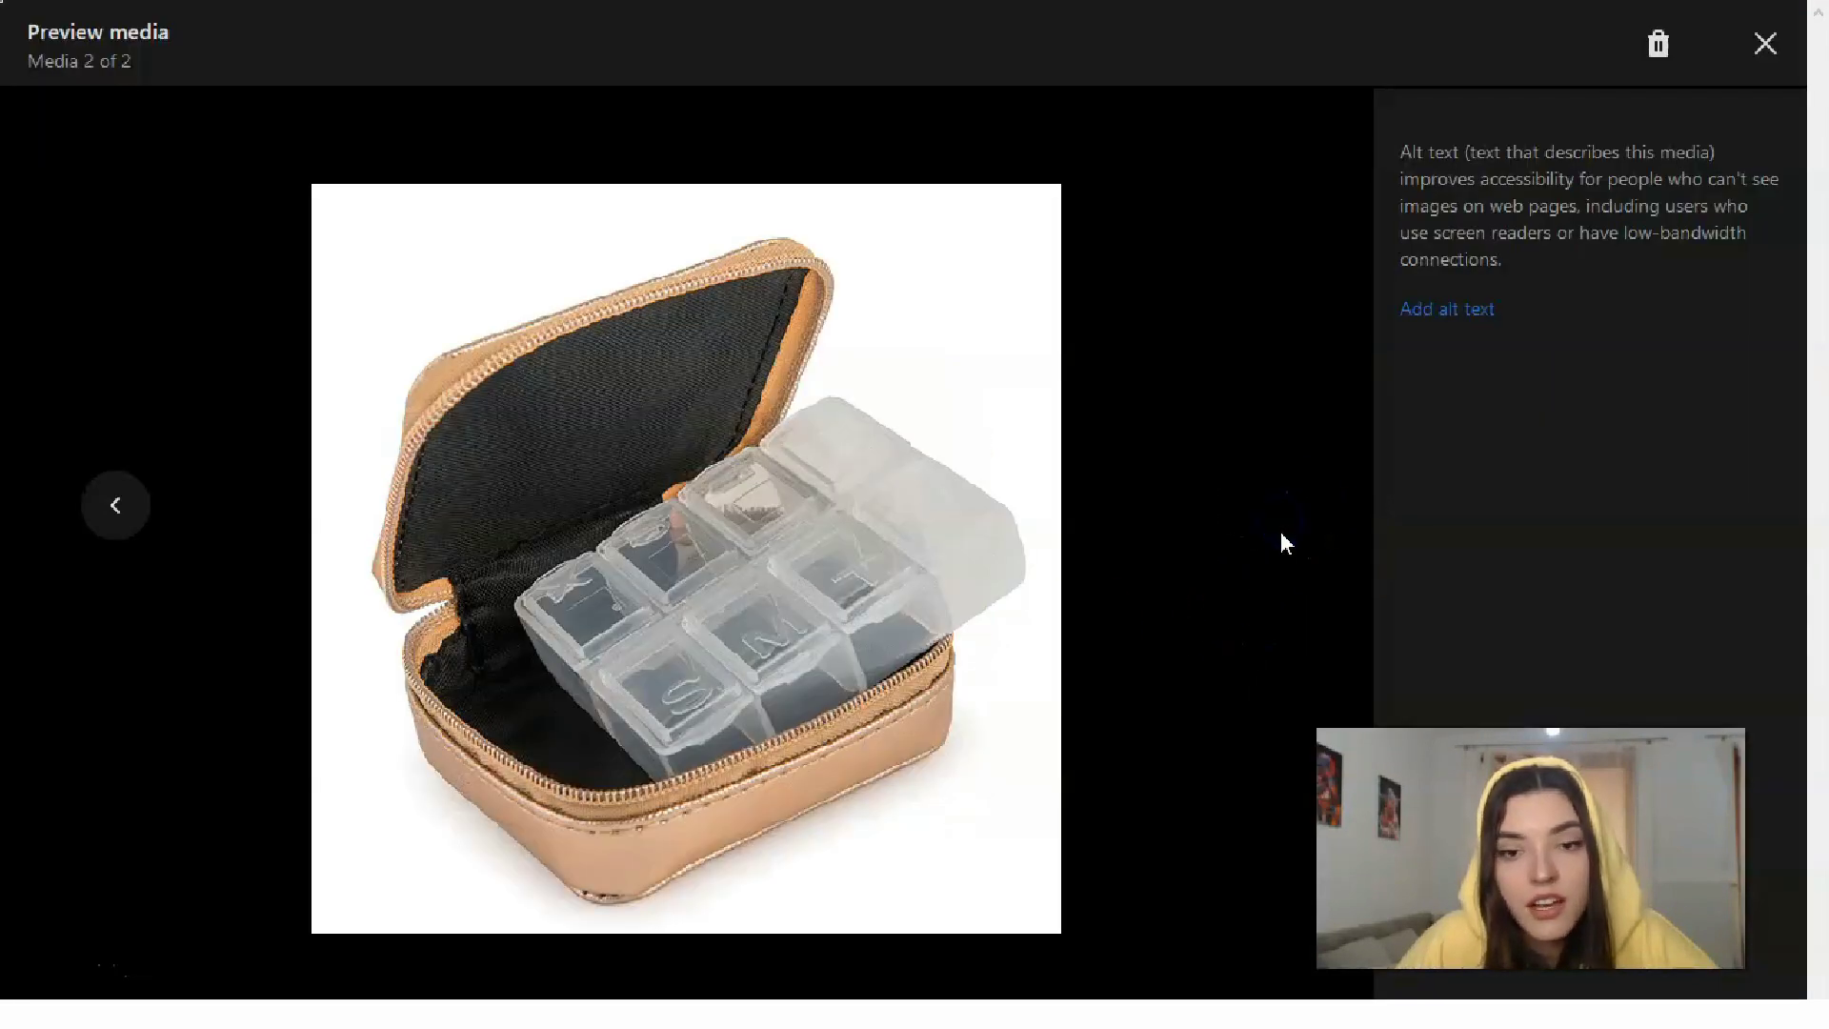
{"action": "left_click", "coordinate": [115, 506]}
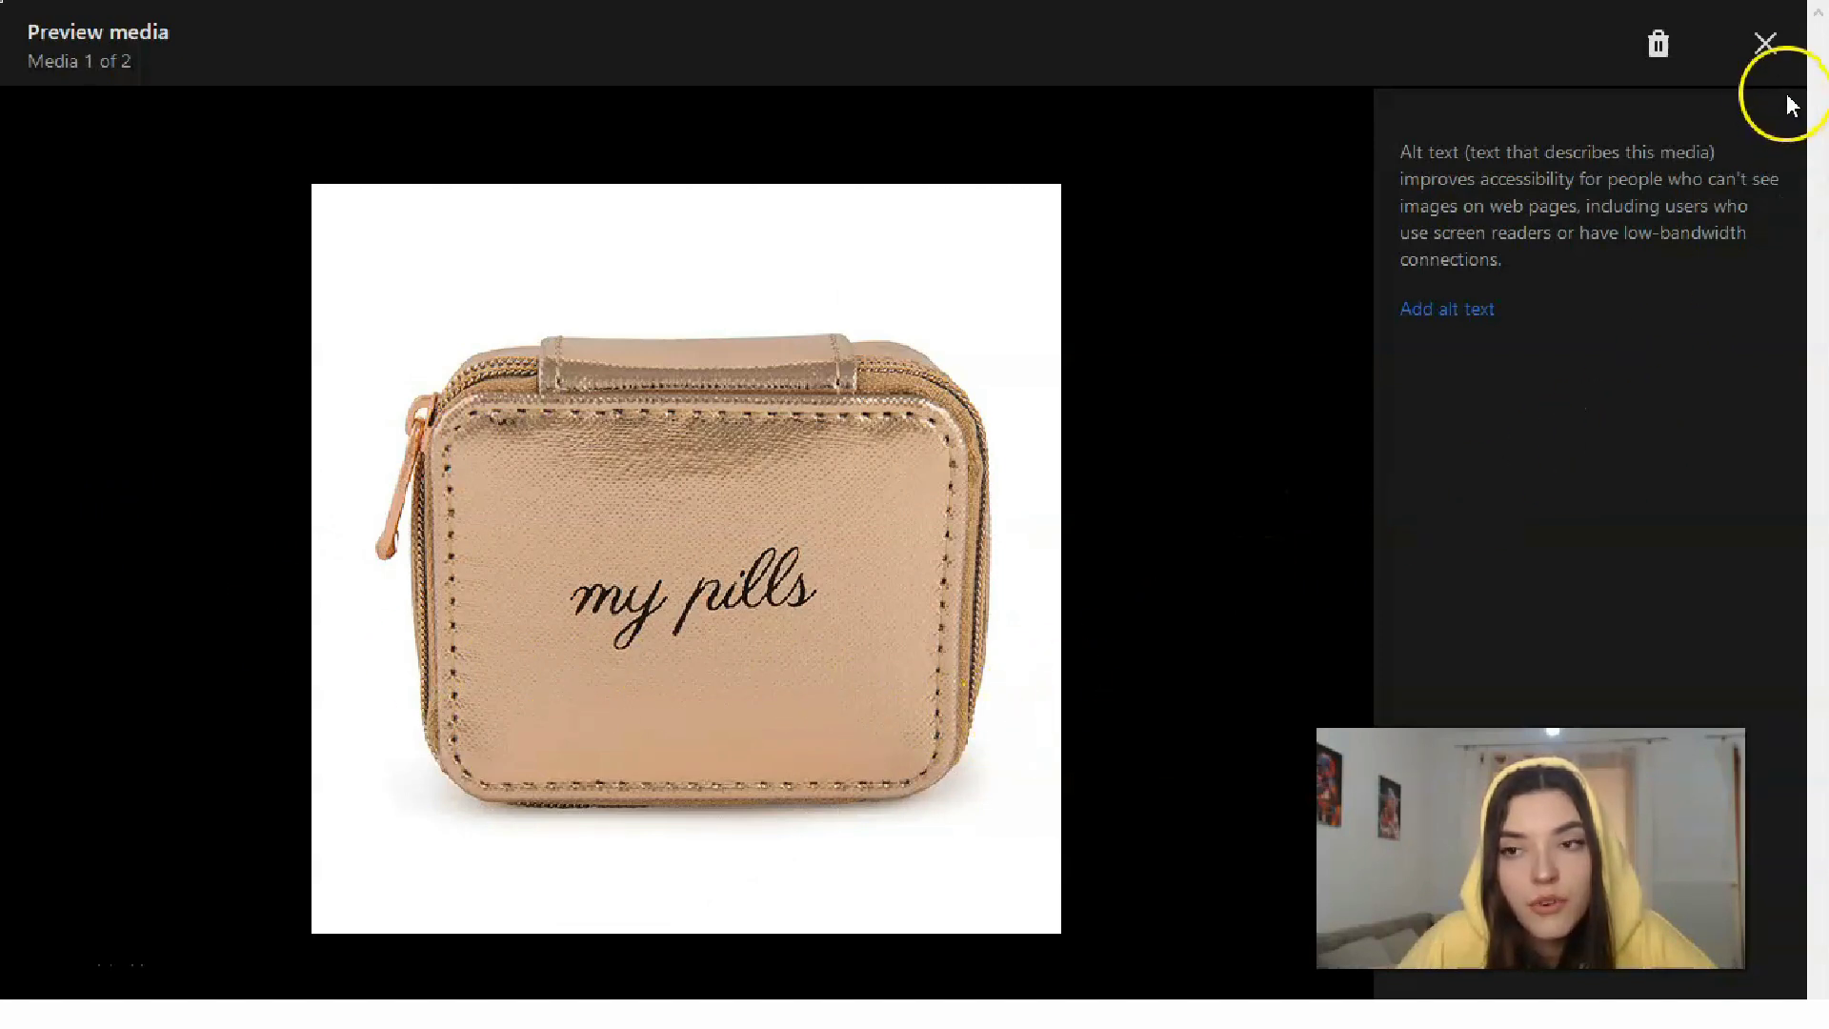
{"action": "left_click", "coordinate": [1765, 42]}
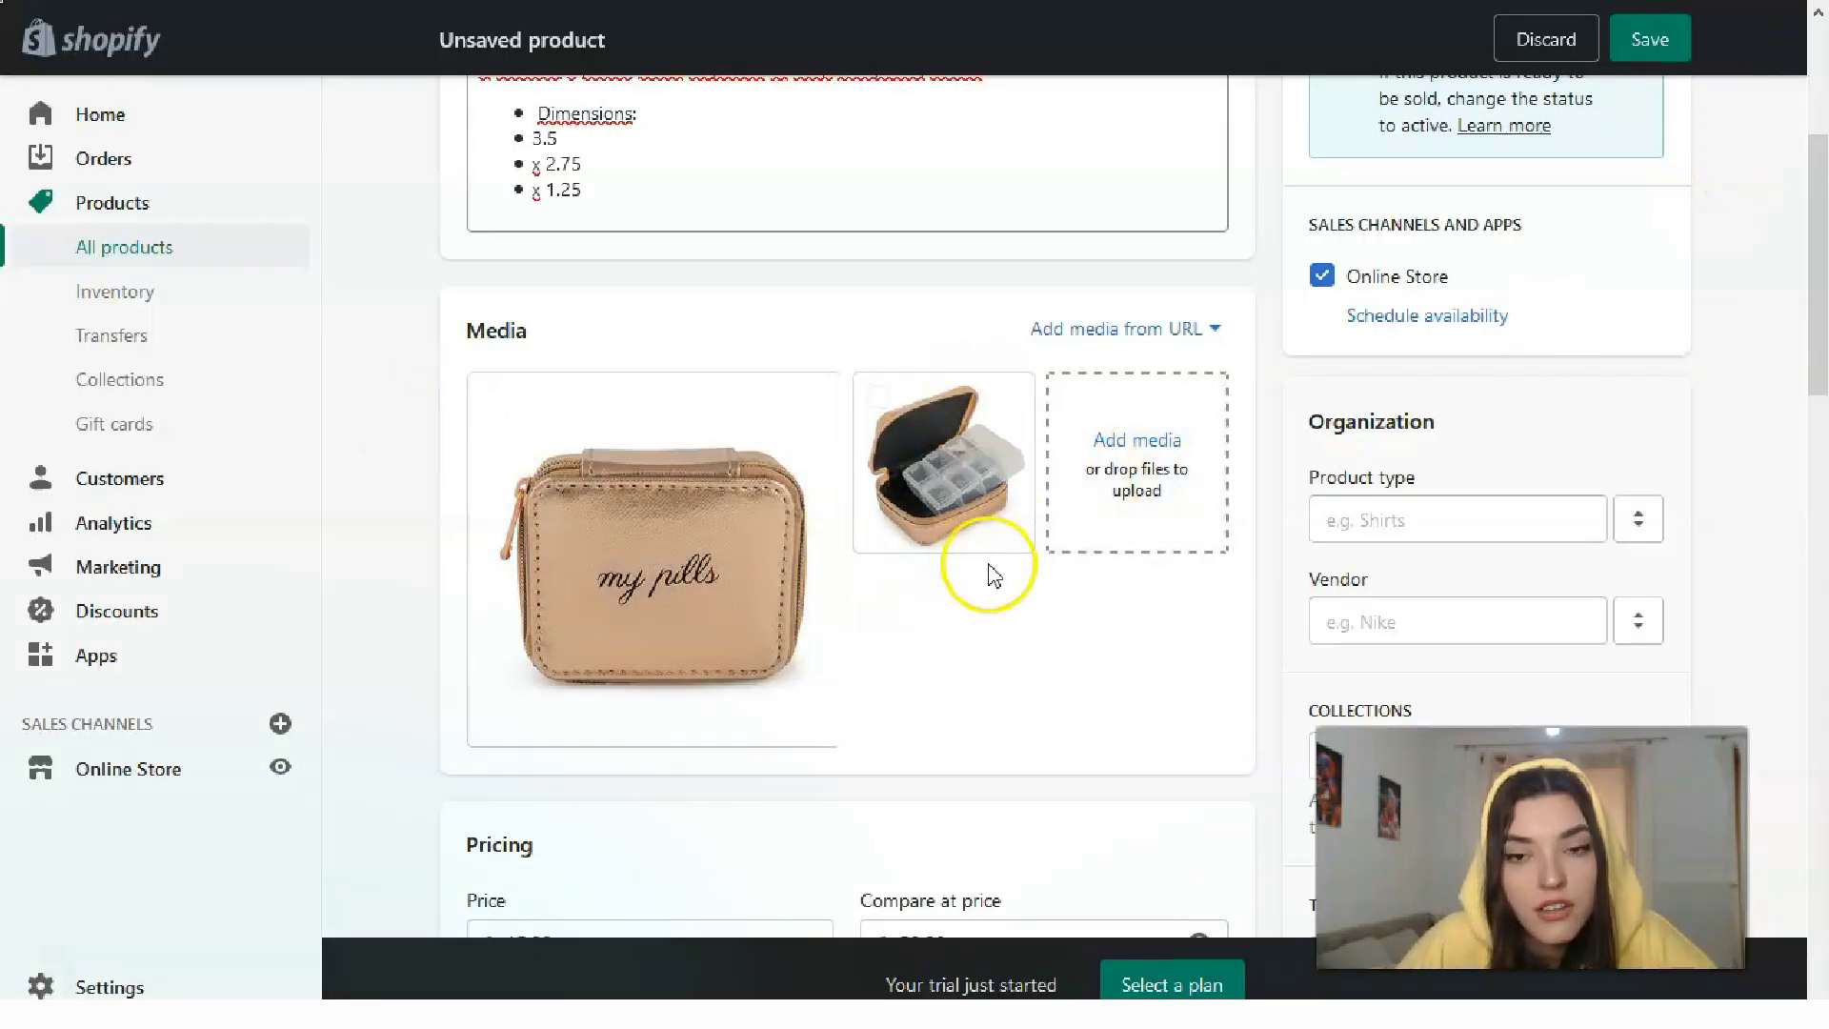
{"action": "scroll", "coordinate": [953, 562], "scroll_direction": "down", "scroll_amount": 6}
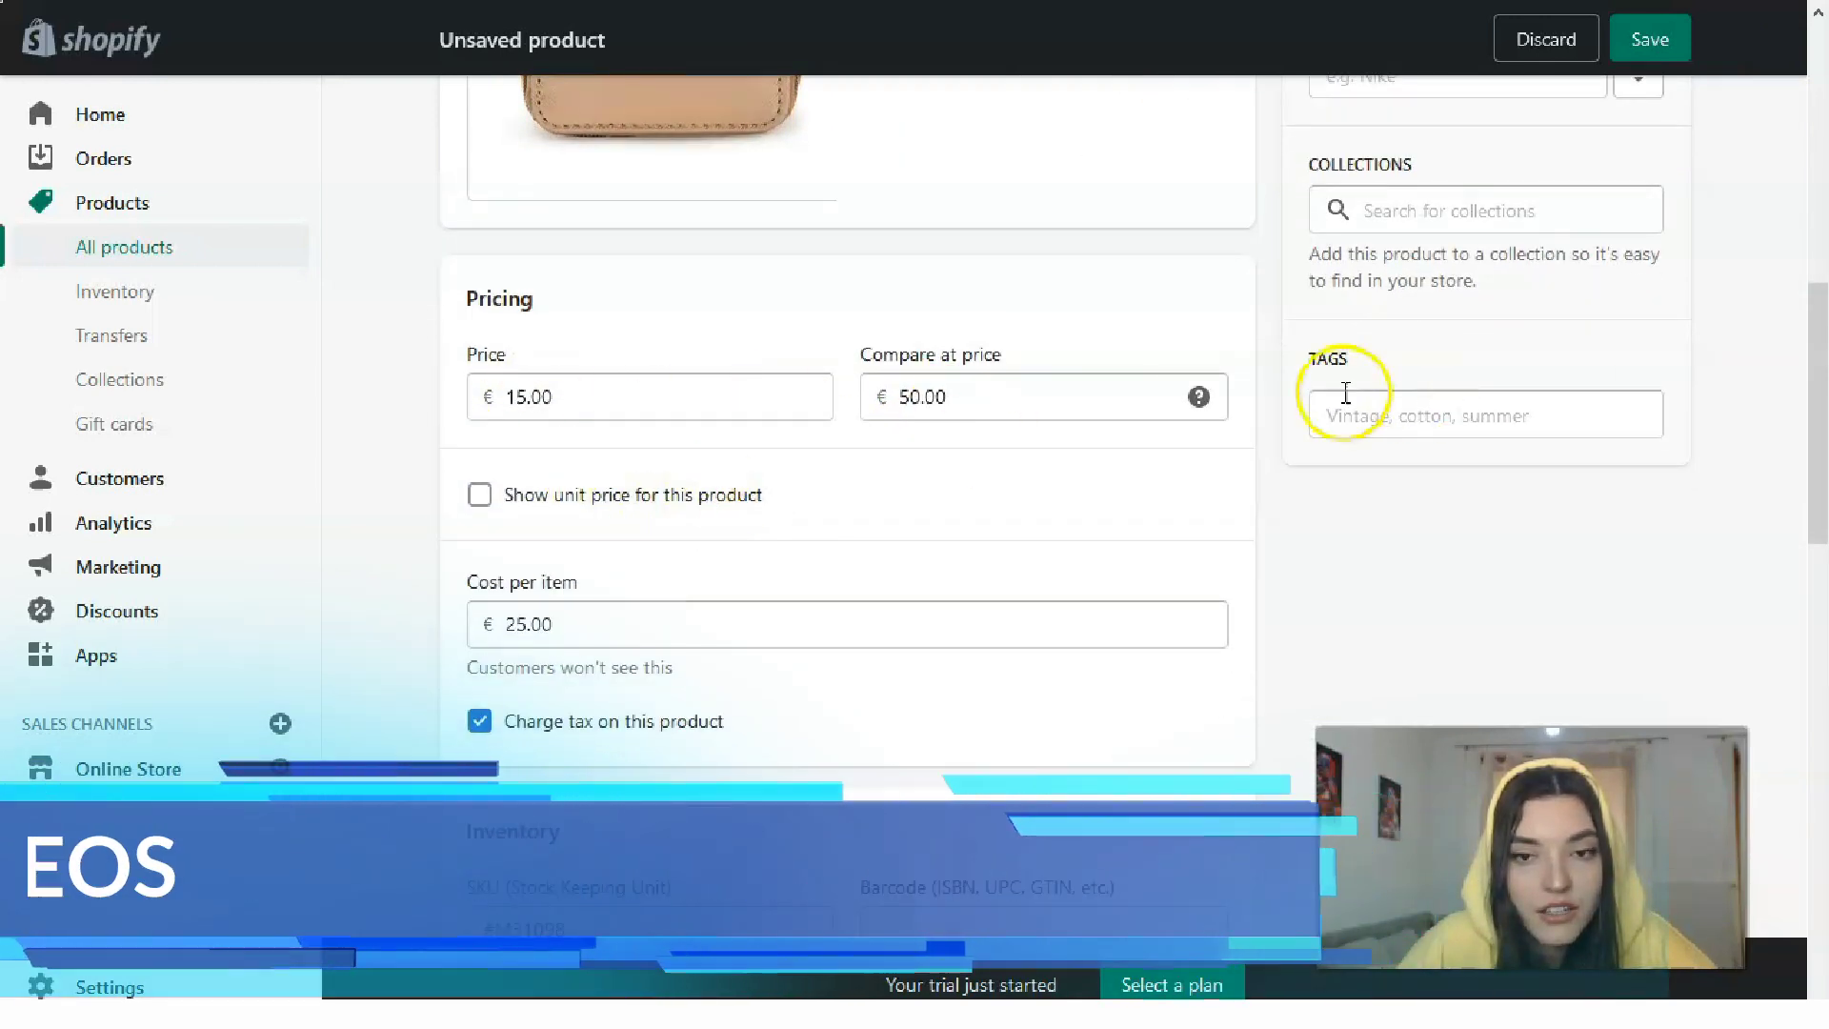
{"action": "scroll", "coordinate": [593, 461], "scroll_direction": "down", "scroll_amount": 3}
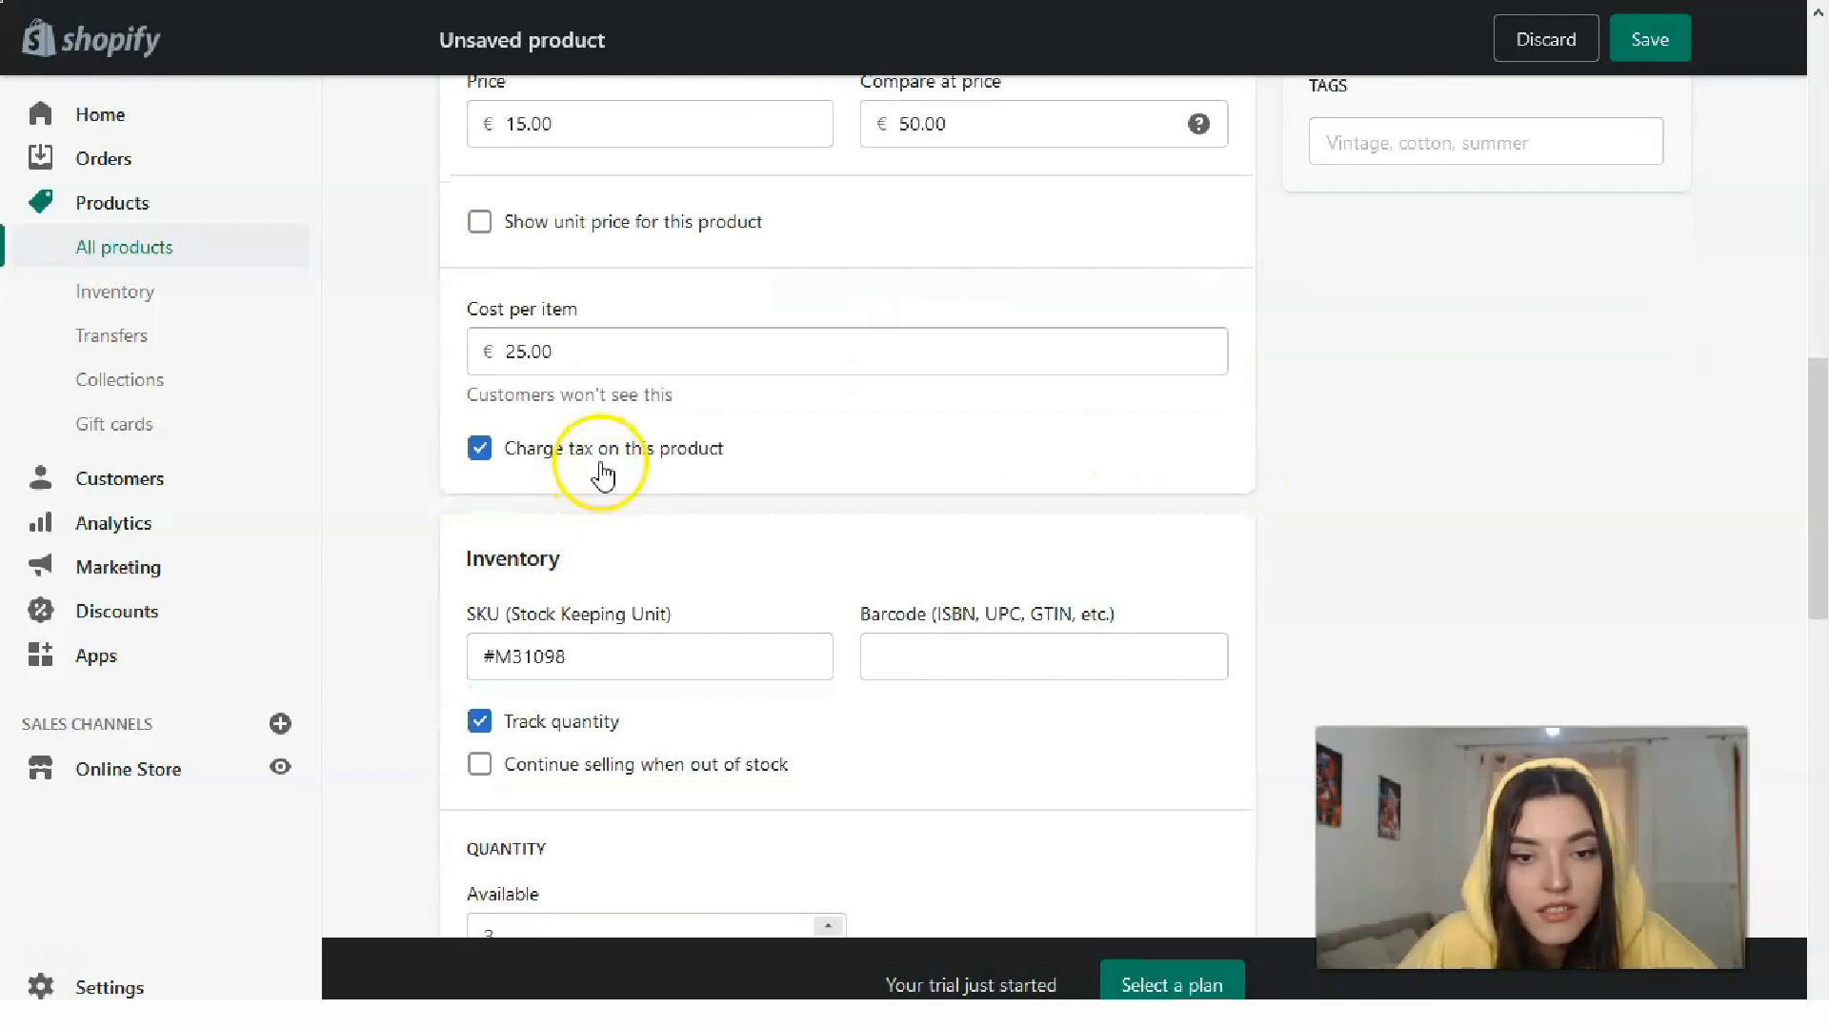
{"action": "scroll", "coordinate": [600, 481], "scroll_direction": "down", "scroll_amount": 2}
{"action": "scroll", "coordinate": [819, 467], "scroll_direction": "down", "scroll_amount": 2}
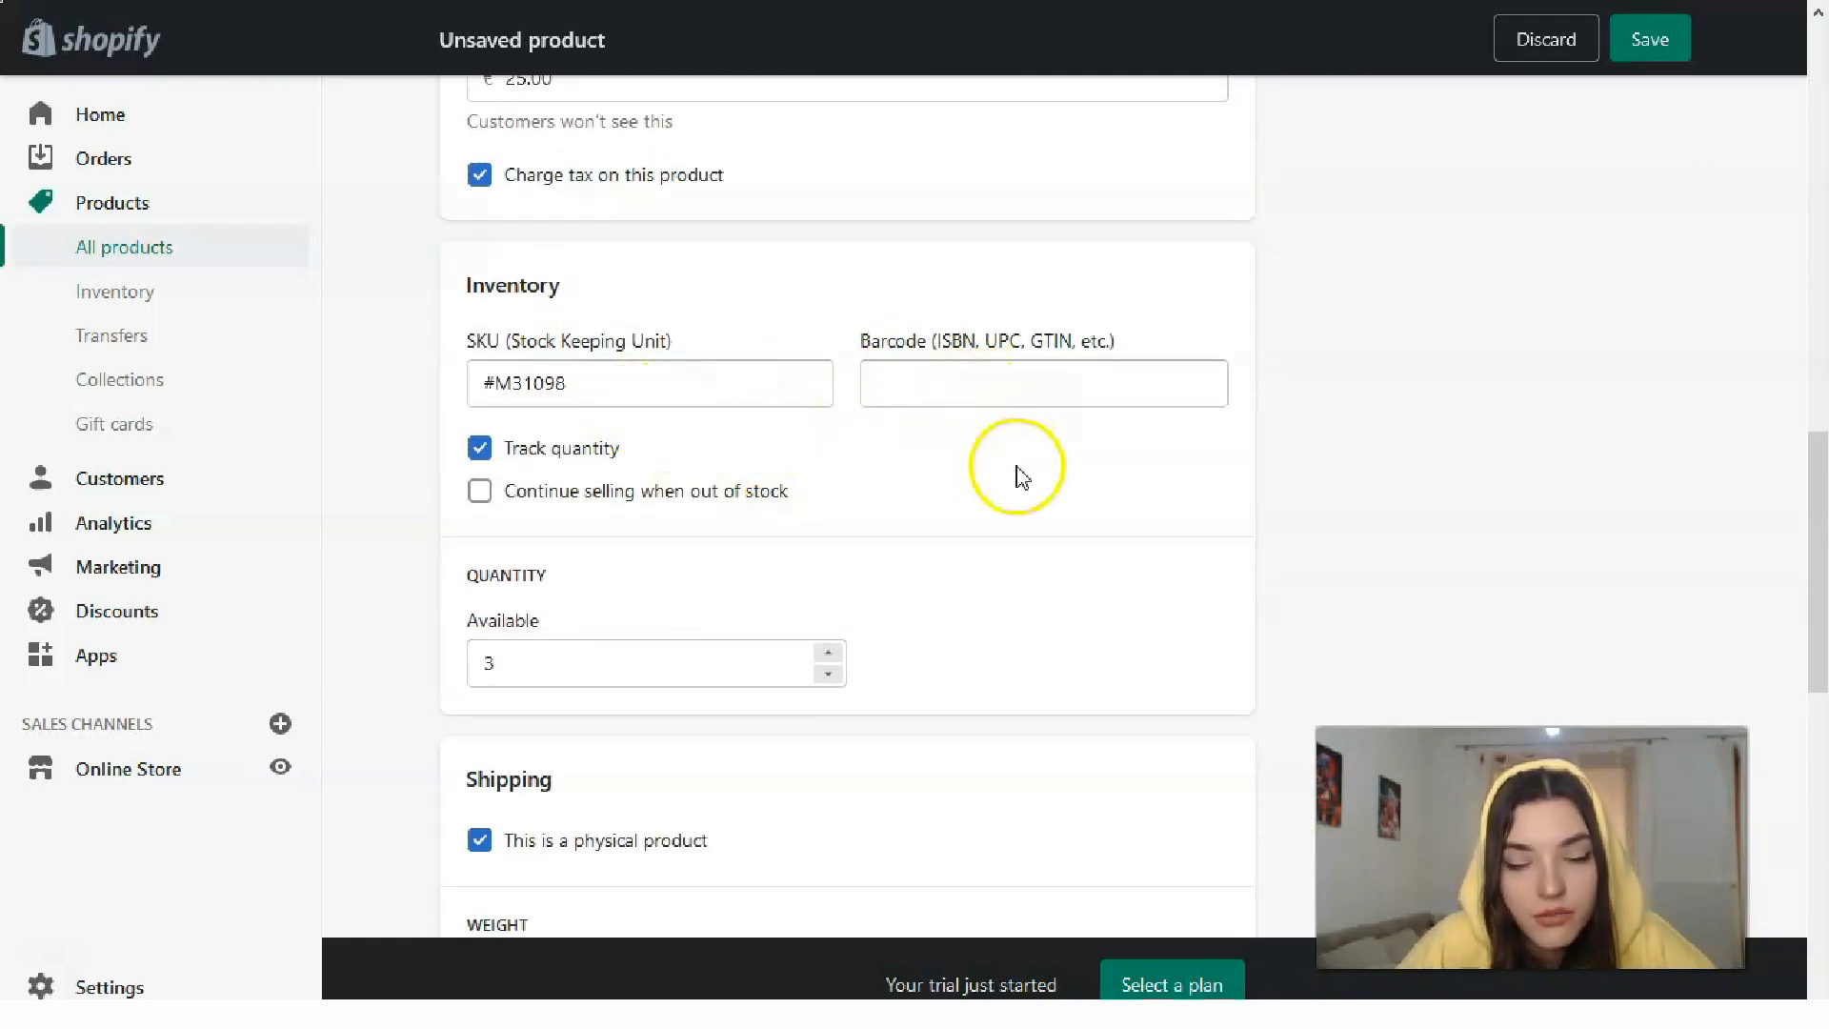
{"action": "scroll", "coordinate": [1026, 474], "scroll_direction": "down", "scroll_amount": 5}
{"action": "scroll", "coordinate": [990, 462], "scroll_direction": "up", "scroll_amount": 1}
{"action": "scroll", "coordinate": [970, 455], "scroll_direction": "up", "scroll_amount": 1}
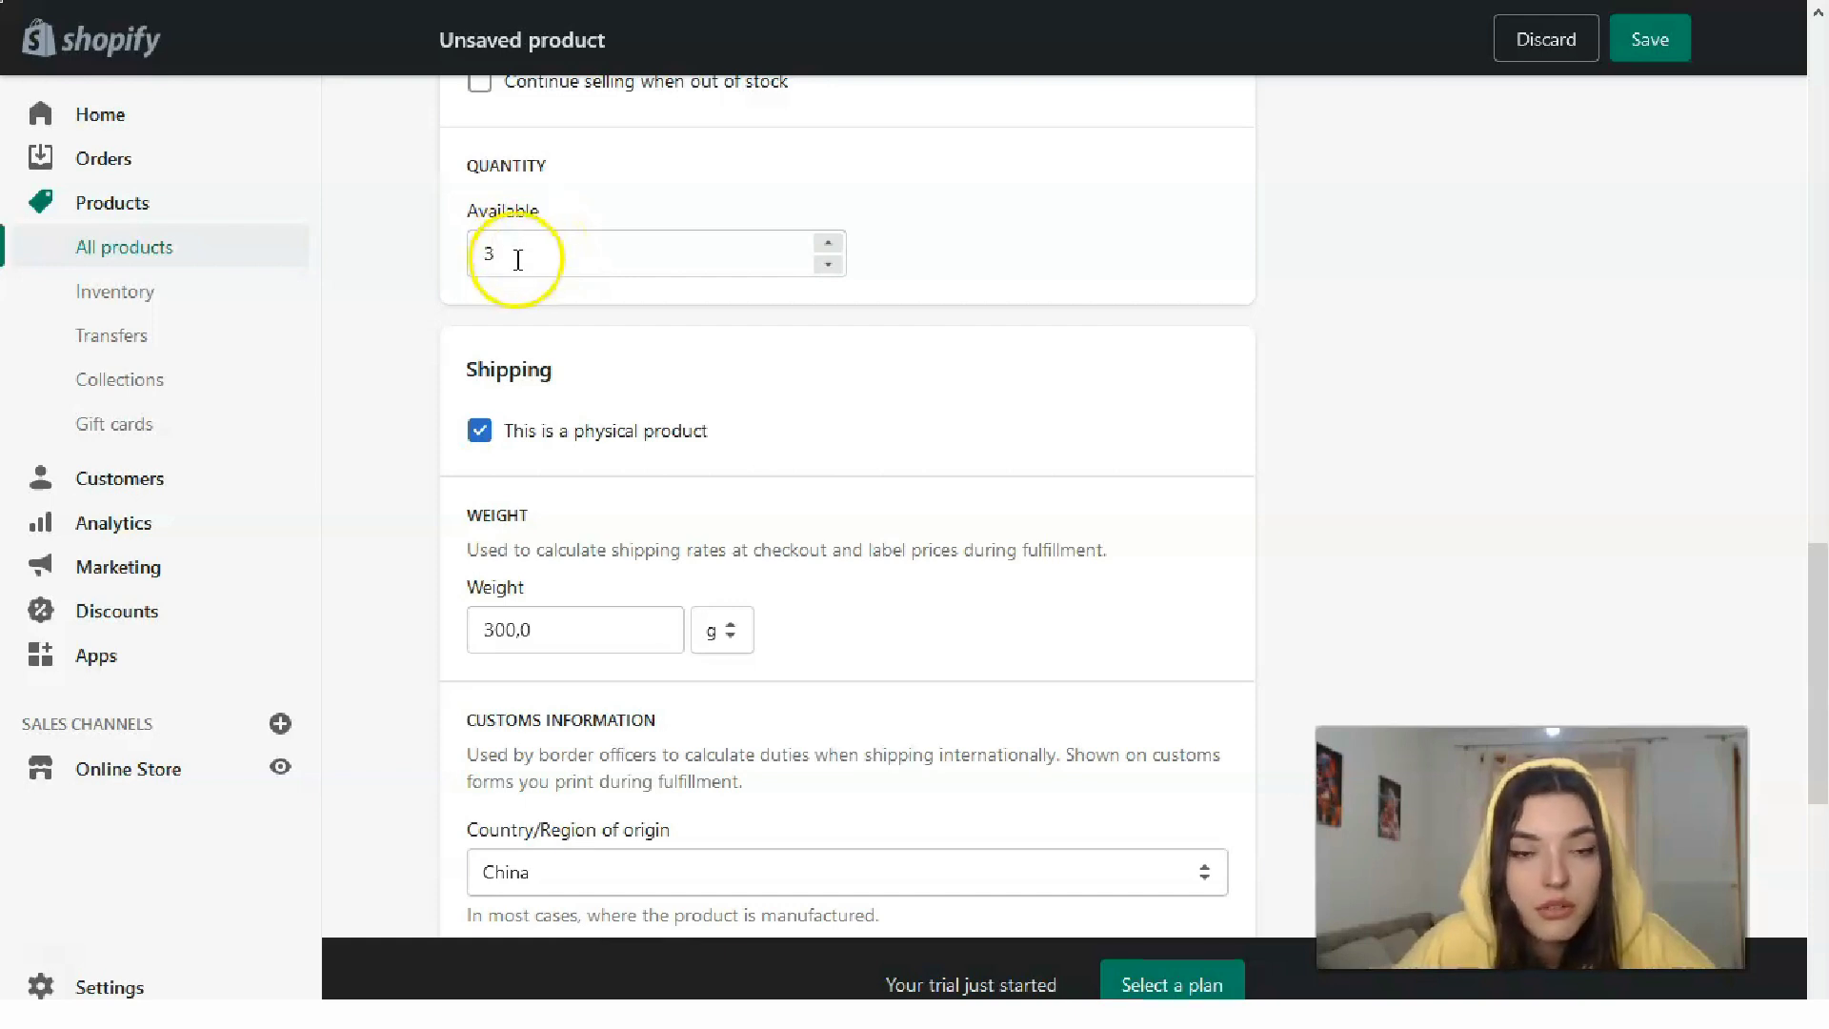
{"action": "scroll", "coordinate": [622, 215], "scroll_direction": "down", "scroll_amount": 3}
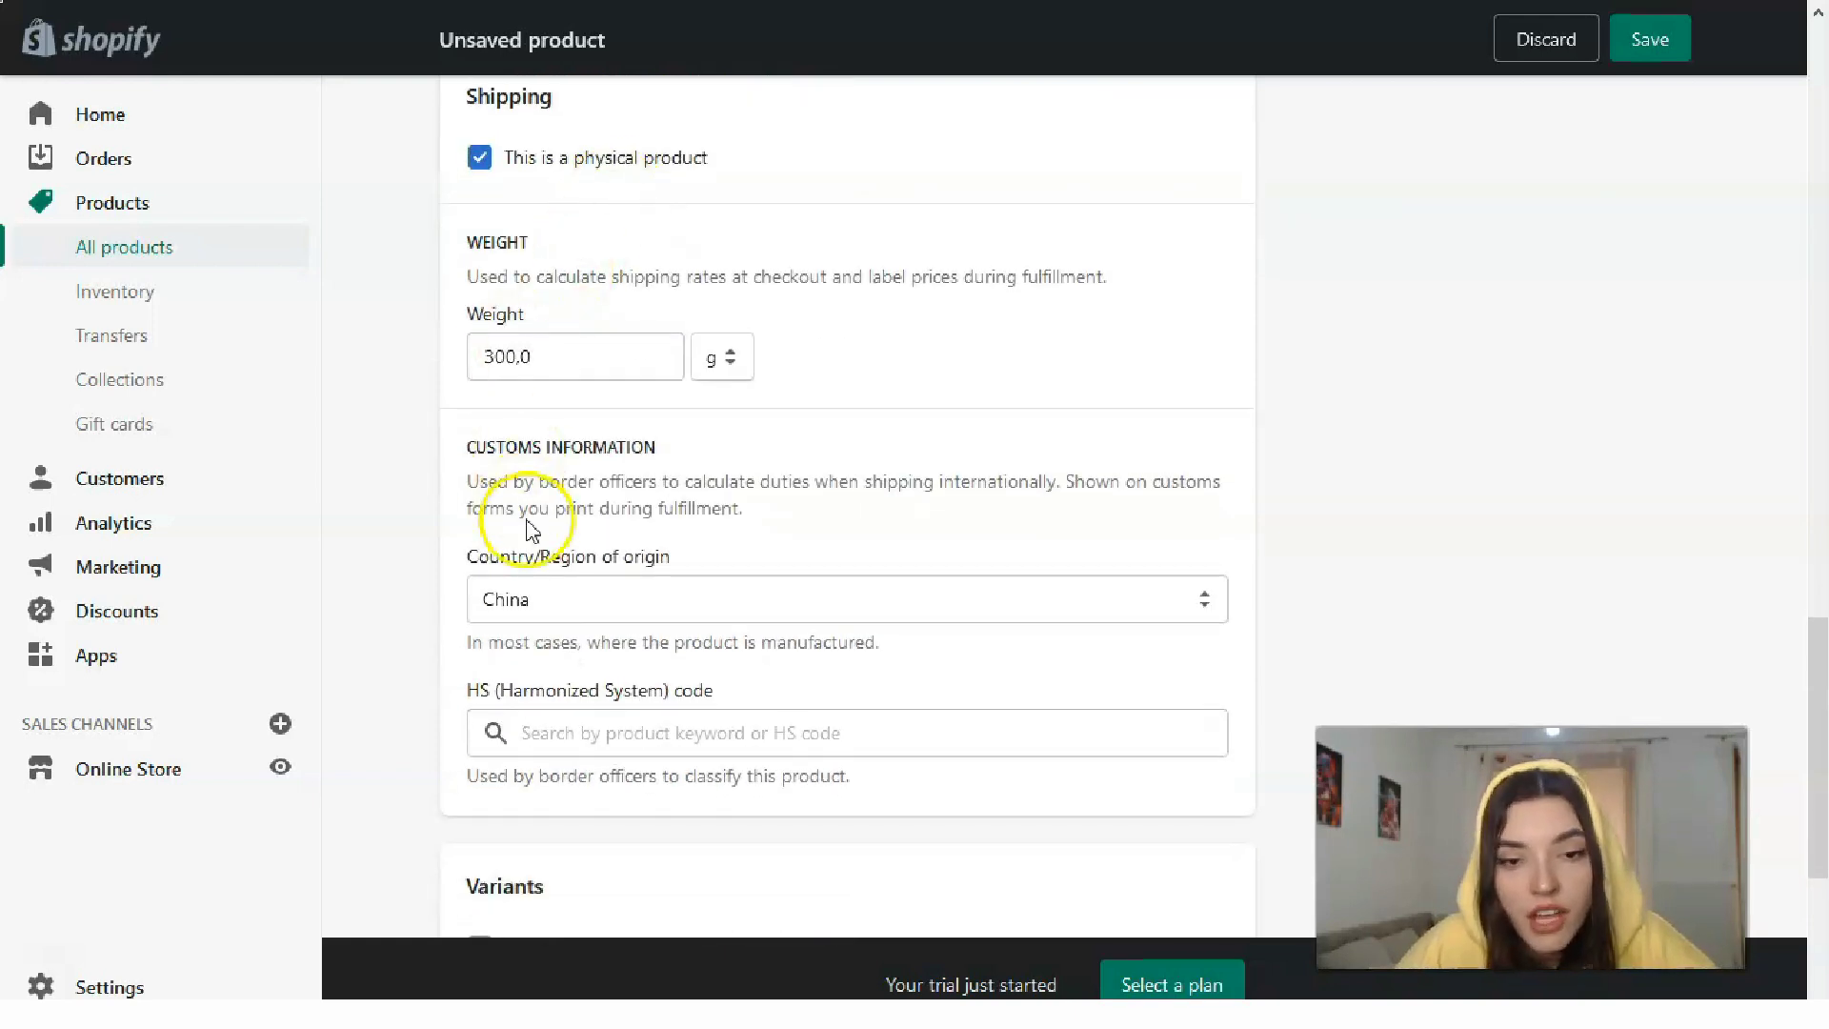
{"action": "scroll", "coordinate": [581, 581], "scroll_direction": "down", "scroll_amount": 3}
{"action": "scroll", "coordinate": [498, 457], "scroll_direction": "down", "scroll_amount": 2}
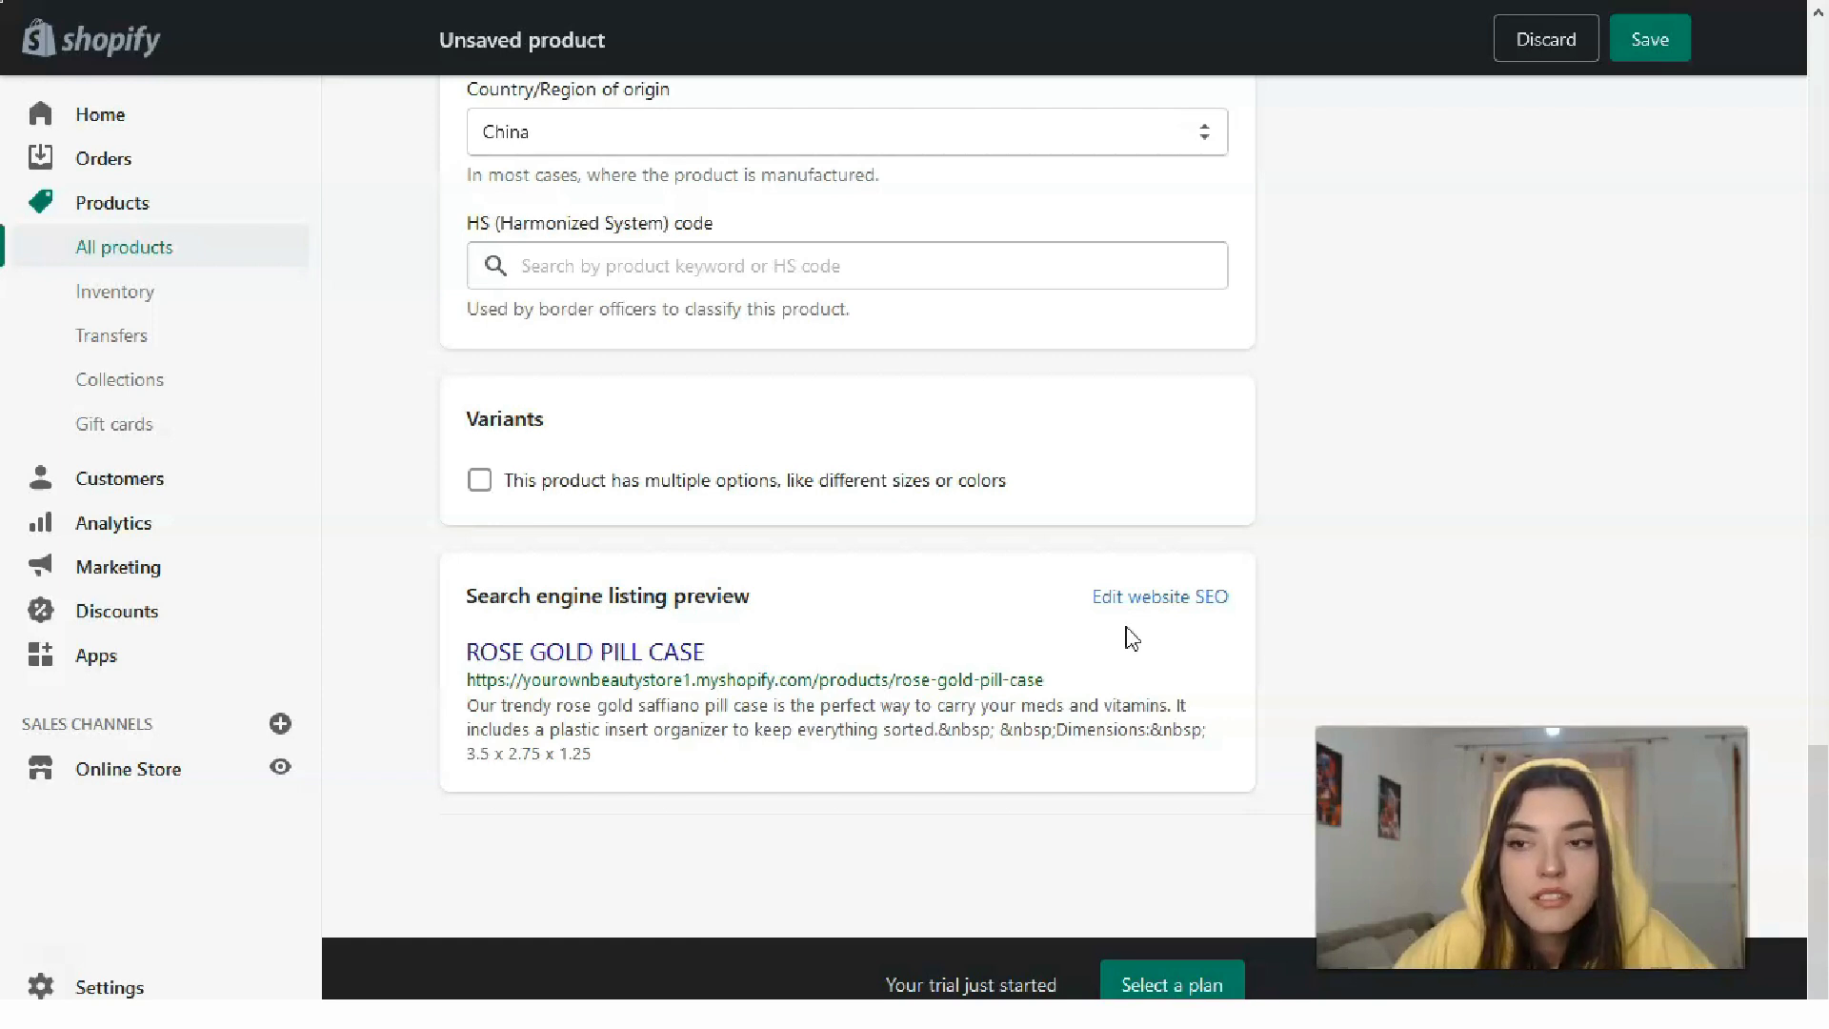
- Save the ROSE GOLD PILL CASE and preview its storefront page showing €15,00
{"action": "left_click", "coordinate": [1652, 55]}
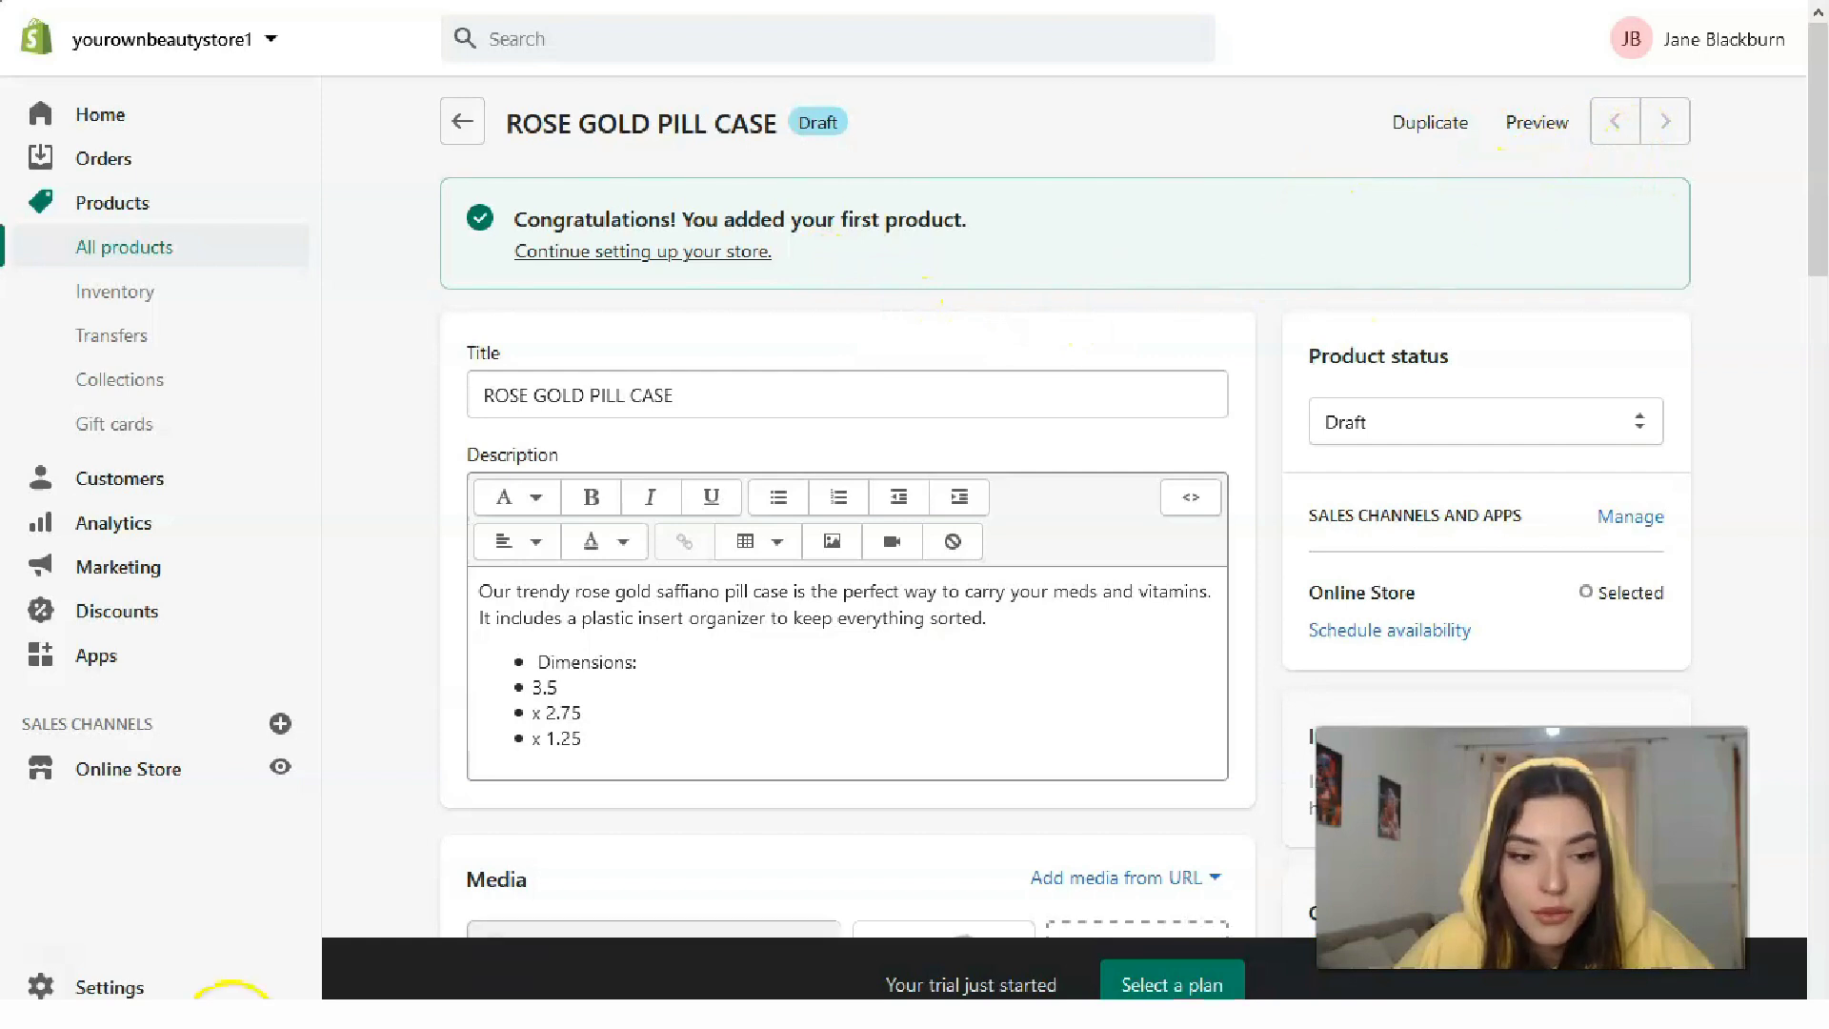
{"action": "left_click", "coordinate": [1537, 124]}
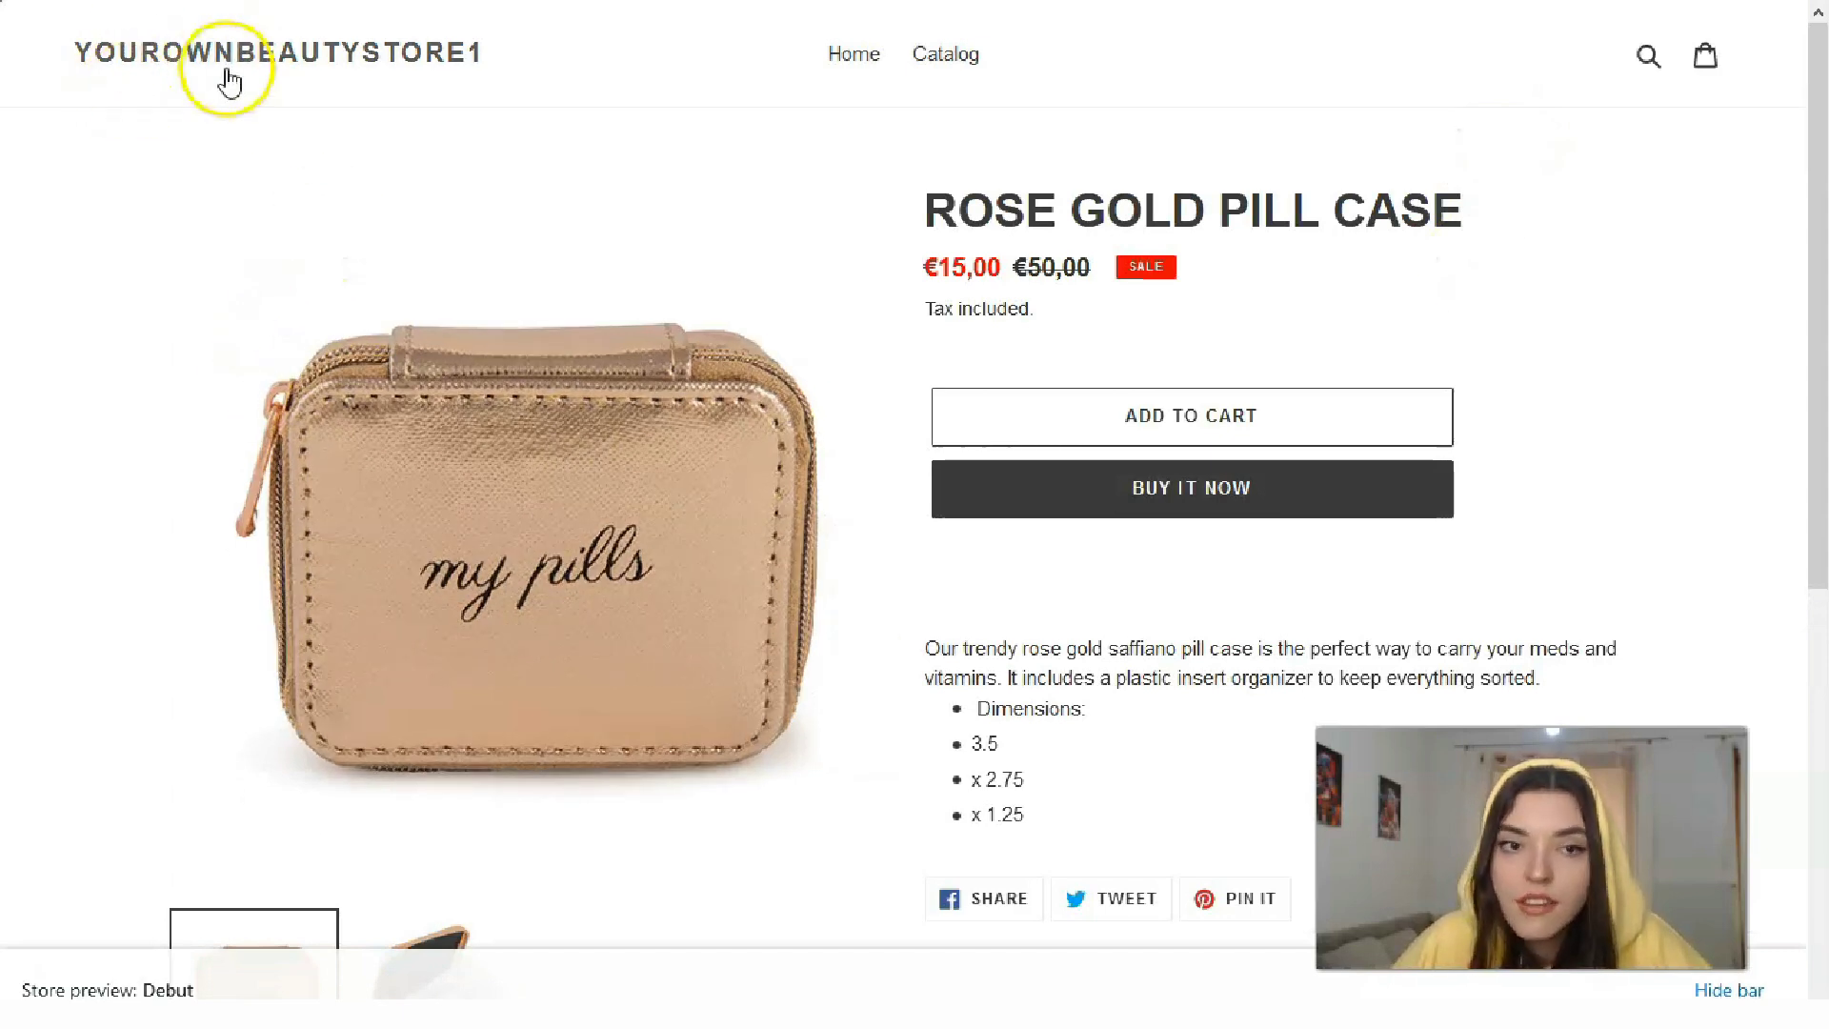
{"action": "scroll", "coordinate": [491, 641], "scroll_direction": "down", "scroll_amount": 1}
{"action": "scroll", "coordinate": [448, 636], "scroll_direction": "down", "scroll_amount": 4}
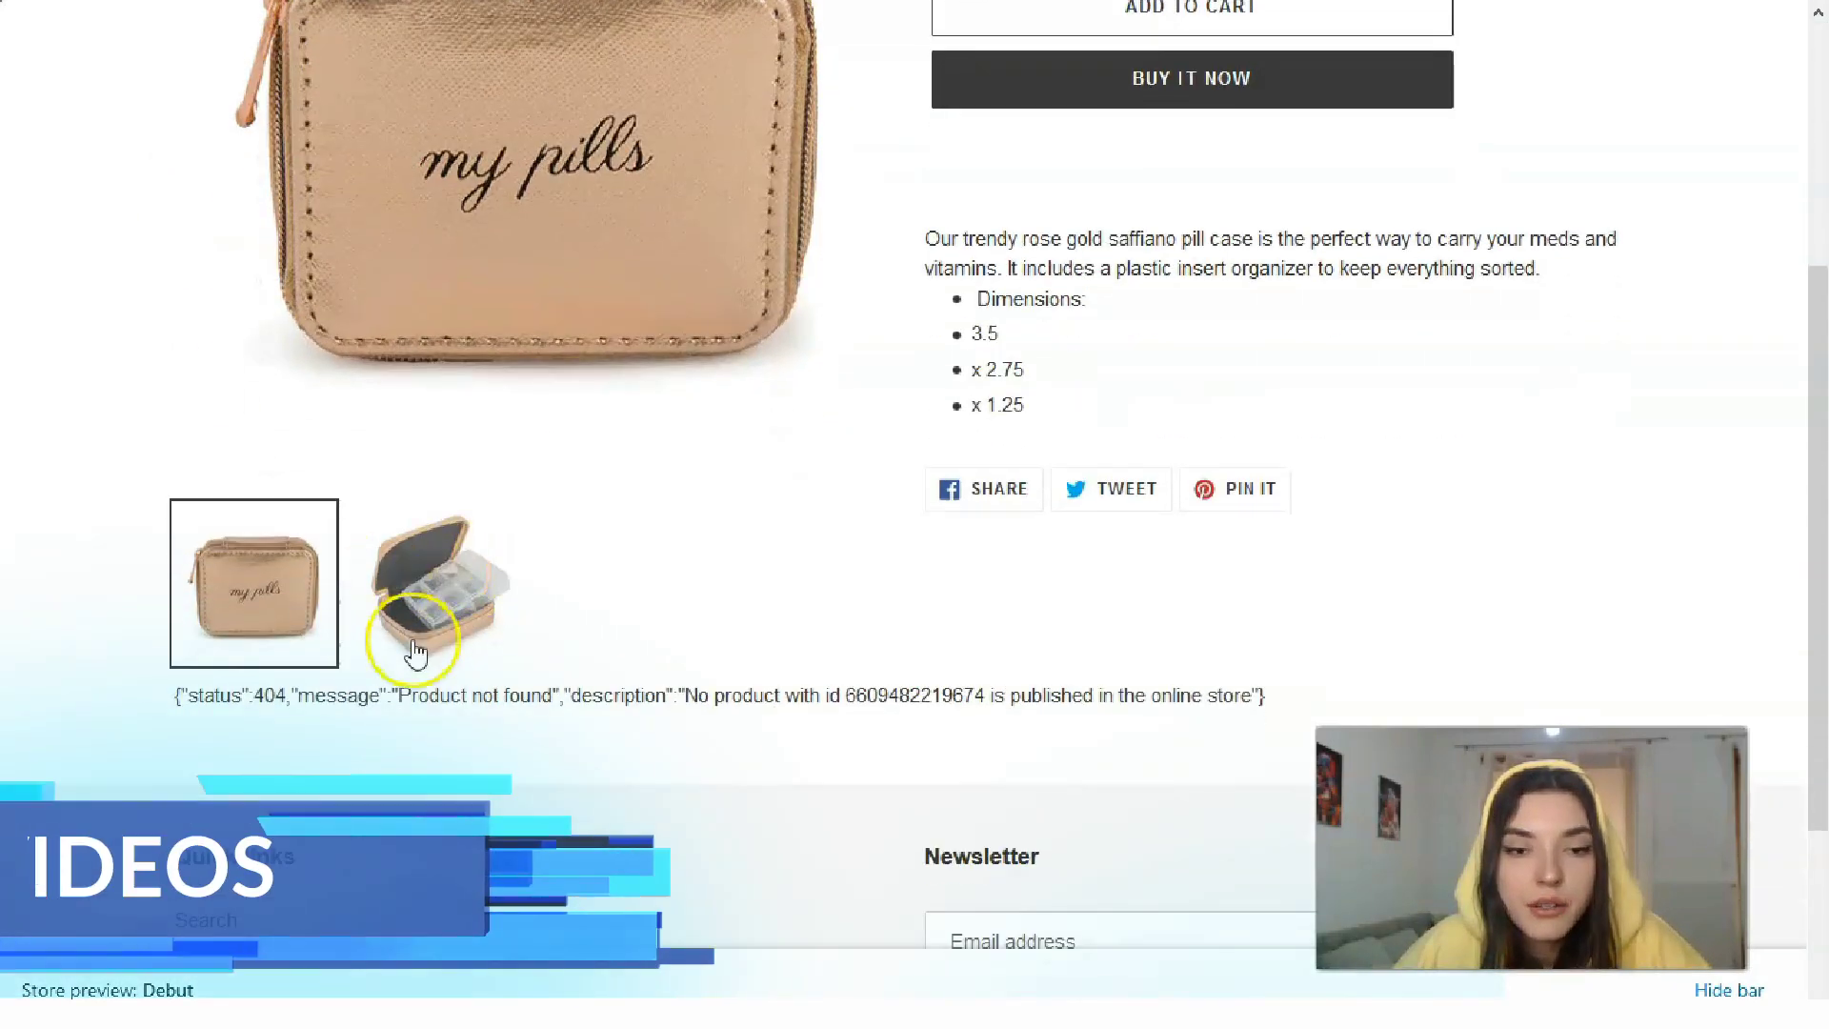
{"action": "scroll", "coordinate": [628, 496], "scroll_direction": "up", "scroll_amount": 1}
{"action": "scroll", "coordinate": [496, 645], "scroll_direction": "down", "scroll_amount": 3}
{"action": "scroll", "coordinate": [1139, 514], "scroll_direction": "up", "scroll_amount": 4}
{"action": "scroll", "coordinate": [959, 600], "scroll_direction": "up", "scroll_amount": 1}
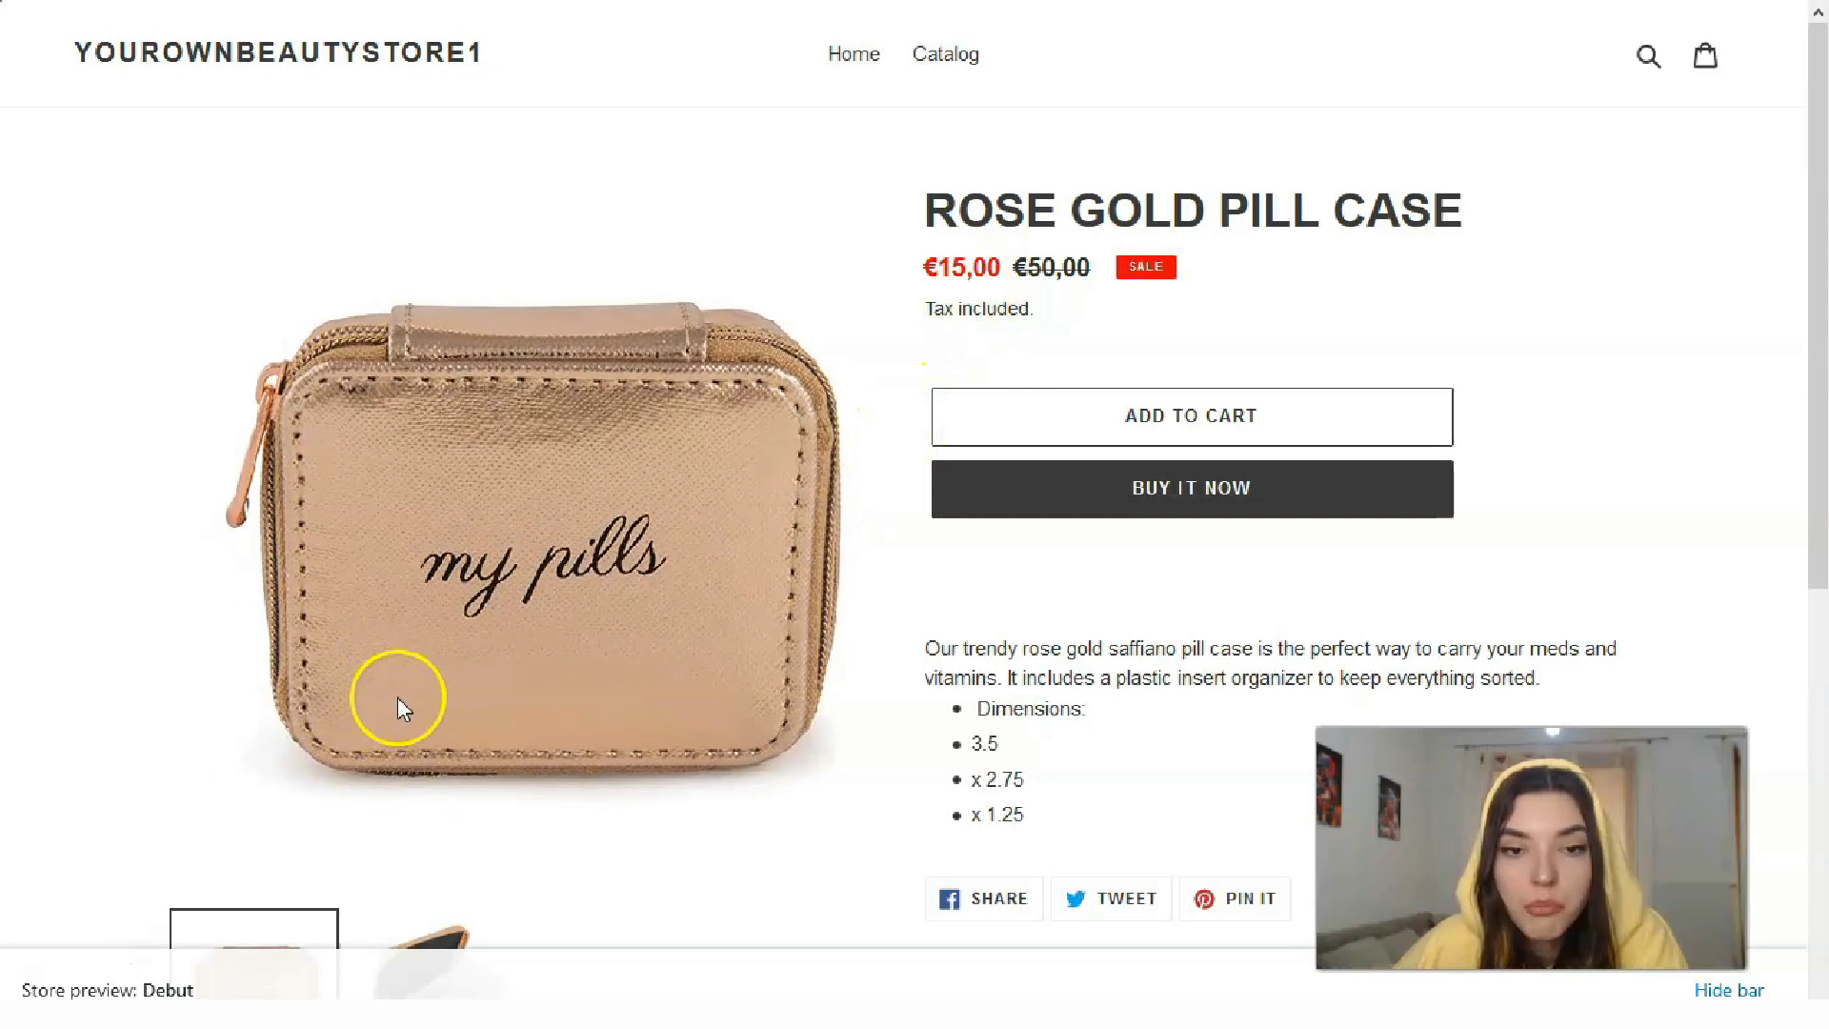
- Show the first product photo on the rose gold storefront page
{"action": "scroll", "coordinate": [425, 670], "scroll_direction": "down", "scroll_amount": 1}
{"action": "scroll", "coordinate": [426, 671], "scroll_direction": "up", "scroll_amount": 1}
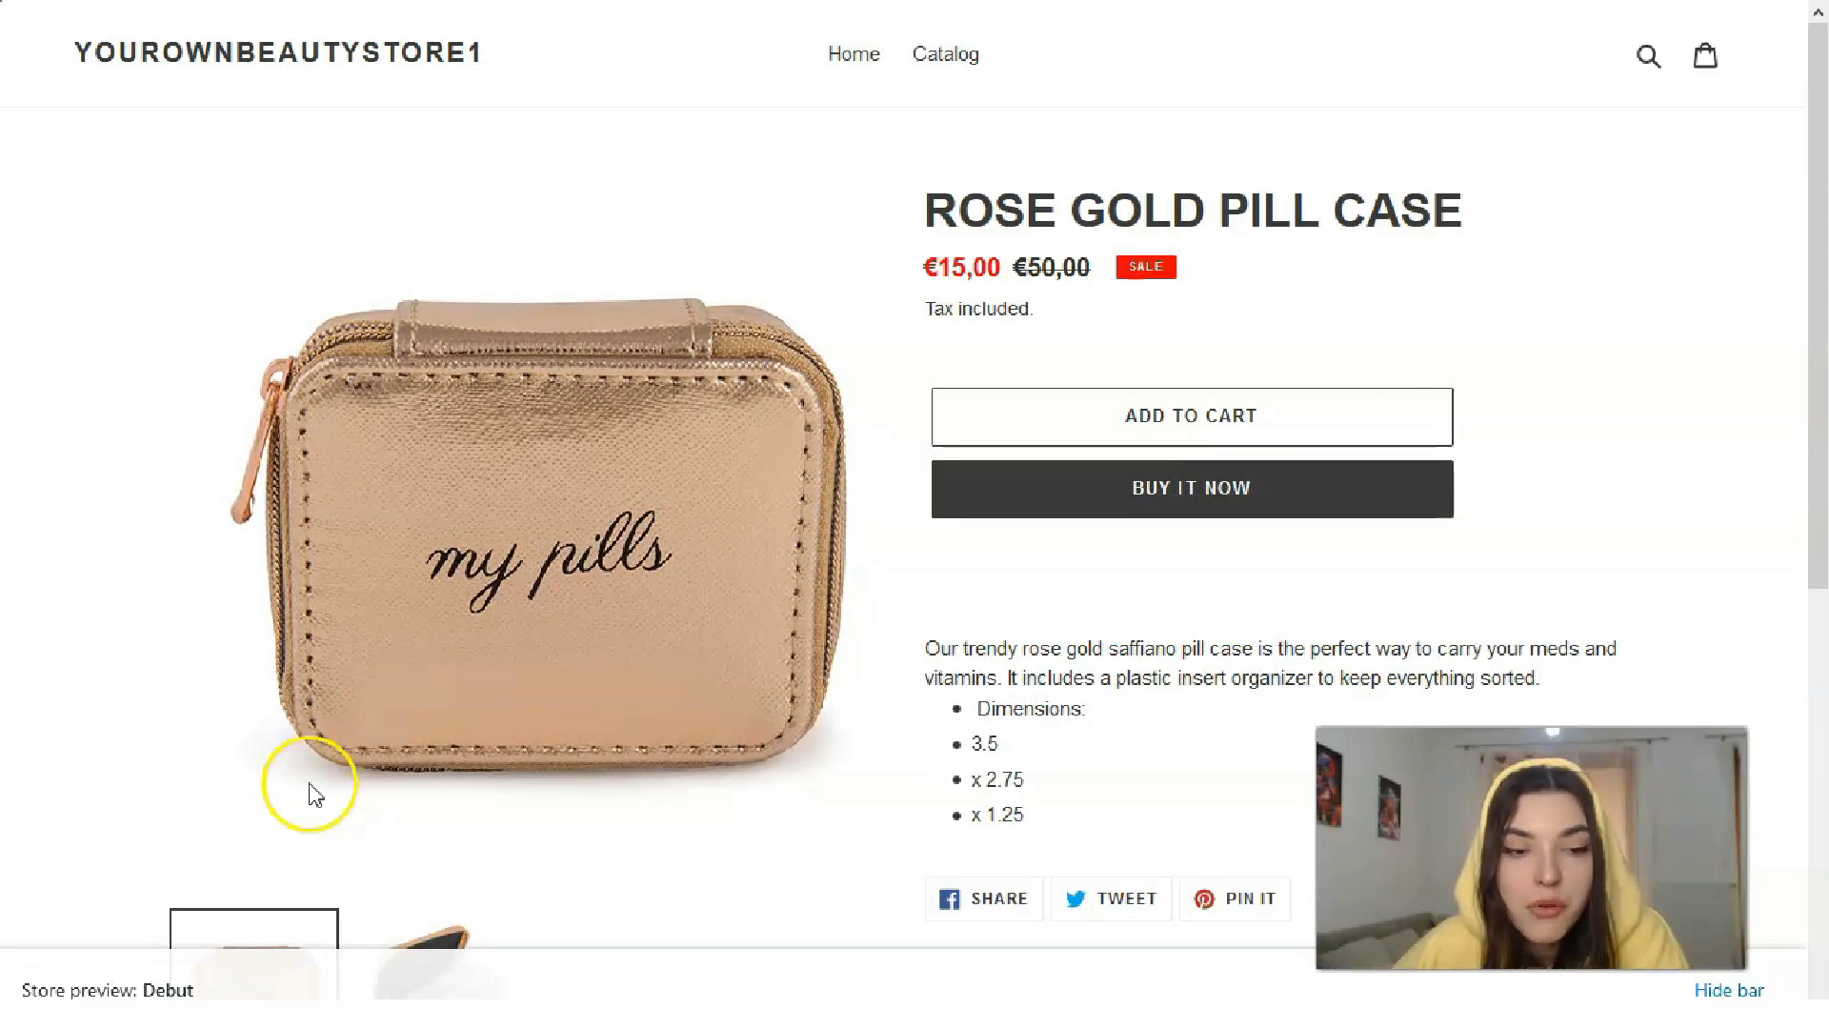
{"action": "left_click", "coordinate": [202, 934]}
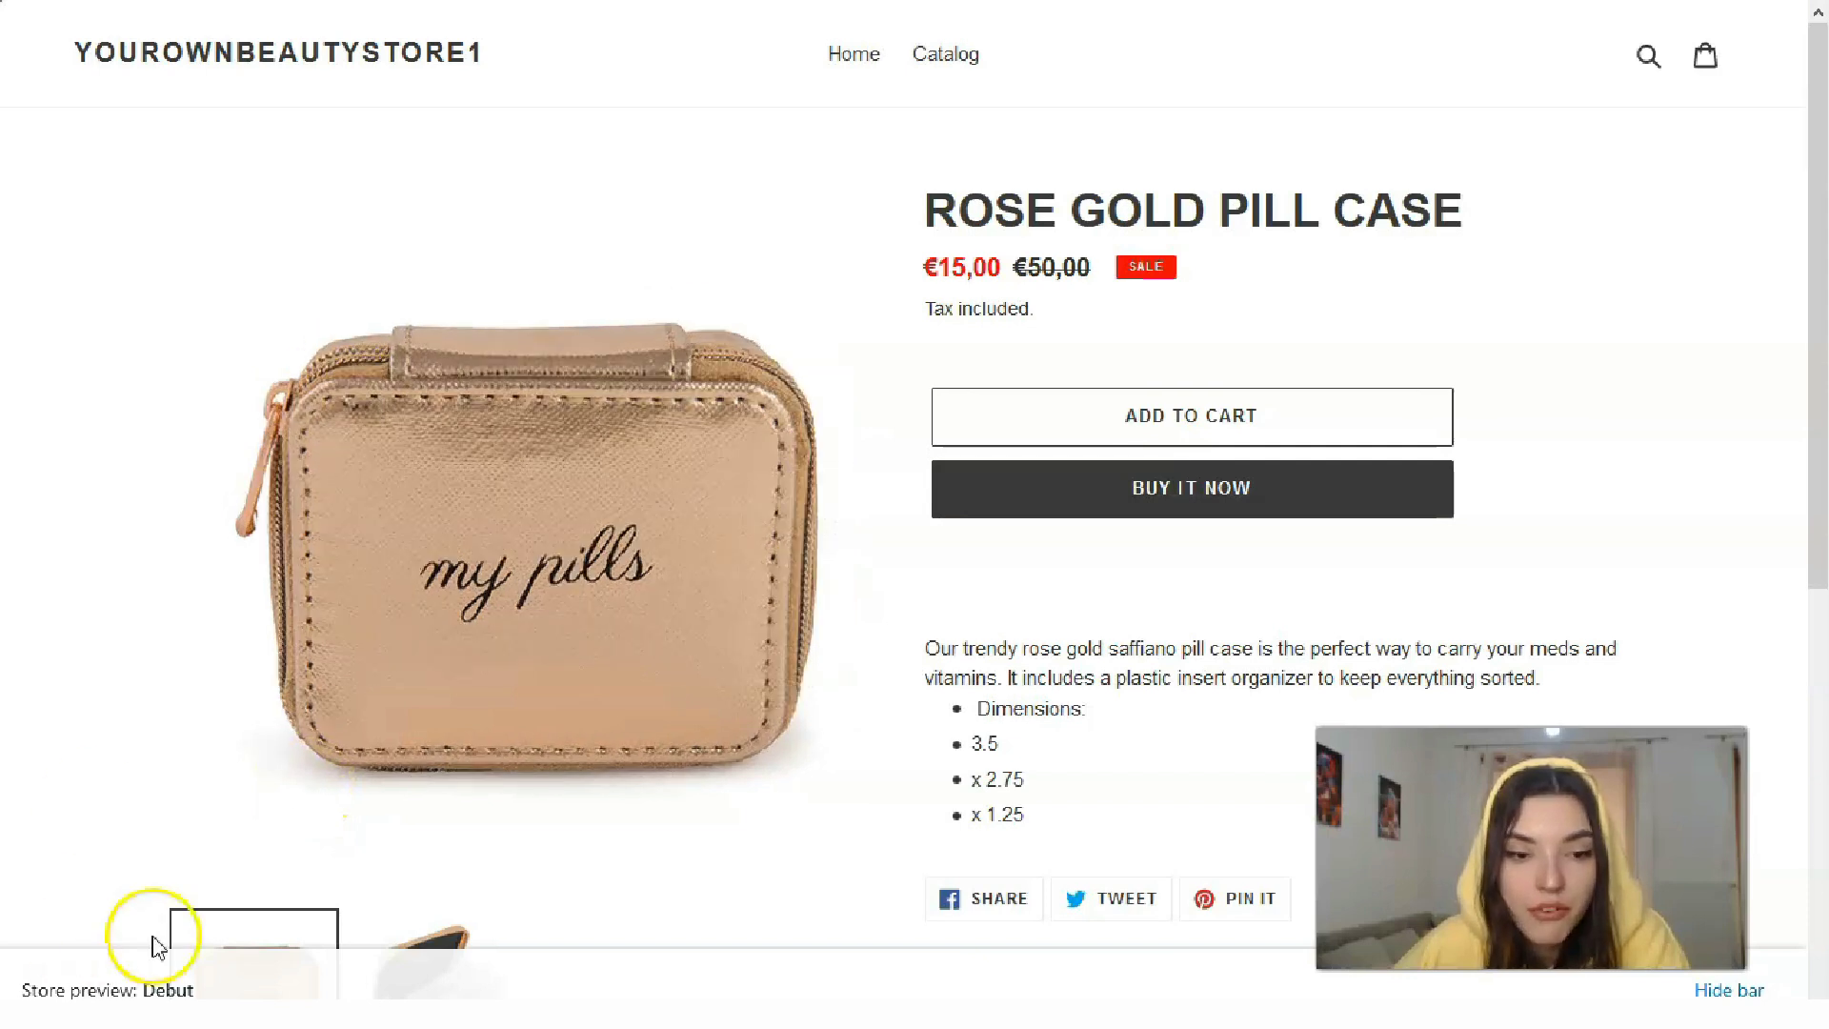
- Add and save GOLD GLITTER PILL CASE at €15 (compare €50), SKU #M31076, quantity 1
{"action": "key", "text": "ctrl+w"}
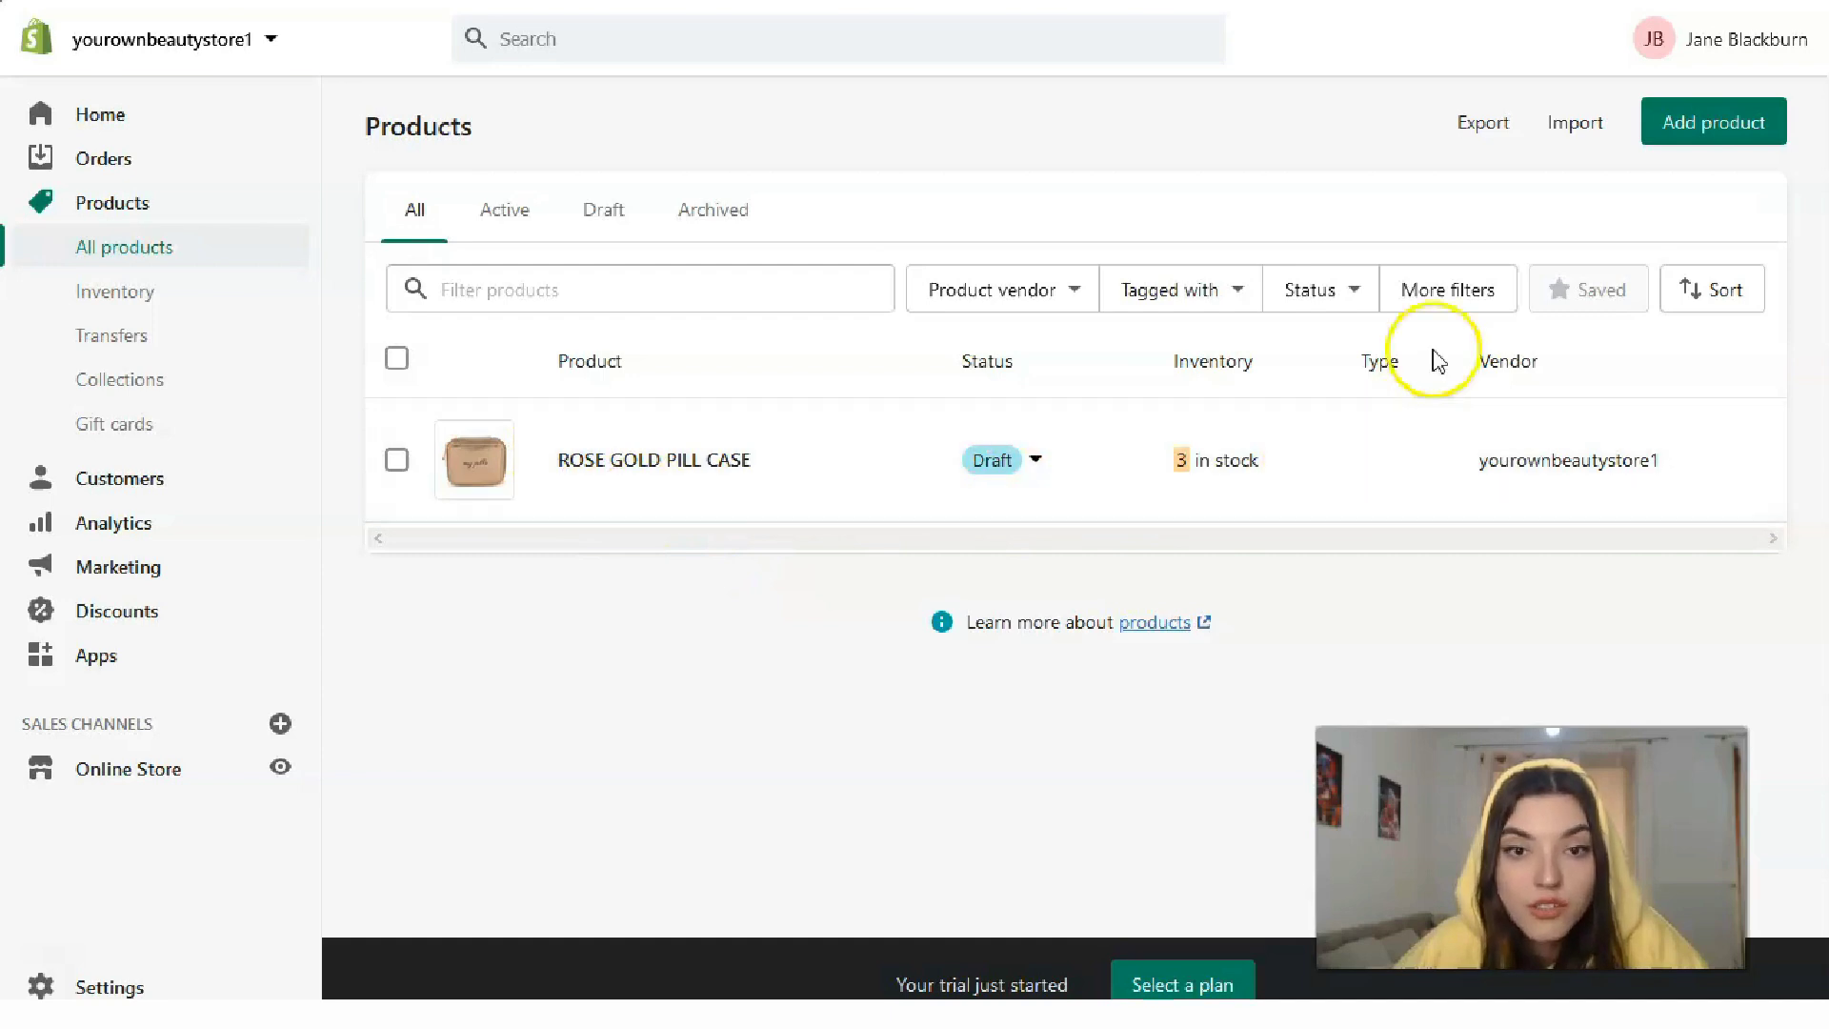
{"action": "left_click", "coordinate": [1658, 143]}
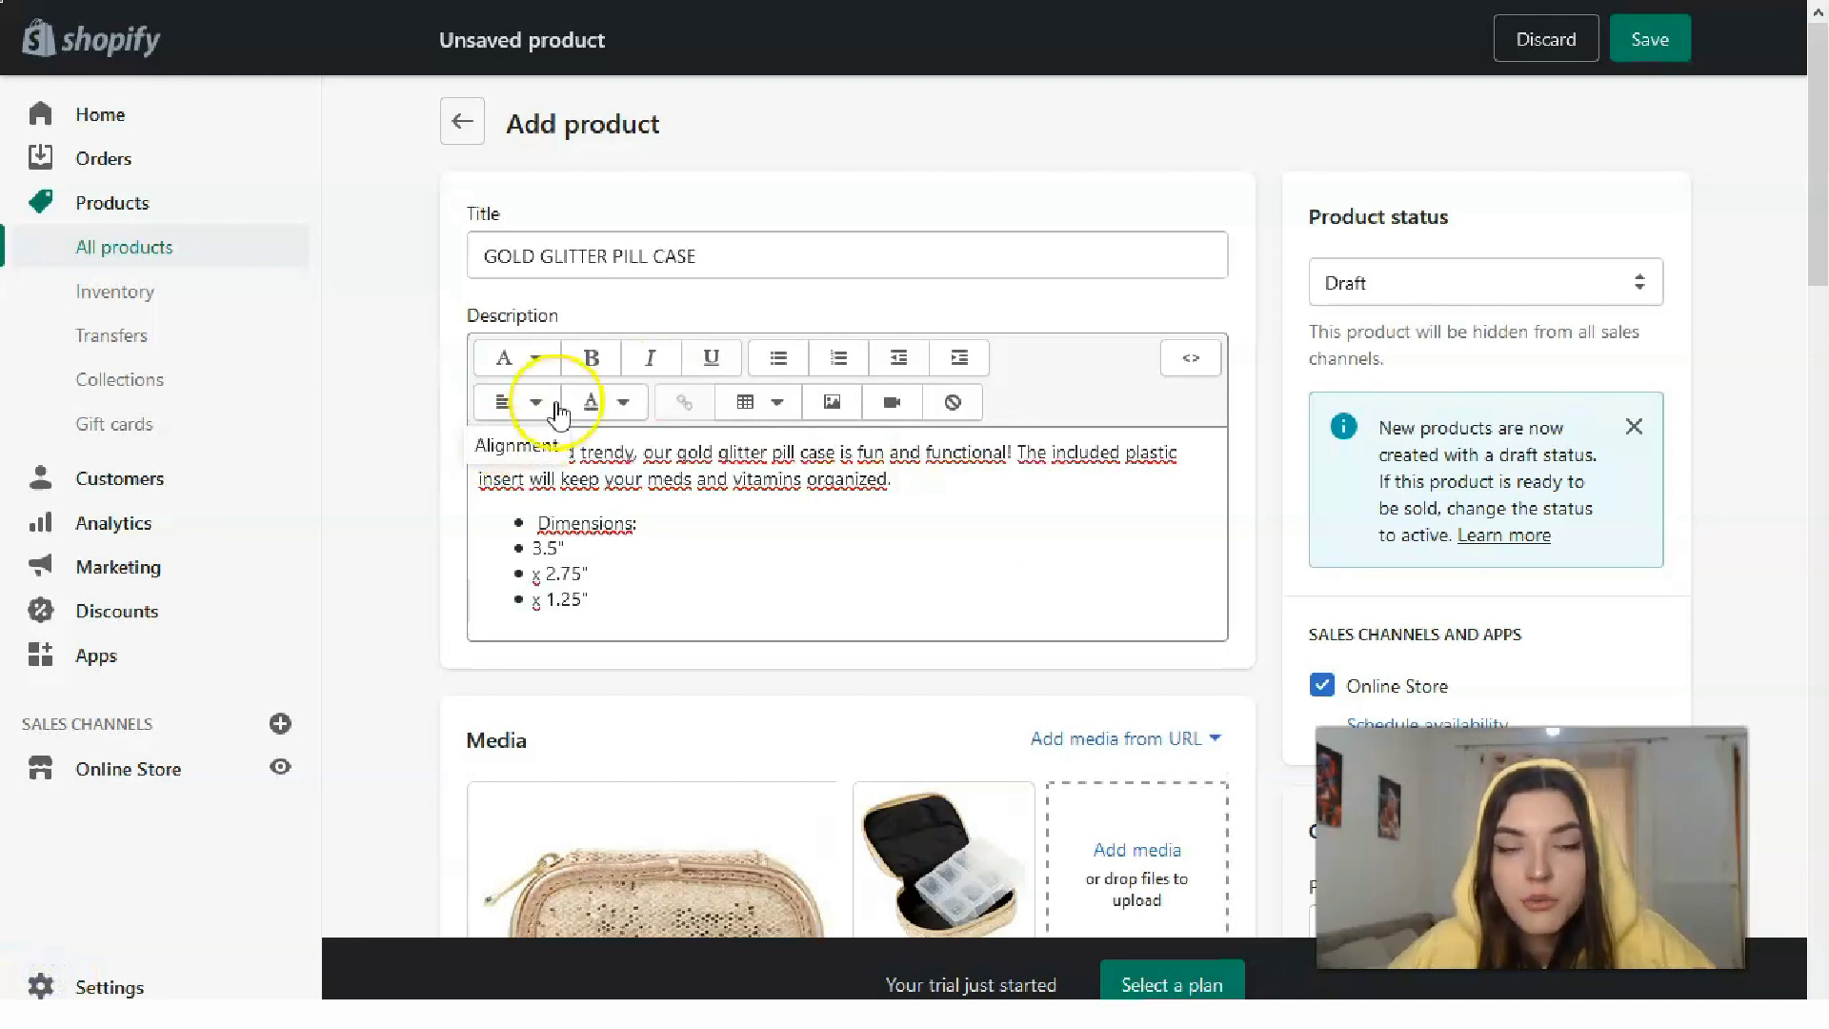
{"action": "scroll", "coordinate": [506, 474], "scroll_direction": "down", "scroll_amount": 3}
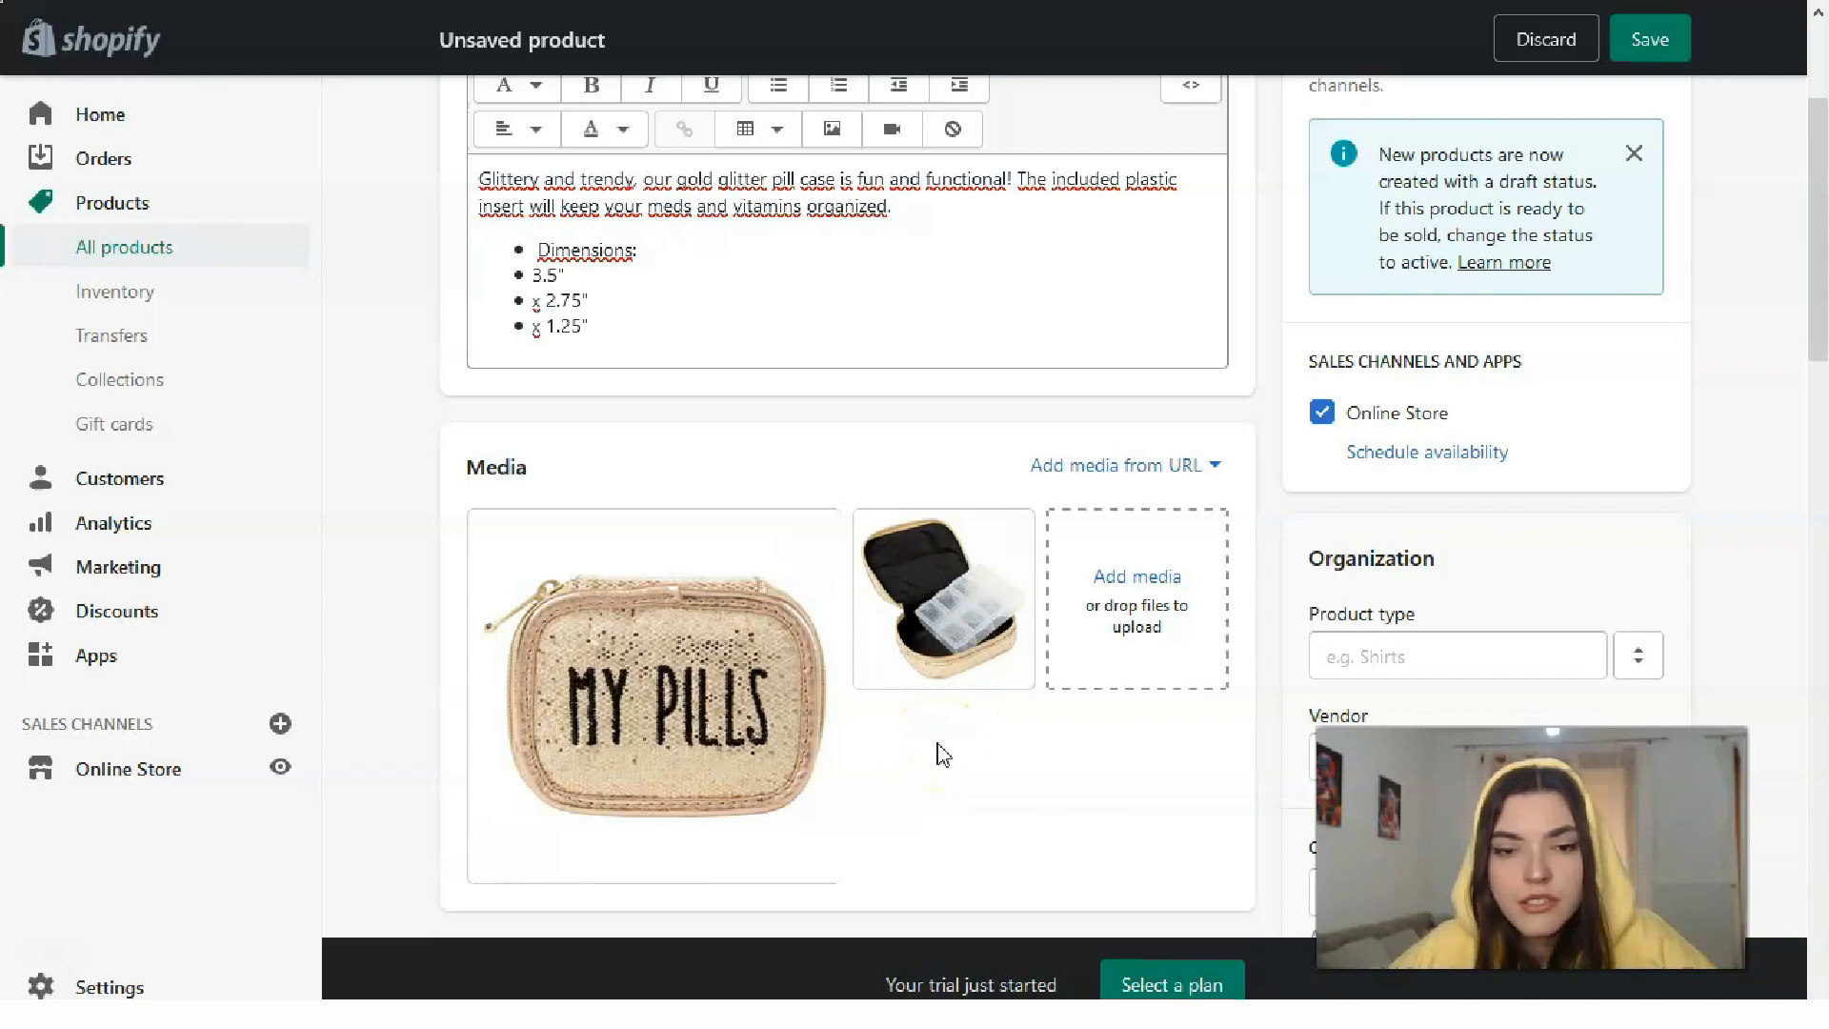
{"action": "scroll", "coordinate": [816, 592], "scroll_direction": "up", "scroll_amount": 3}
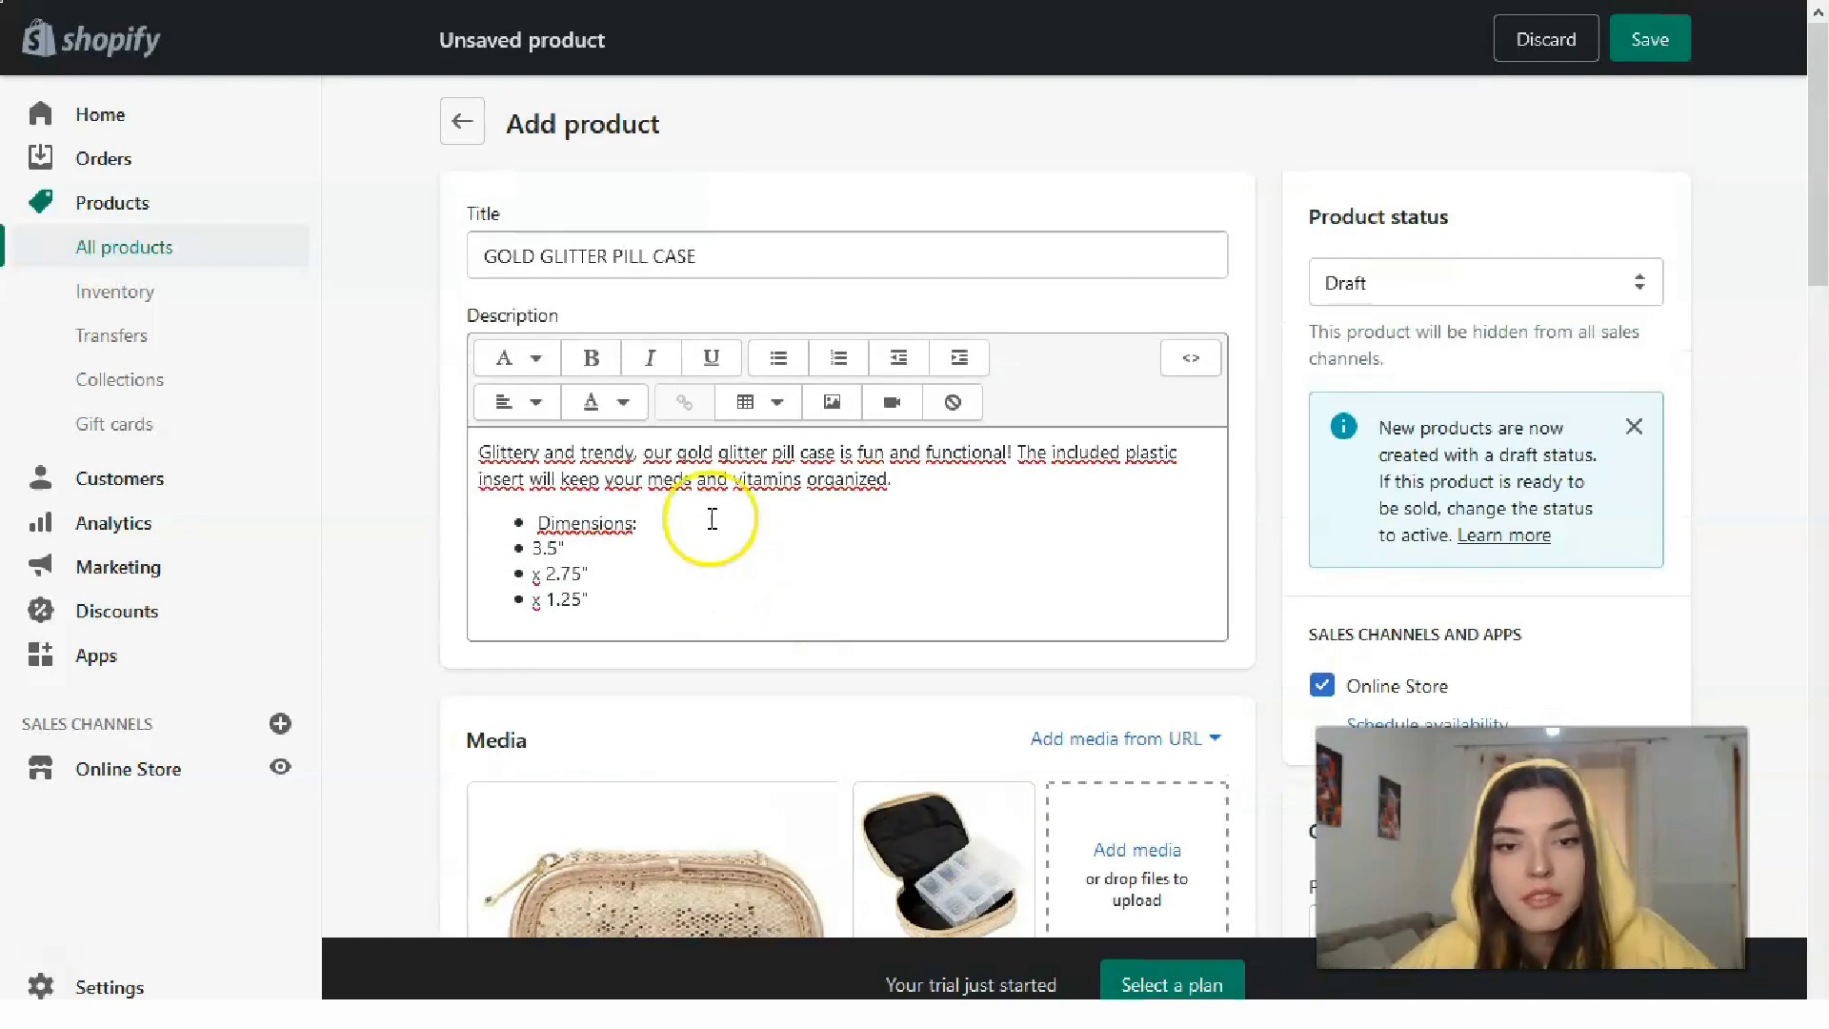
{"action": "scroll", "coordinate": [686, 266], "scroll_direction": "down", "scroll_amount": 12}
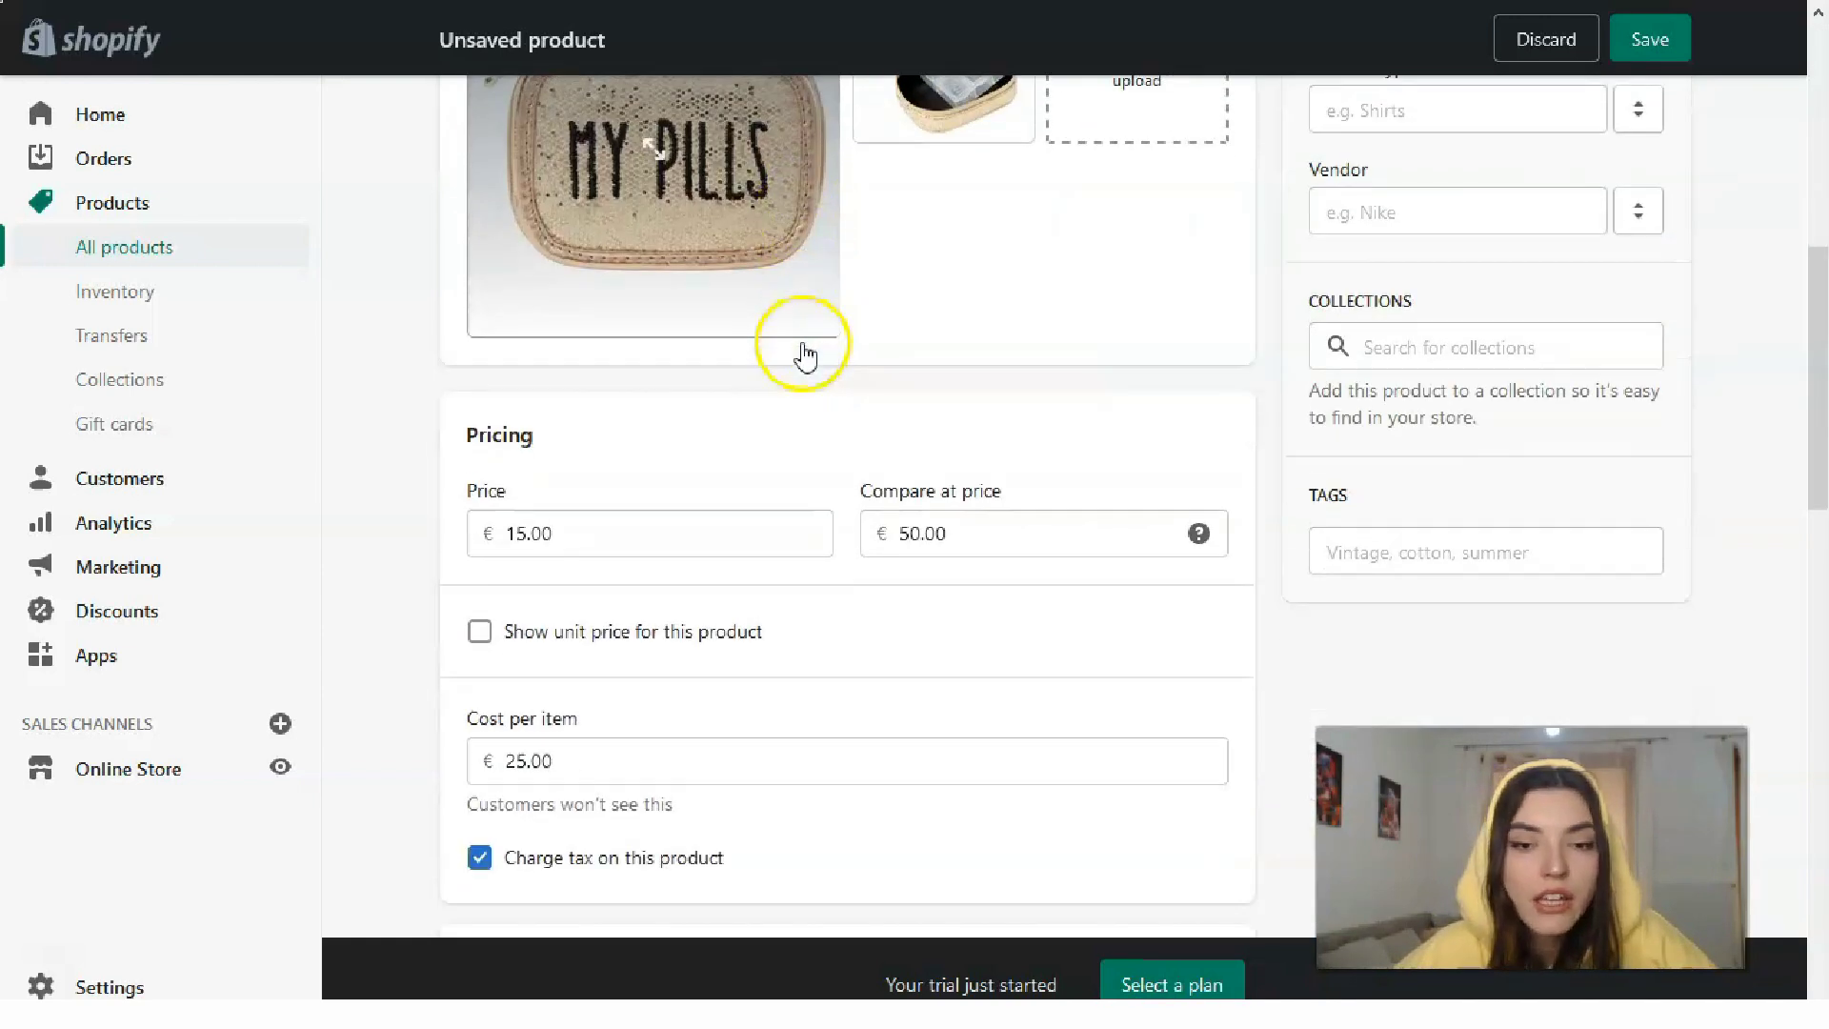
{"action": "scroll", "coordinate": [584, 524], "scroll_direction": "down", "scroll_amount": 2}
{"action": "scroll", "coordinate": [1073, 763], "scroll_direction": "down", "scroll_amount": 5}
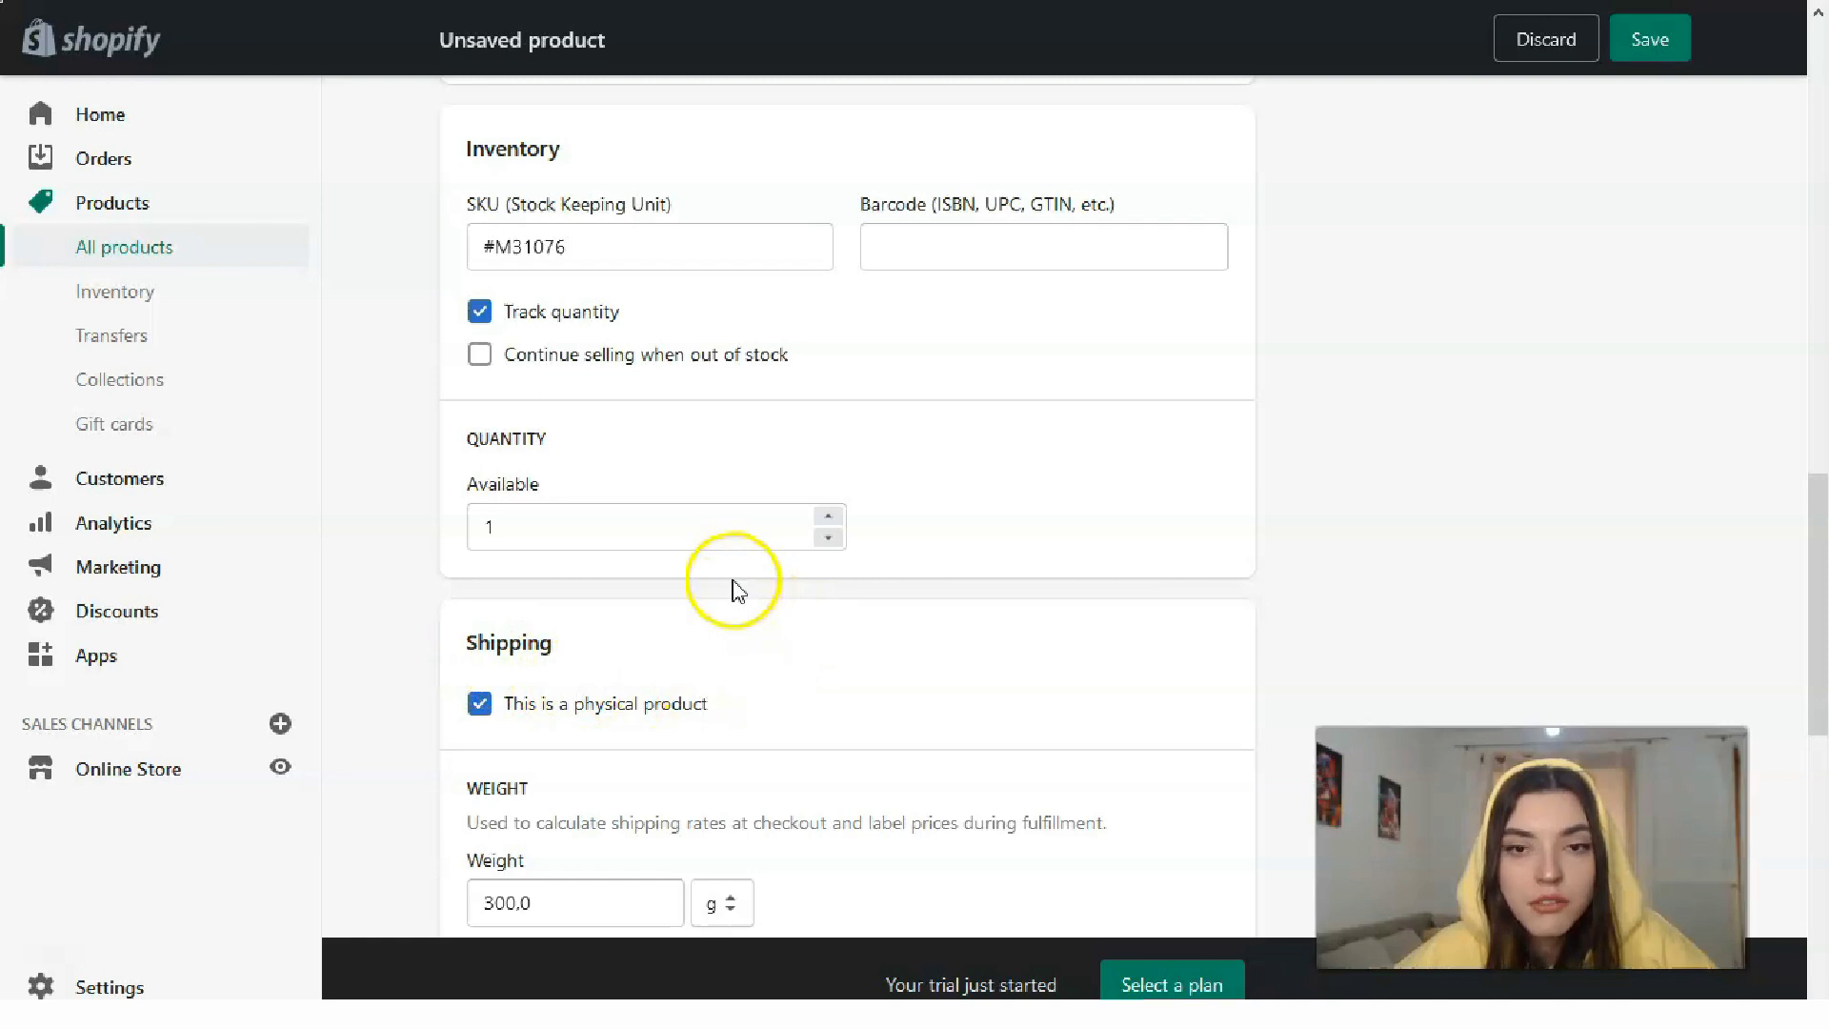
{"action": "scroll", "coordinate": [736, 584], "scroll_direction": "down", "scroll_amount": 2}
{"action": "scroll", "coordinate": [741, 595], "scroll_direction": "down", "scroll_amount": 5}
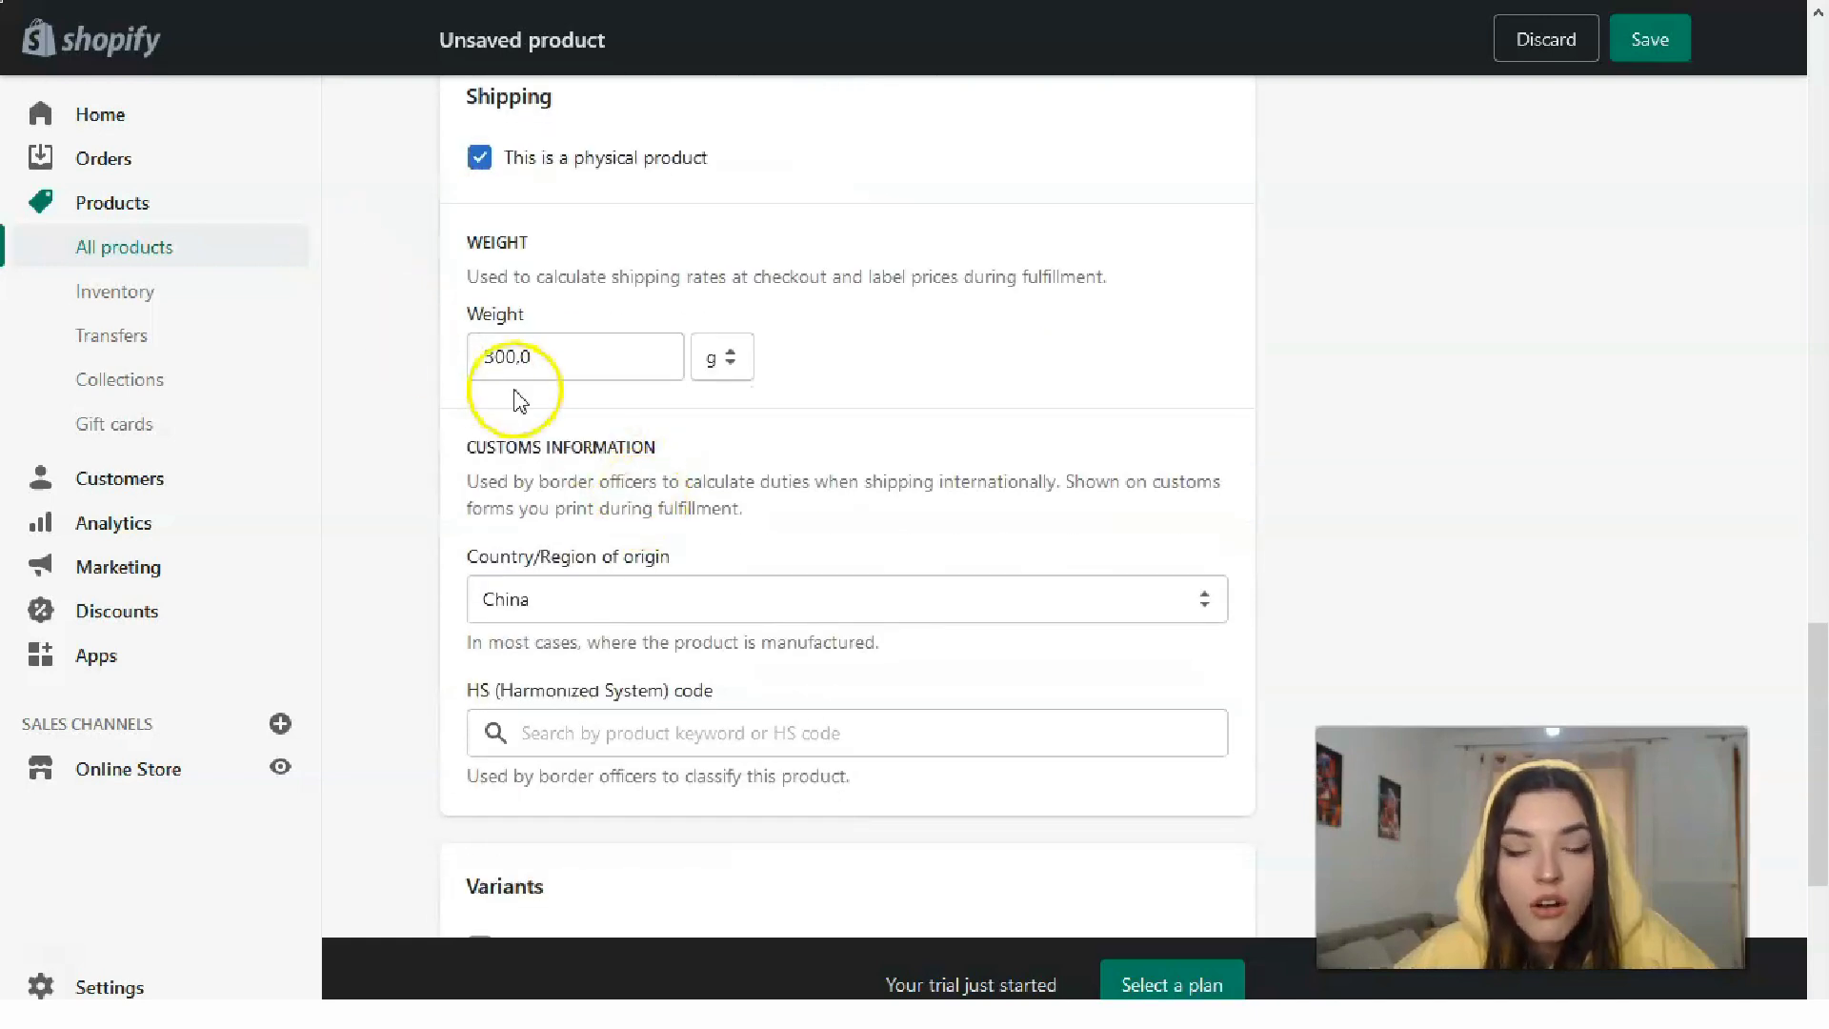
{"action": "scroll", "coordinate": [522, 409], "scroll_direction": "down", "scroll_amount": 3}
{"action": "scroll", "coordinate": [523, 433], "scroll_direction": "down", "scroll_amount": 2}
{"action": "scroll", "coordinate": [525, 433], "scroll_direction": "up", "scroll_amount": 15}
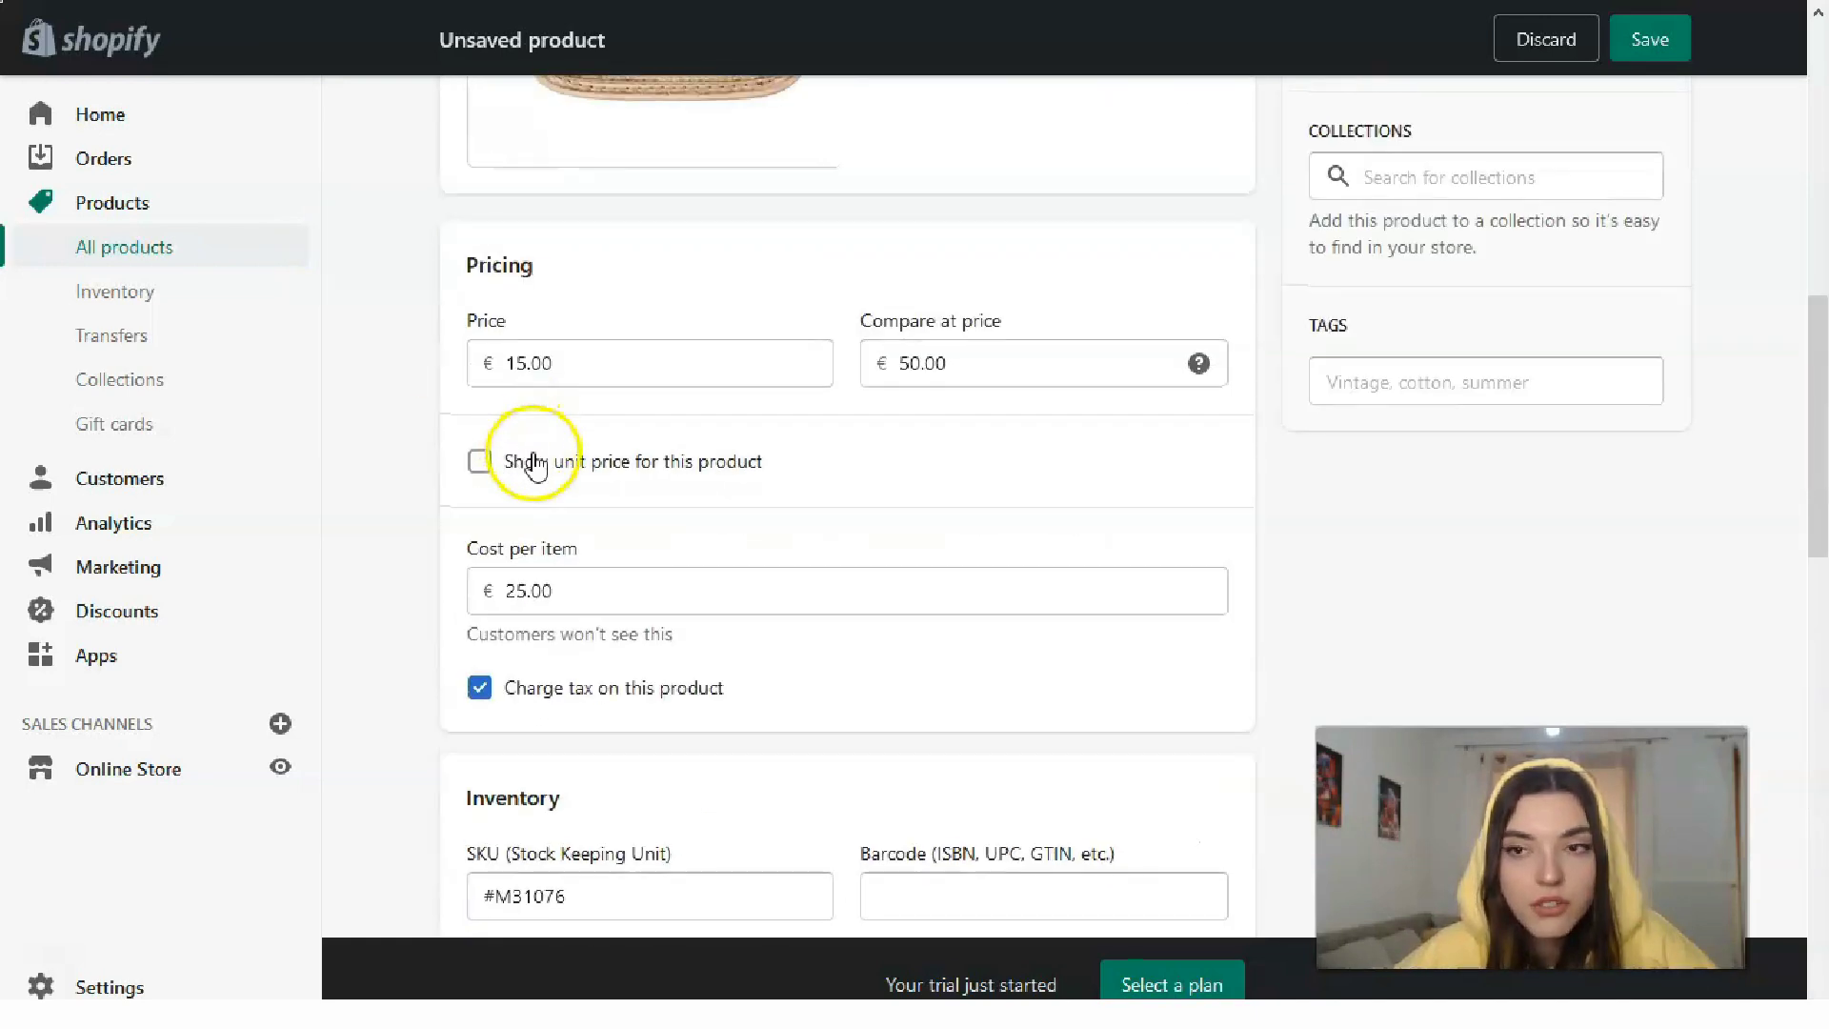
{"action": "left_click", "coordinate": [1649, 45]}
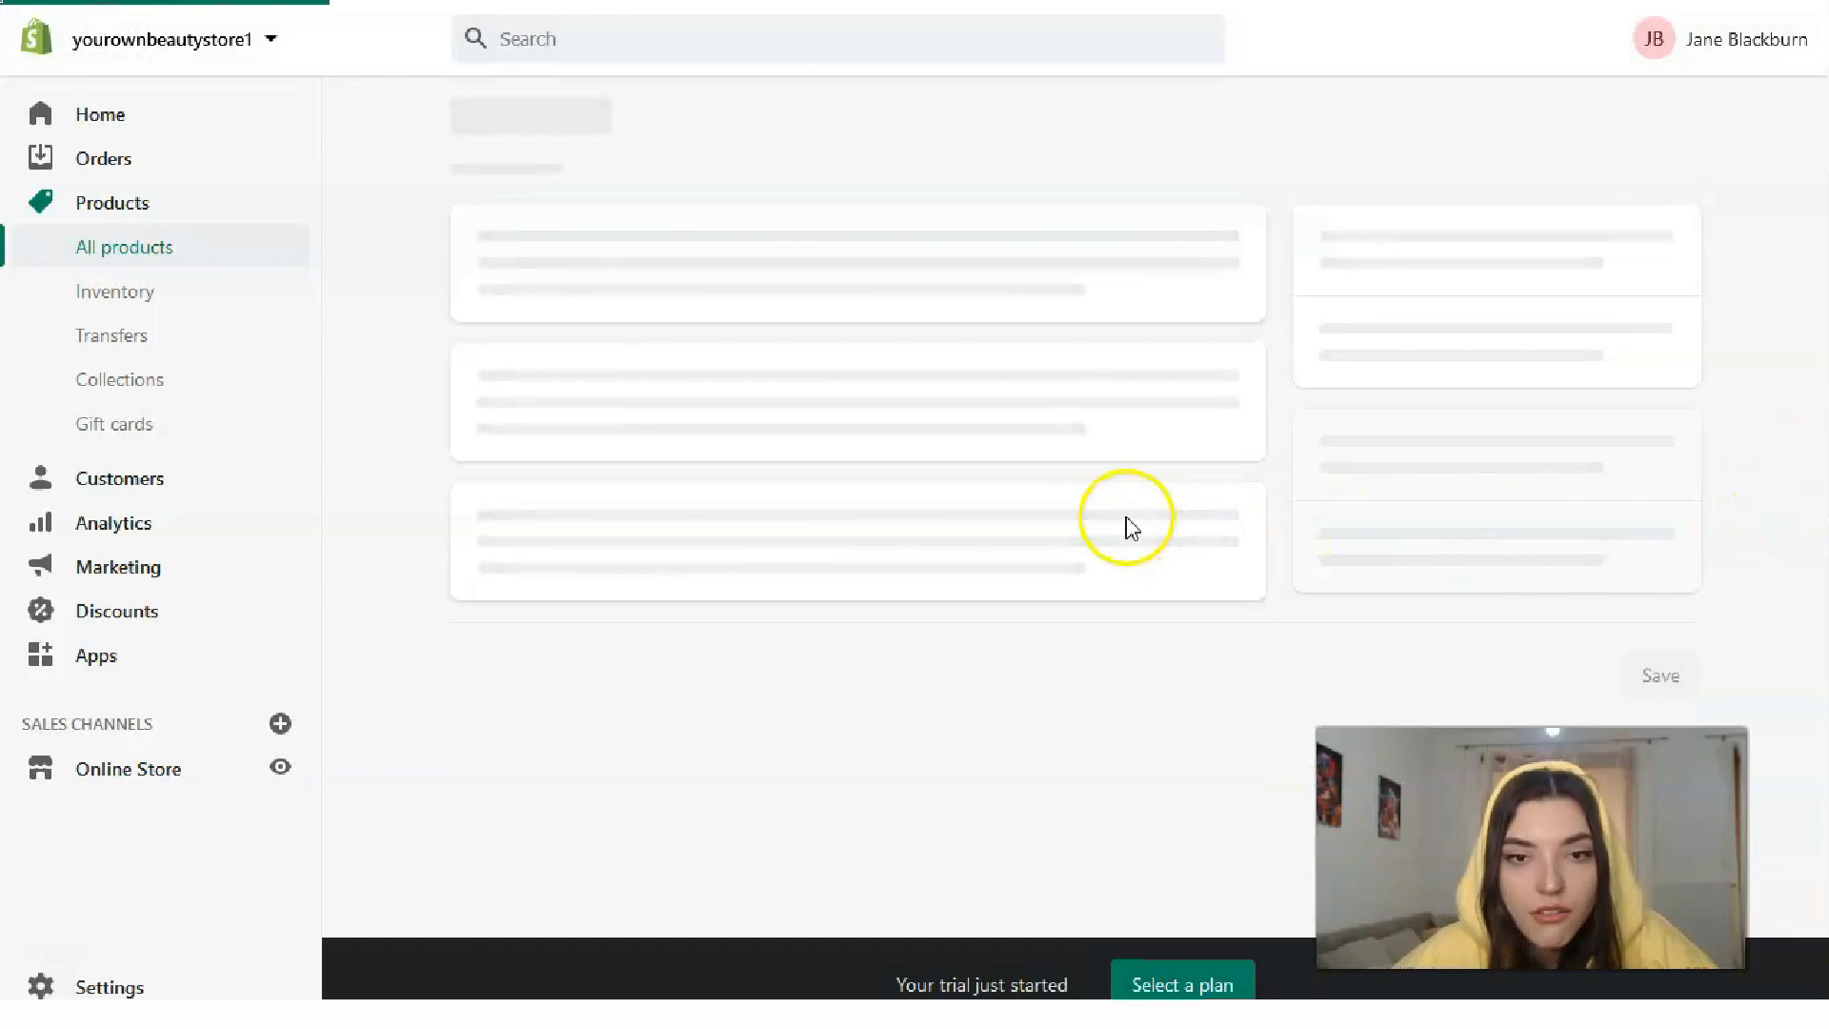
- Go back to All products, listing the gold glitter, leopard and rose gold pill case drafts
{"action": "left_click", "coordinate": [170, 251]}
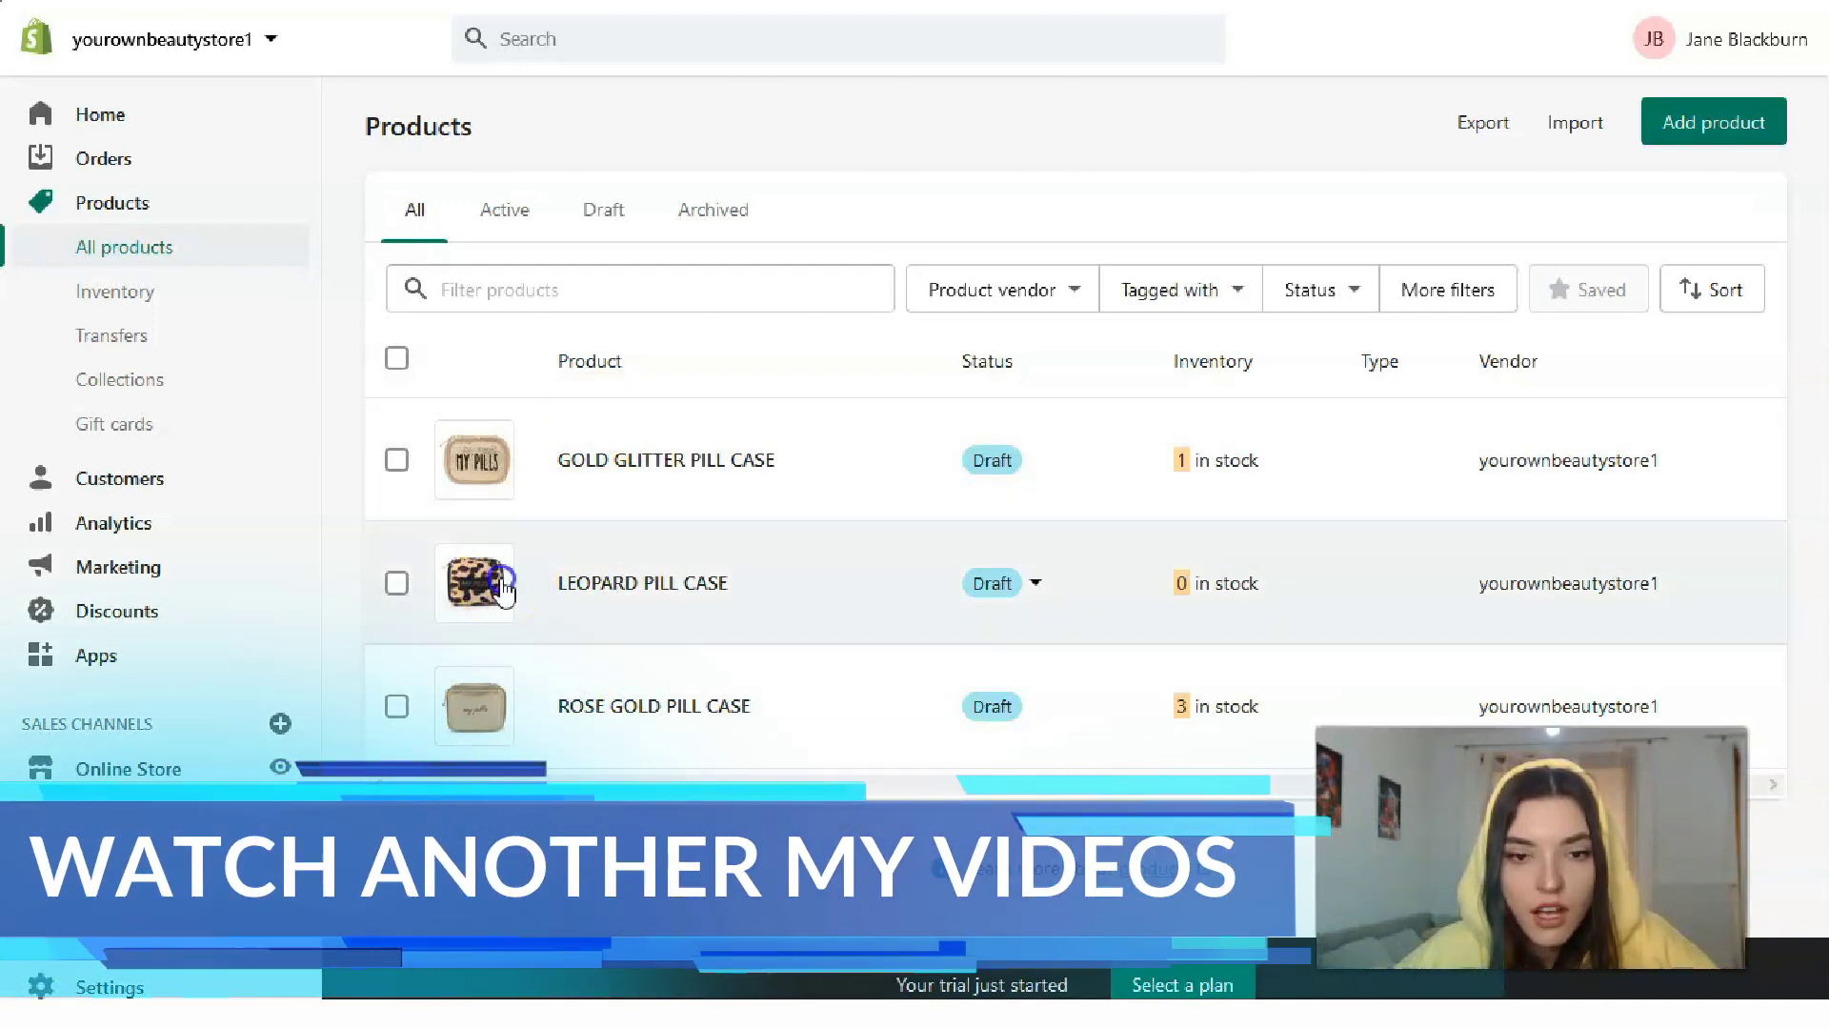
- Open LEOPARD PILL CASE and review its €30 price, €70 compare-at price and zero stock
{"action": "left_click", "coordinate": [653, 583]}
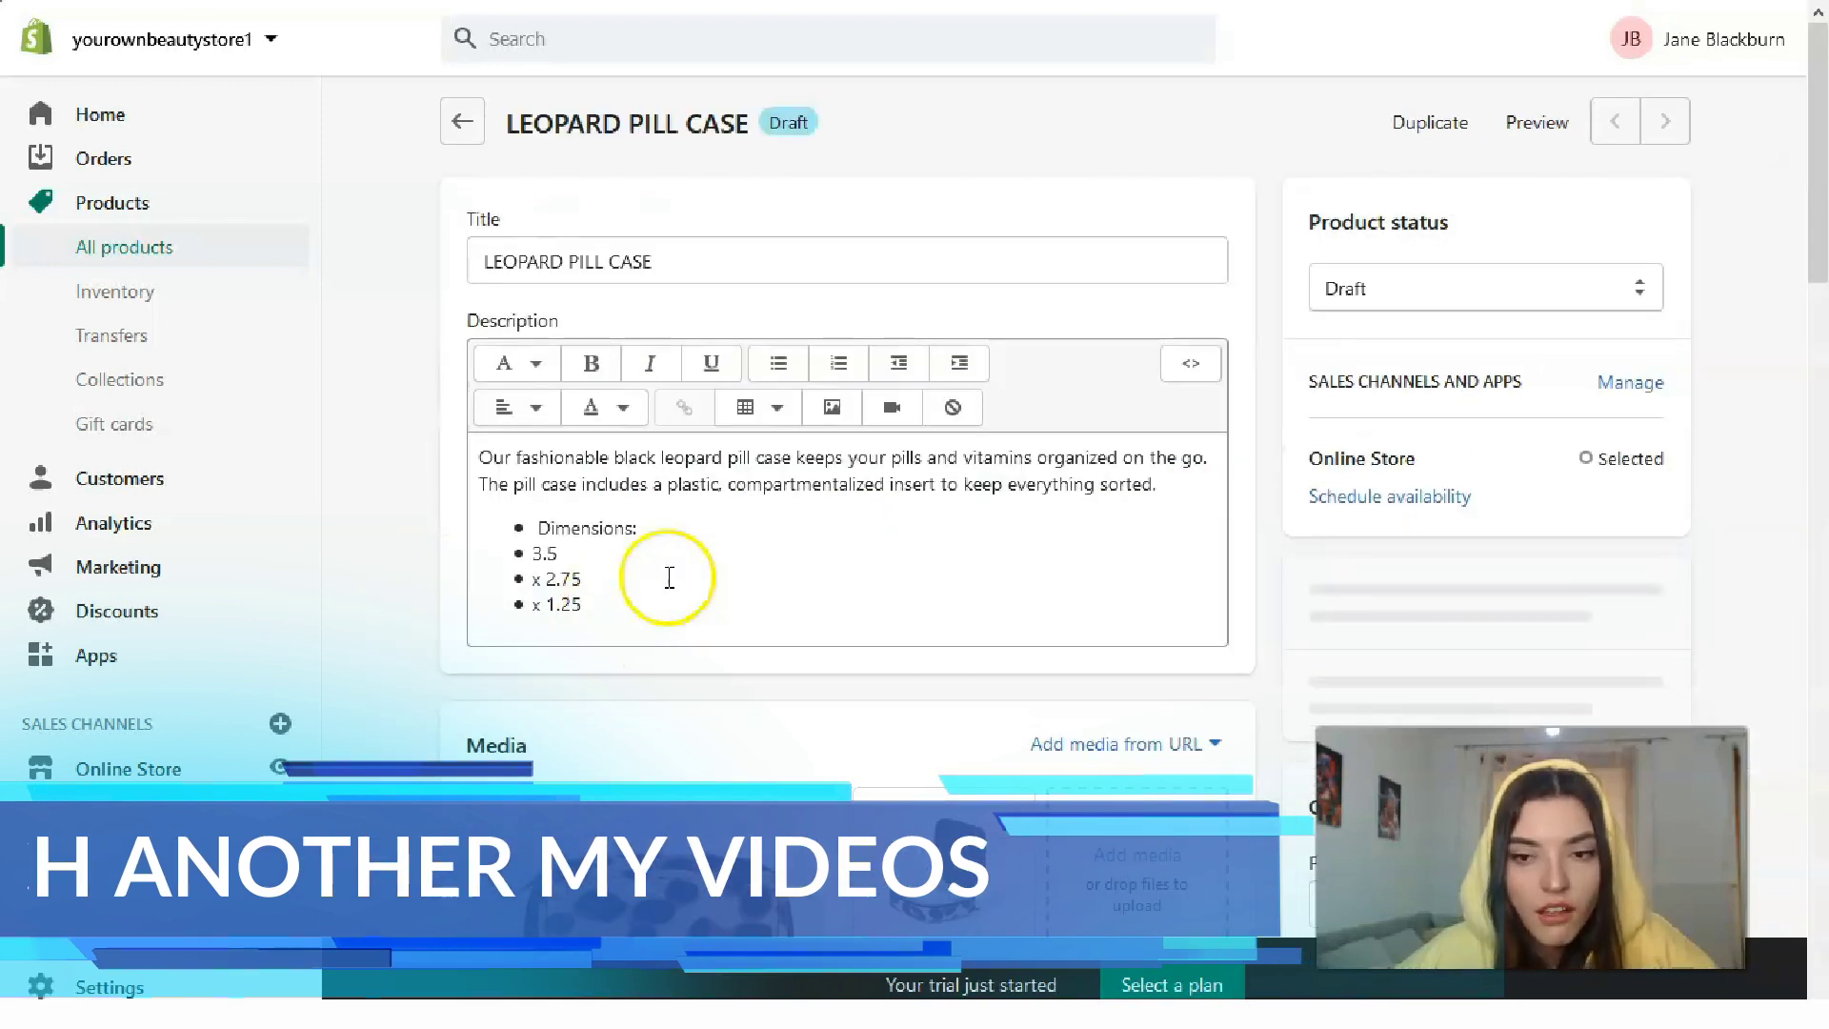
{"action": "scroll", "coordinate": [829, 381], "scroll_direction": "down", "scroll_amount": 12}
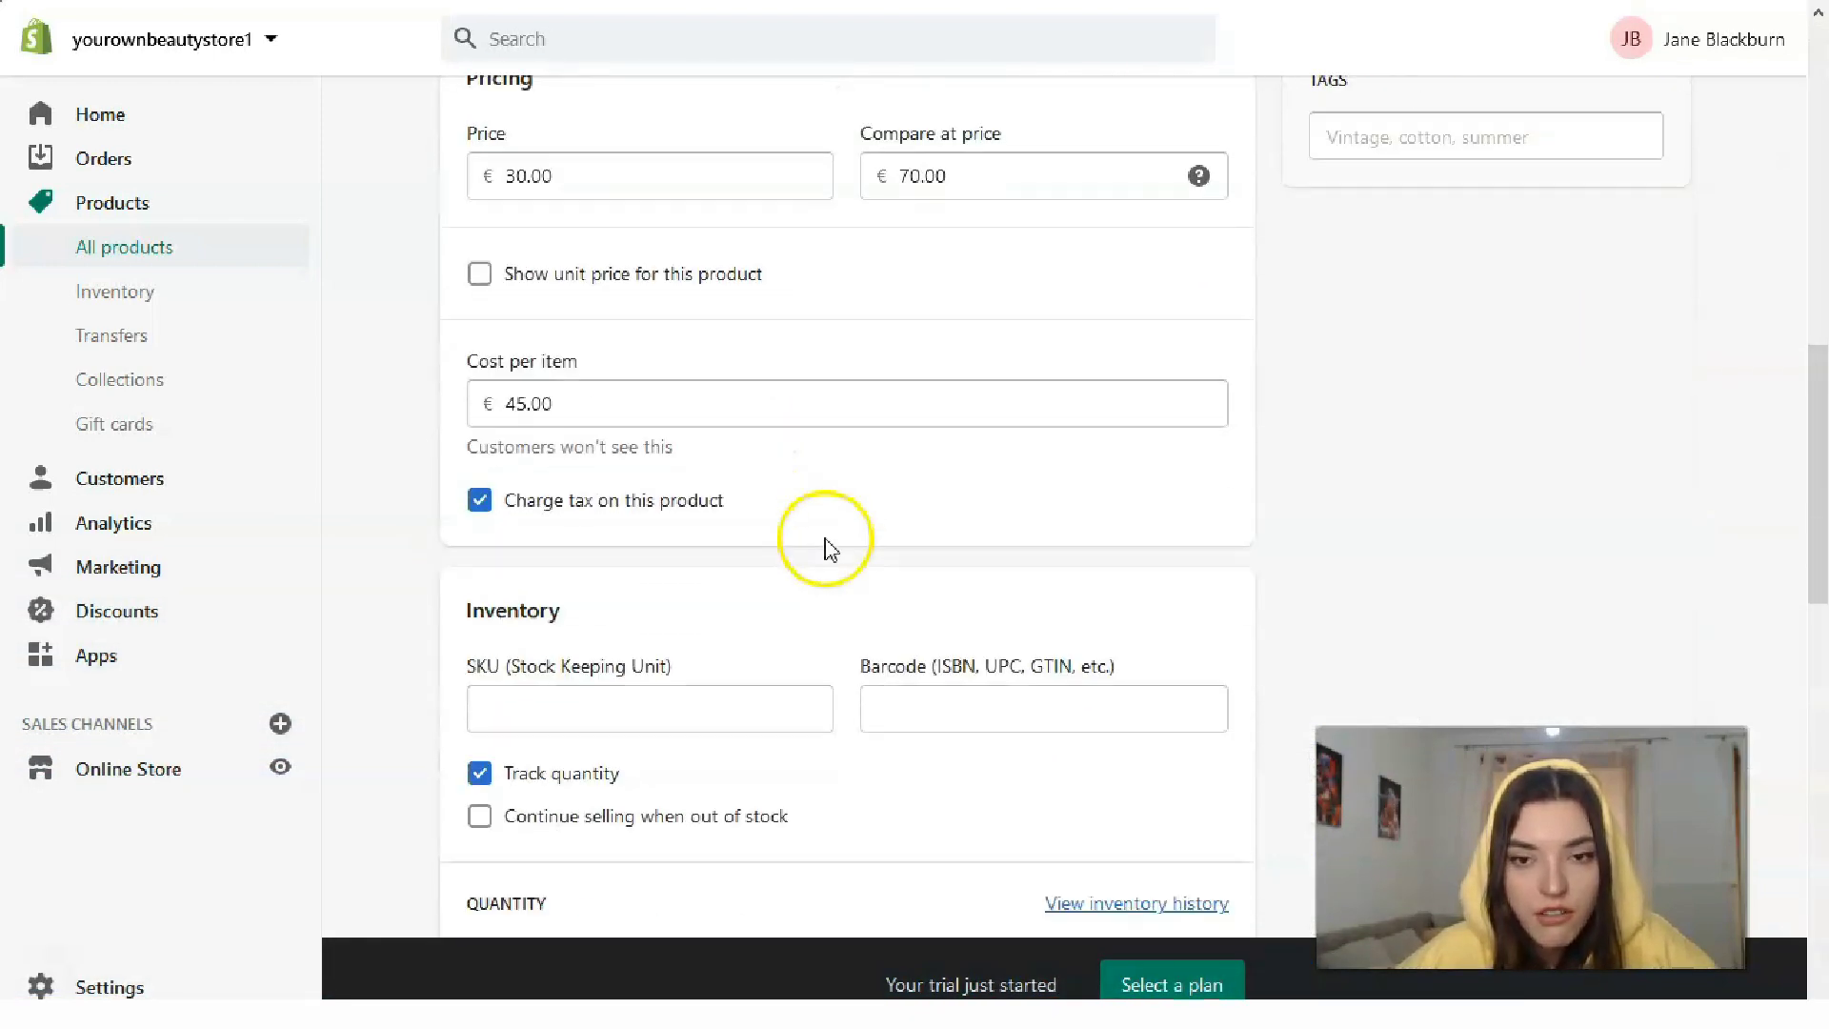
{"action": "scroll", "coordinate": [827, 562], "scroll_direction": "down", "scroll_amount": 5}
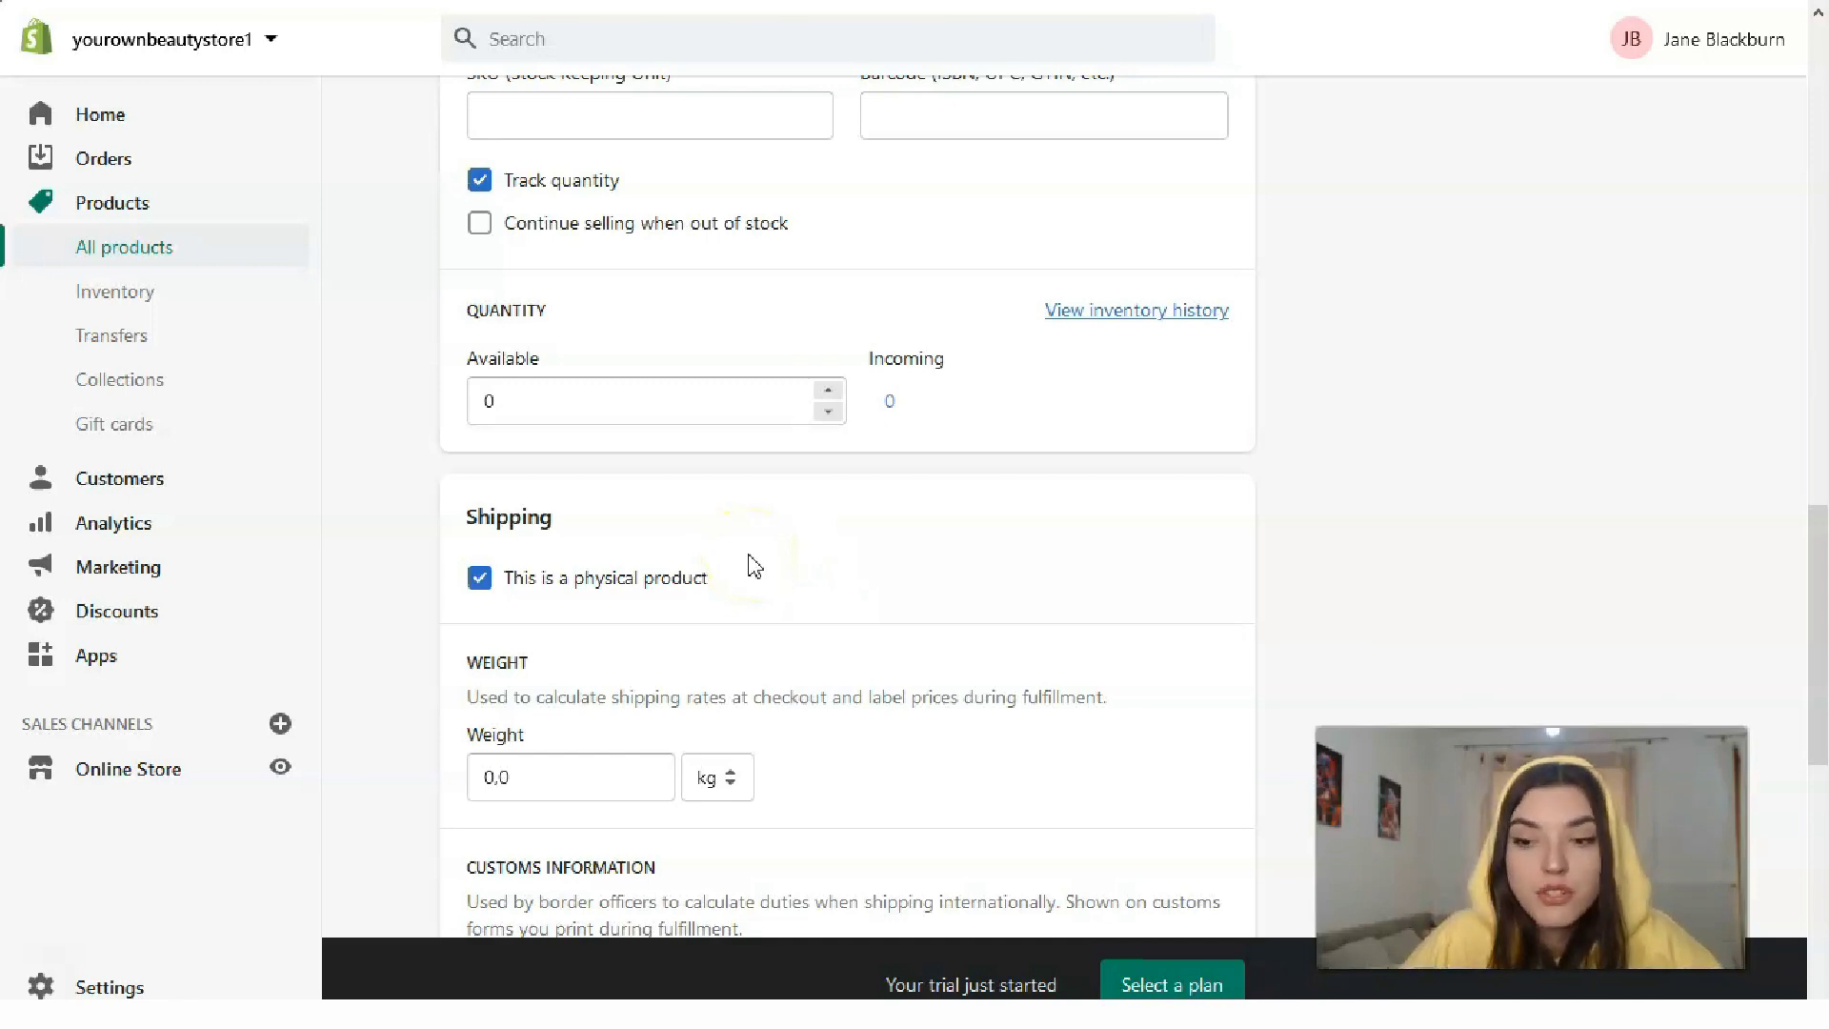
{"action": "scroll", "coordinate": [804, 653], "scroll_direction": "down", "scroll_amount": 4}
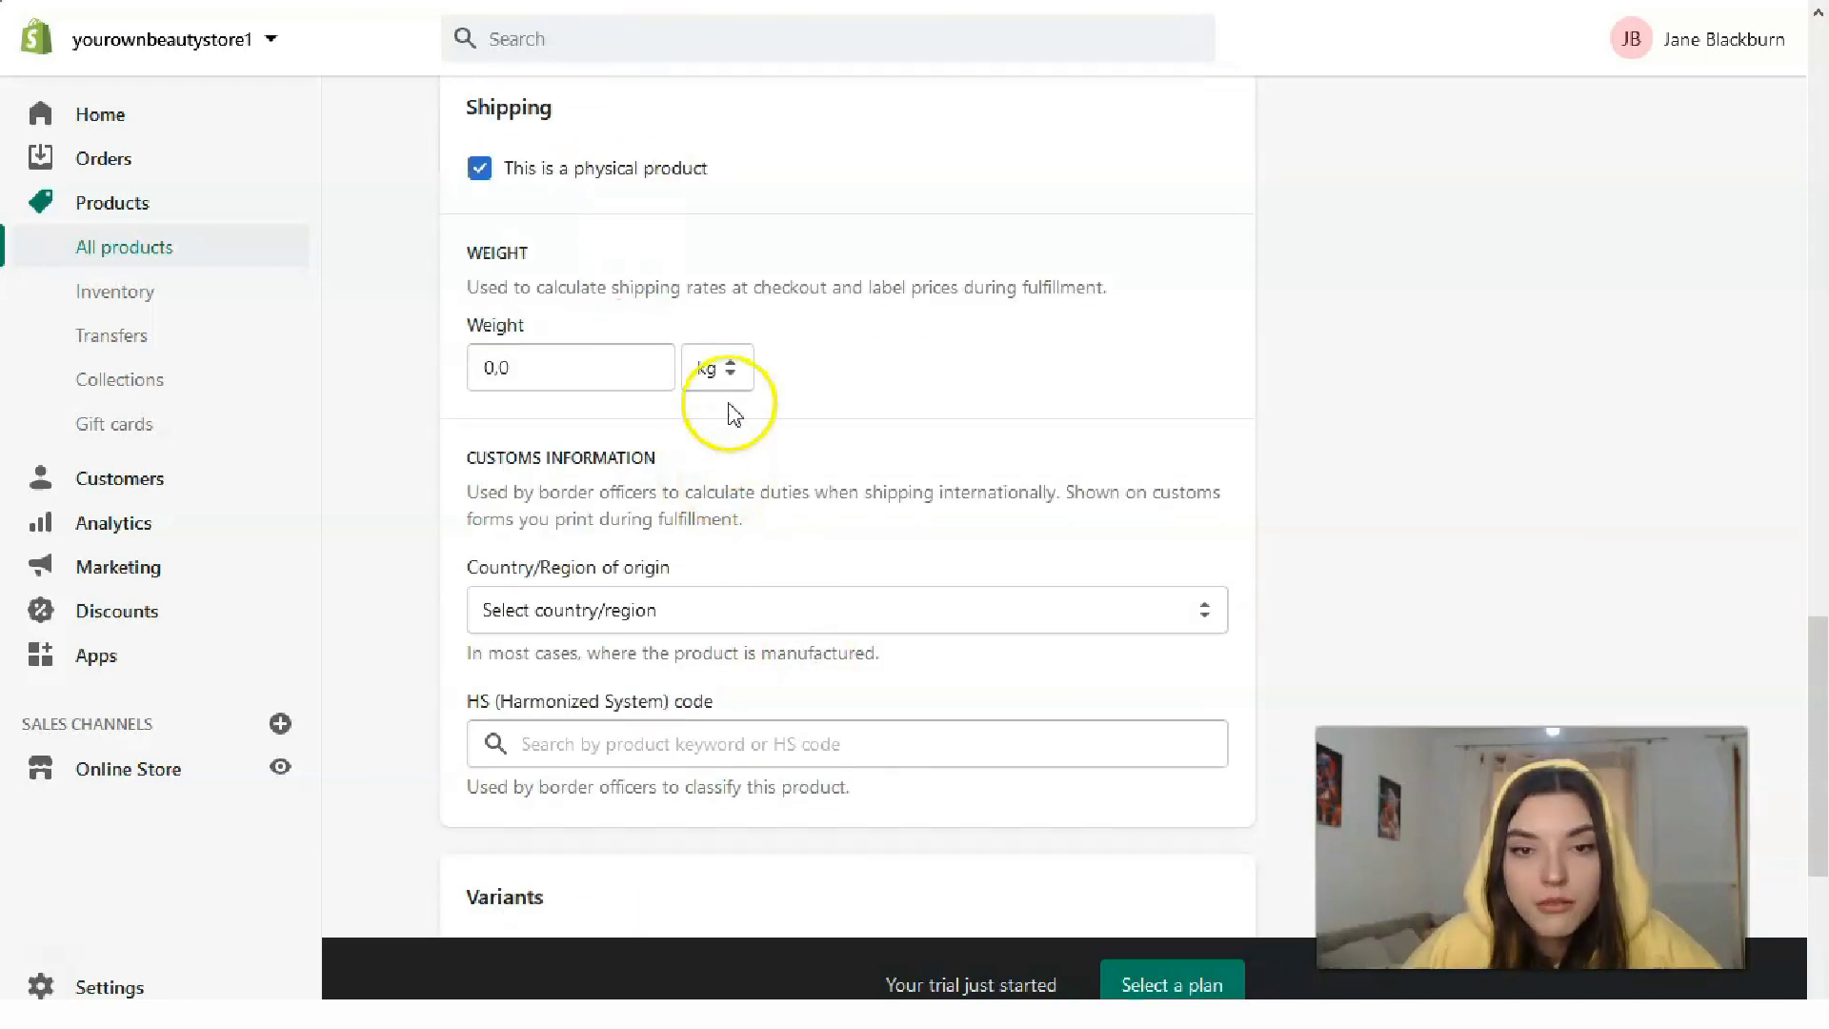
{"action": "scroll", "coordinate": [783, 534], "scroll_direction": "down", "scroll_amount": 1}
{"action": "scroll", "coordinate": [763, 534], "scroll_direction": "up", "scroll_amount": 20}
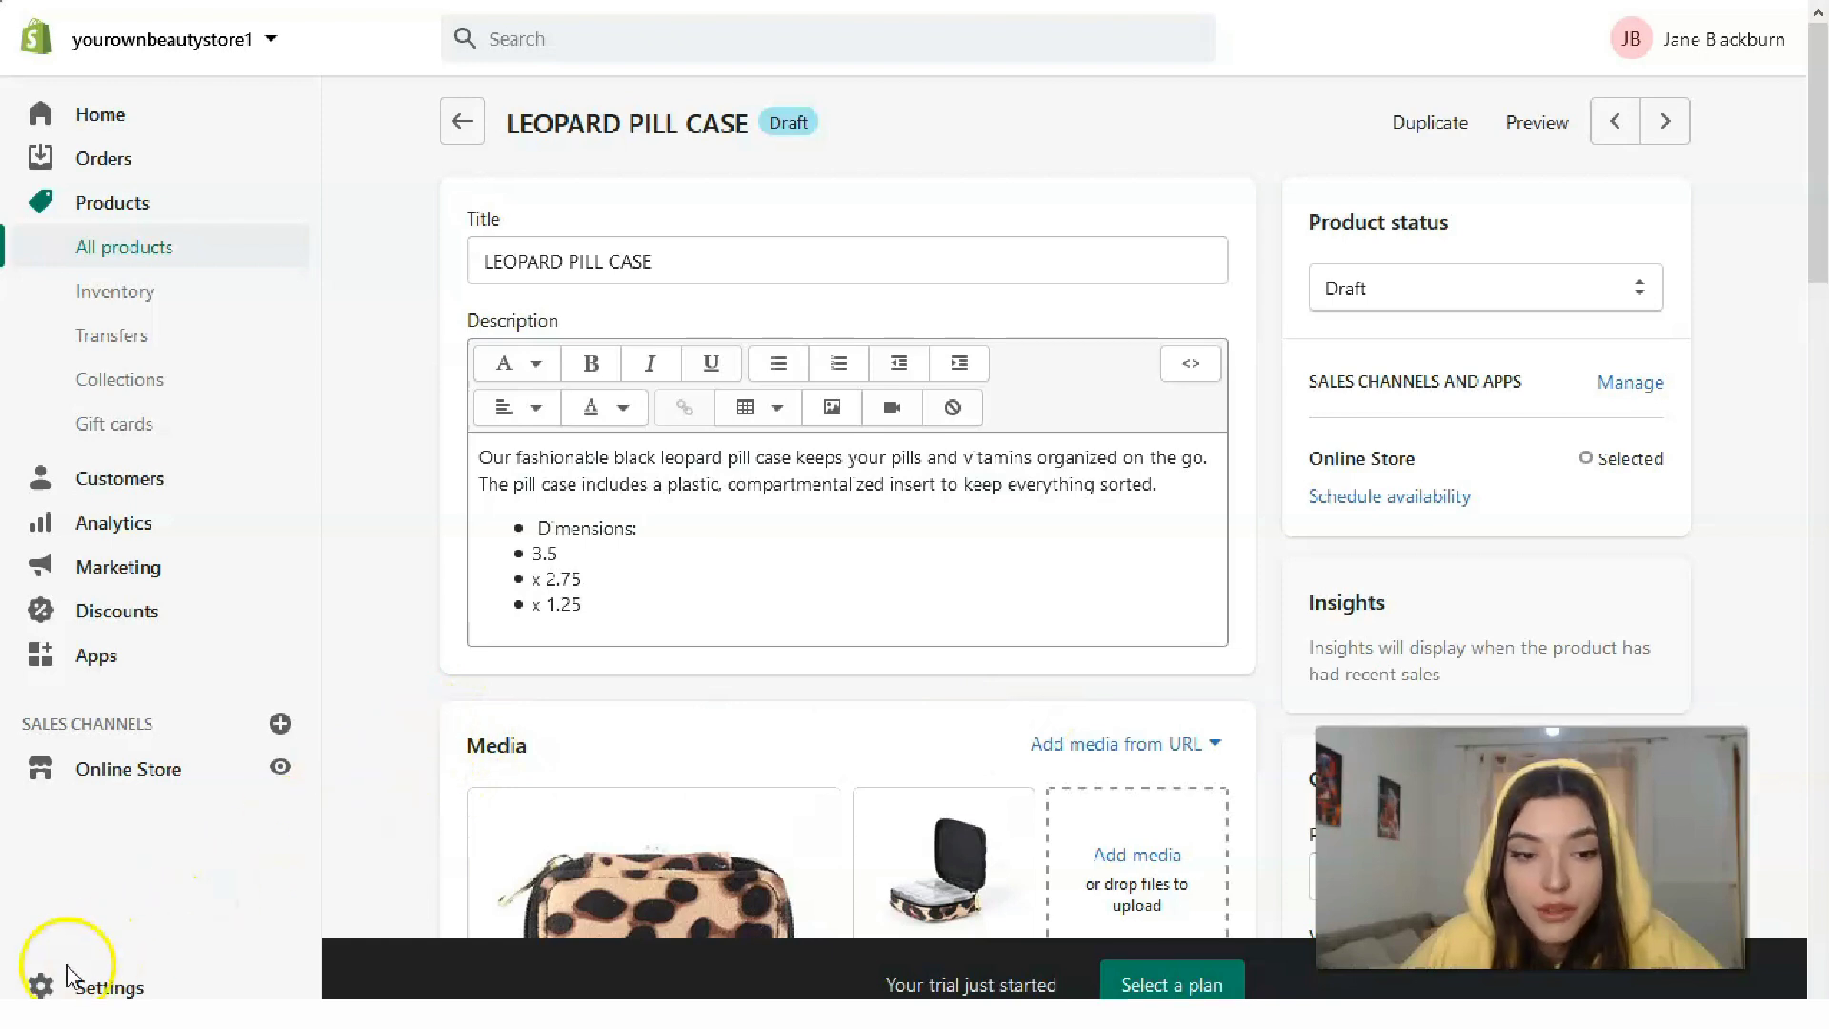
- Preview the sold-out LEOPARD PILL CASE at €30,00 and view its open-case and MY PILLS photos
{"action": "left_click", "coordinate": [1535, 123]}
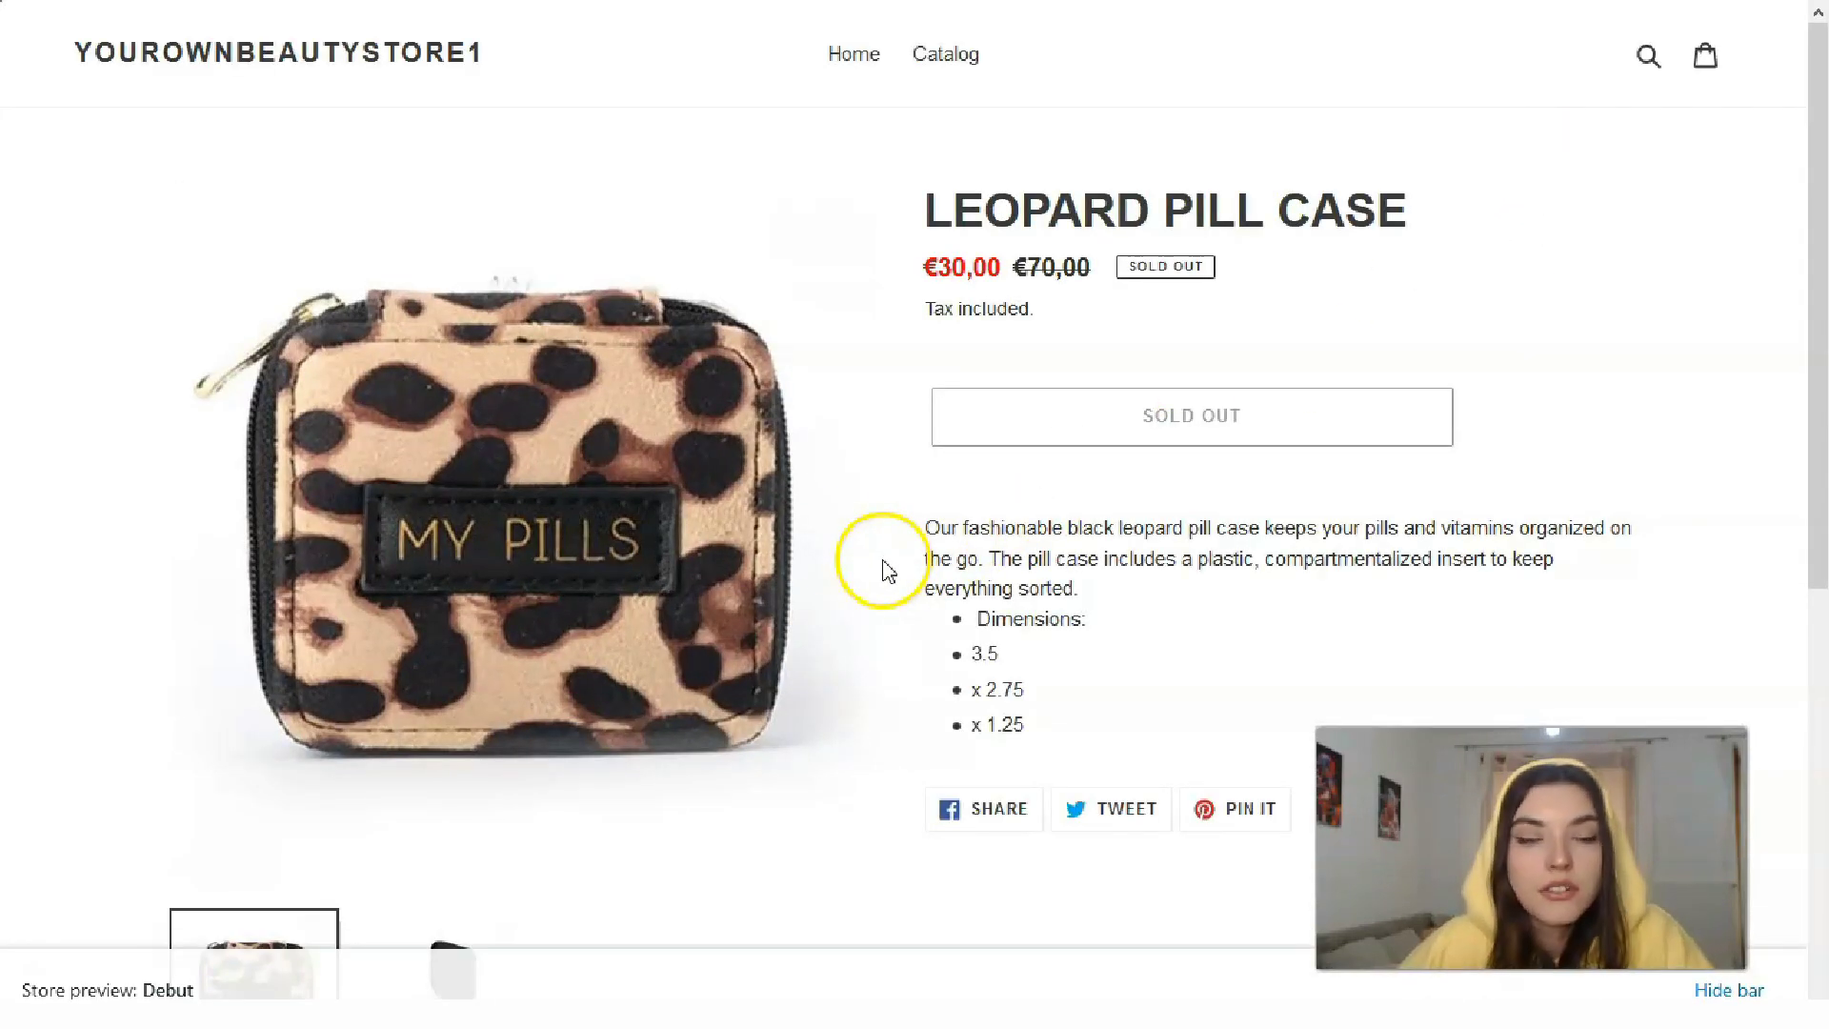
{"action": "scroll", "coordinate": [400, 542], "scroll_direction": "down", "scroll_amount": 3}
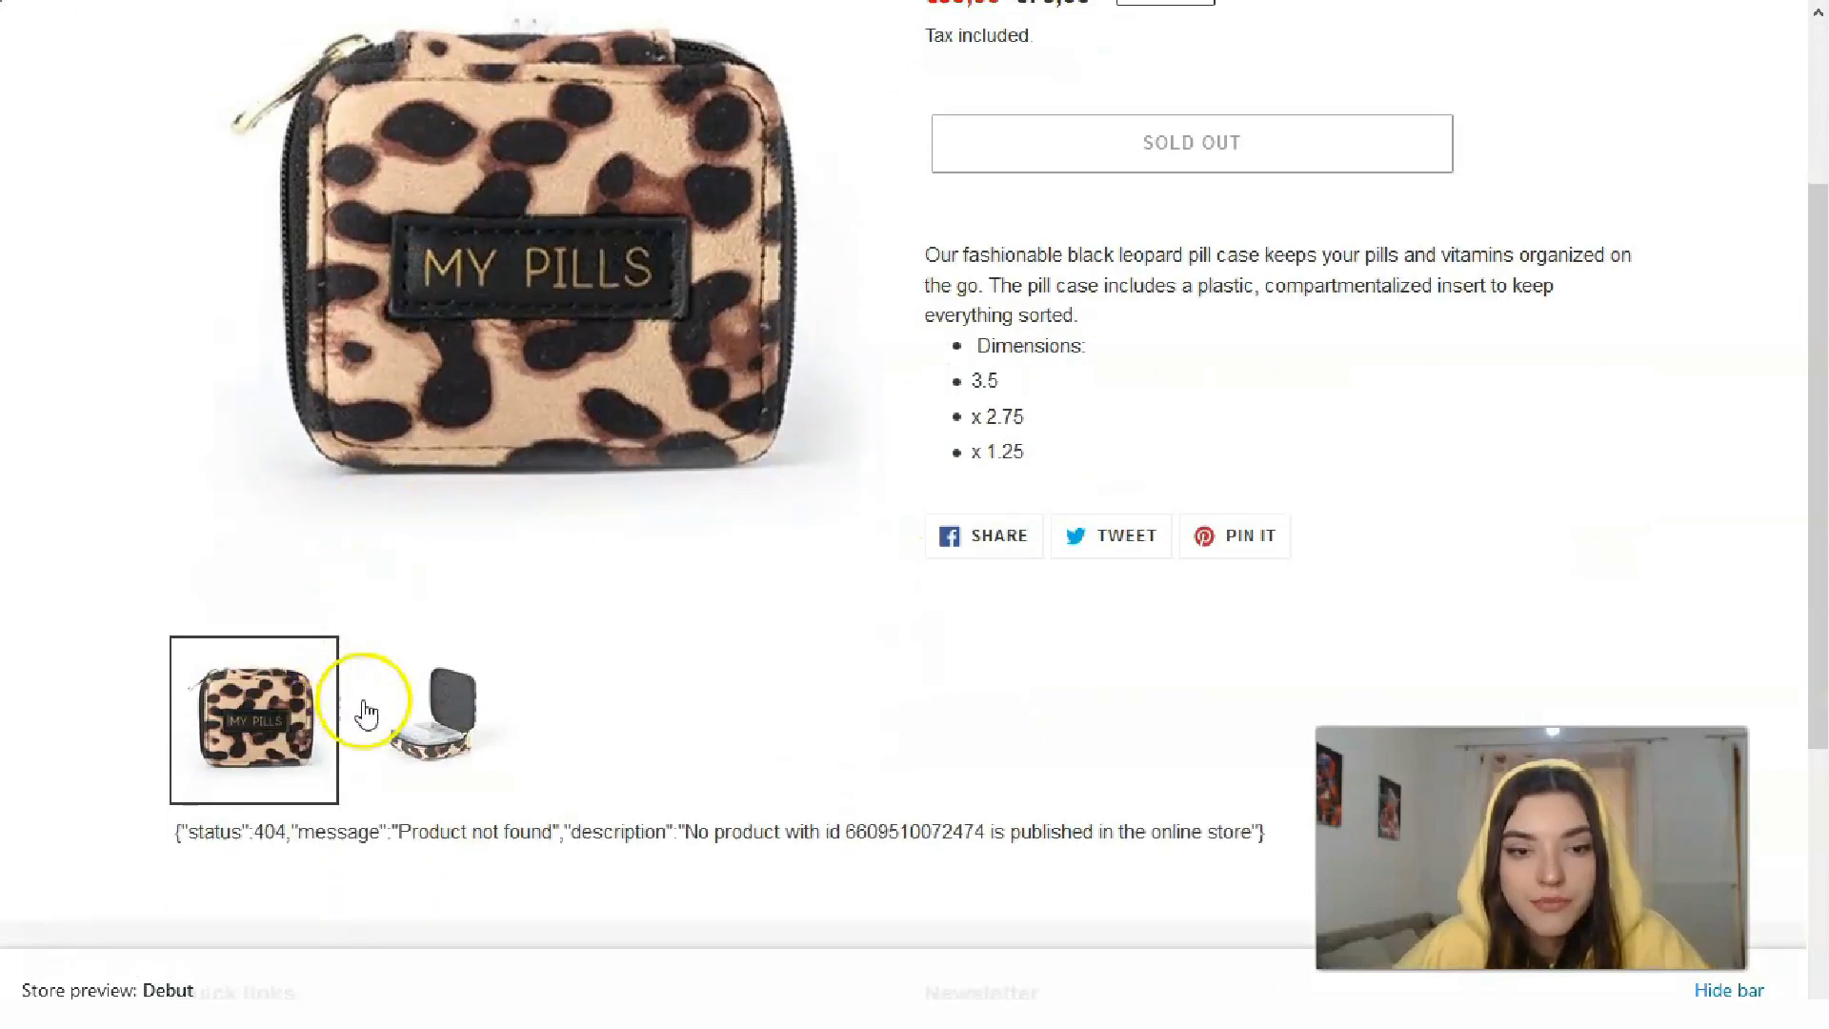
{"action": "left_click", "coordinate": [433, 721]}
{"action": "scroll", "coordinate": [543, 602], "scroll_direction": "up", "scroll_amount": 3}
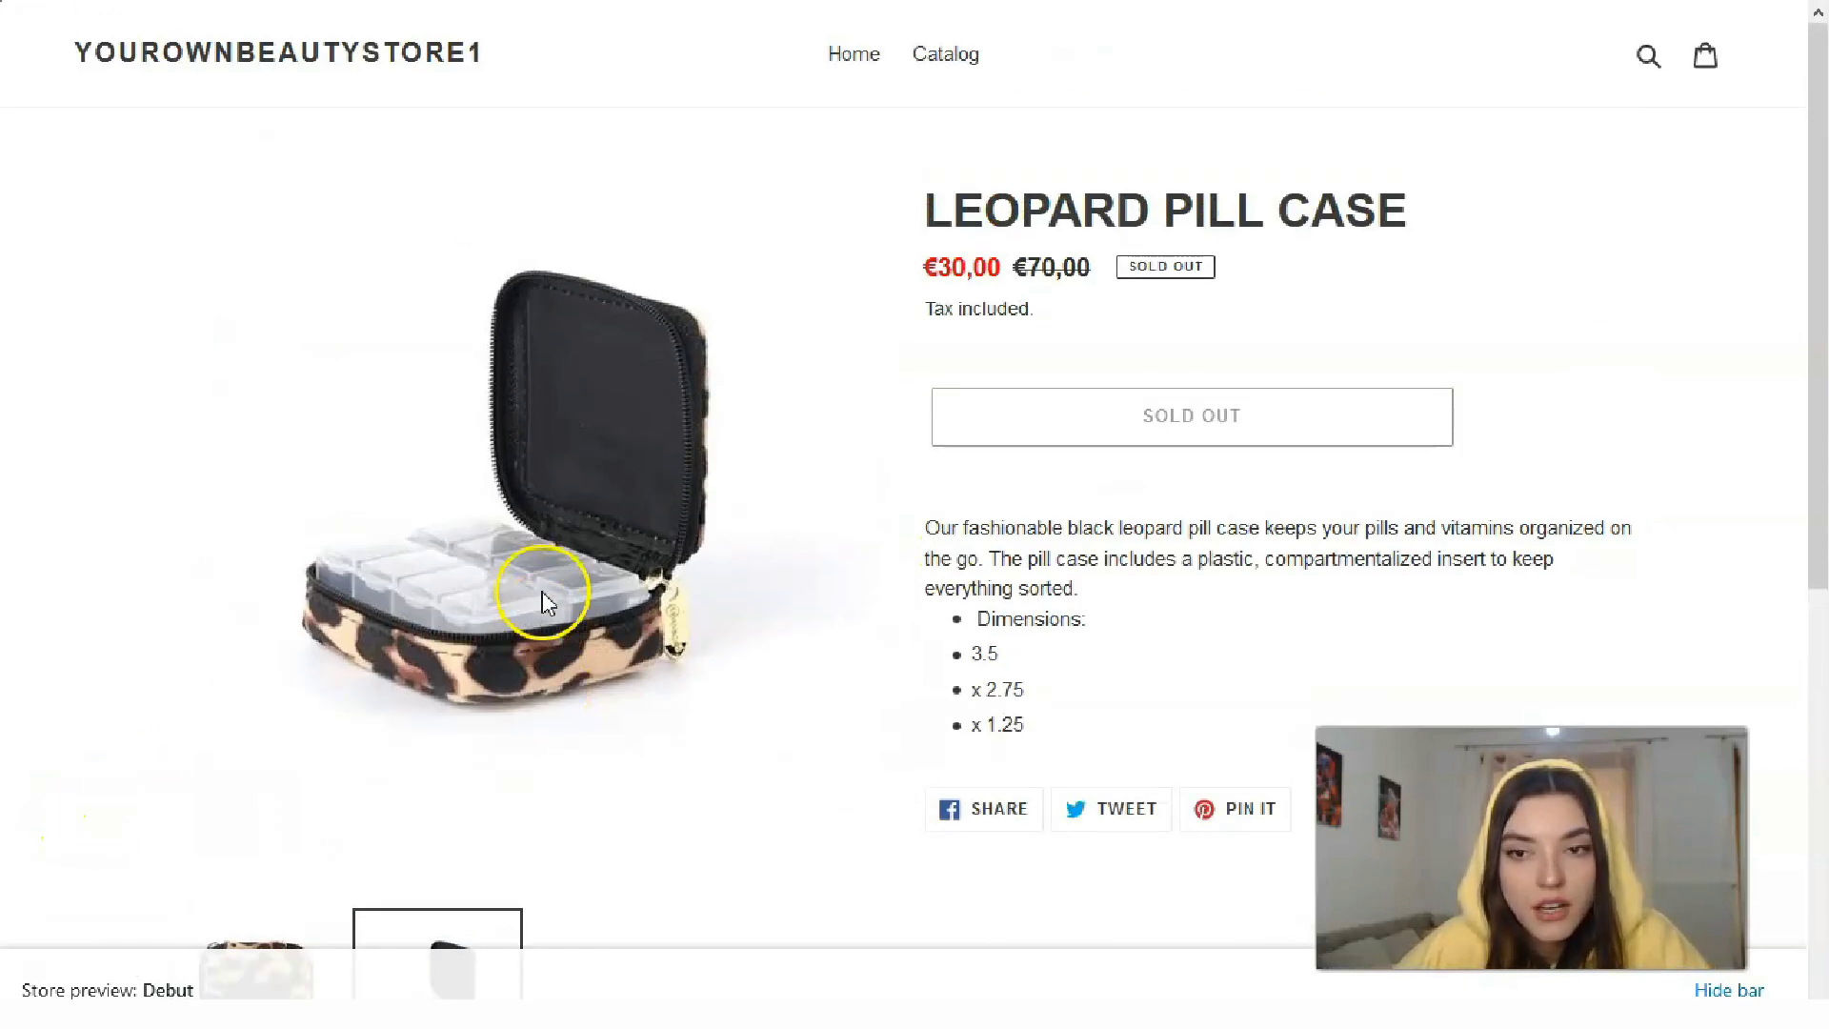
{"action": "scroll", "coordinate": [533, 600], "scroll_direction": "down", "scroll_amount": 3}
{"action": "left_click", "coordinate": [327, 714]}
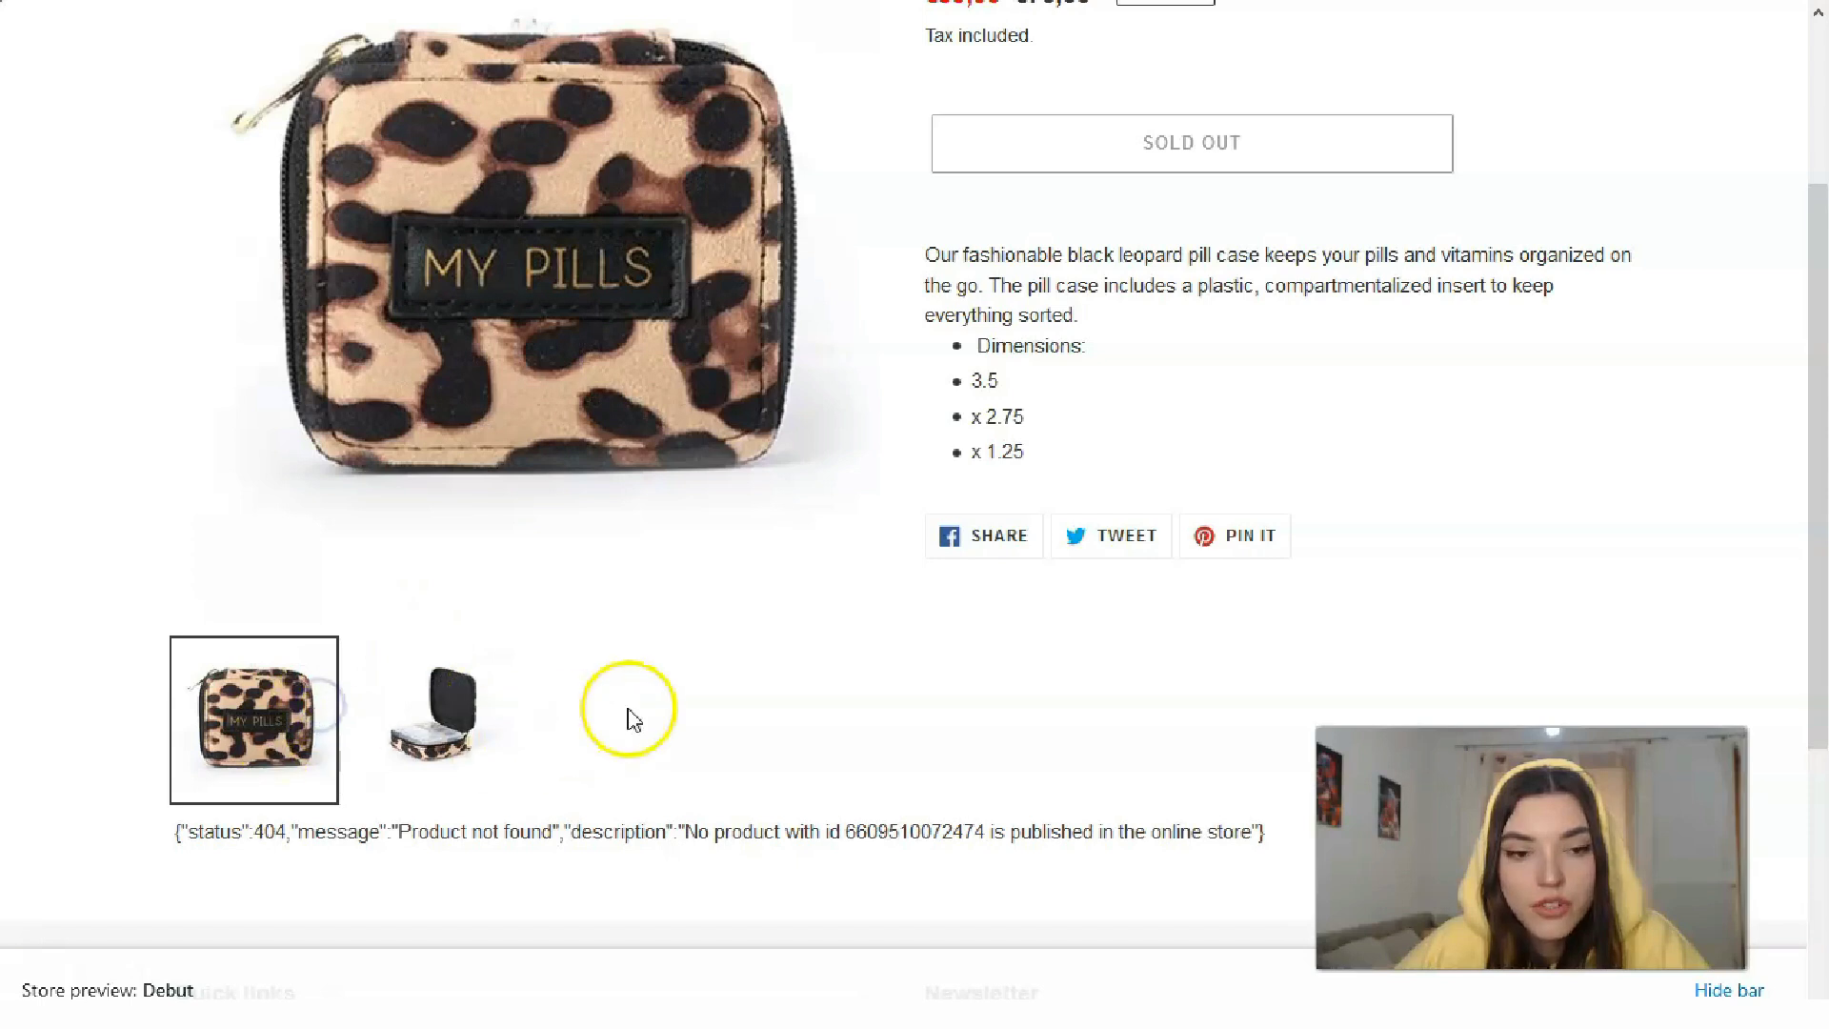
{"action": "scroll", "coordinate": [629, 715], "scroll_direction": "up", "scroll_amount": 3}
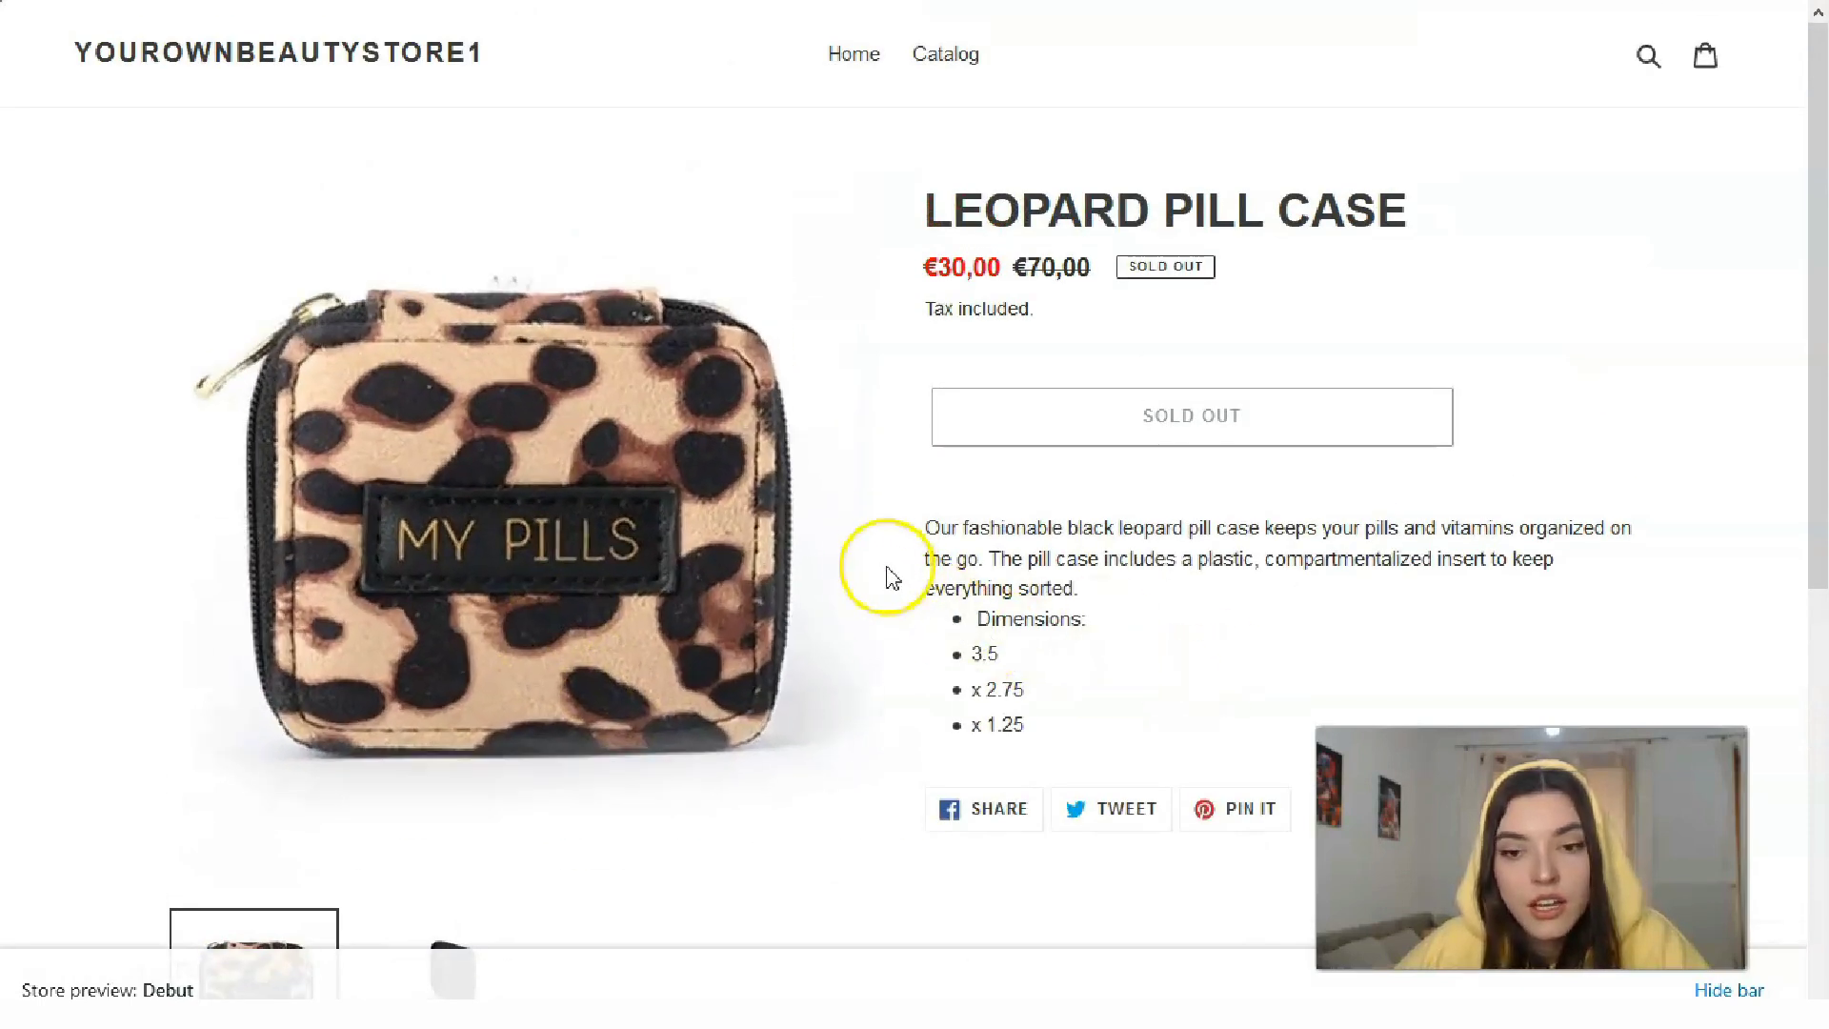